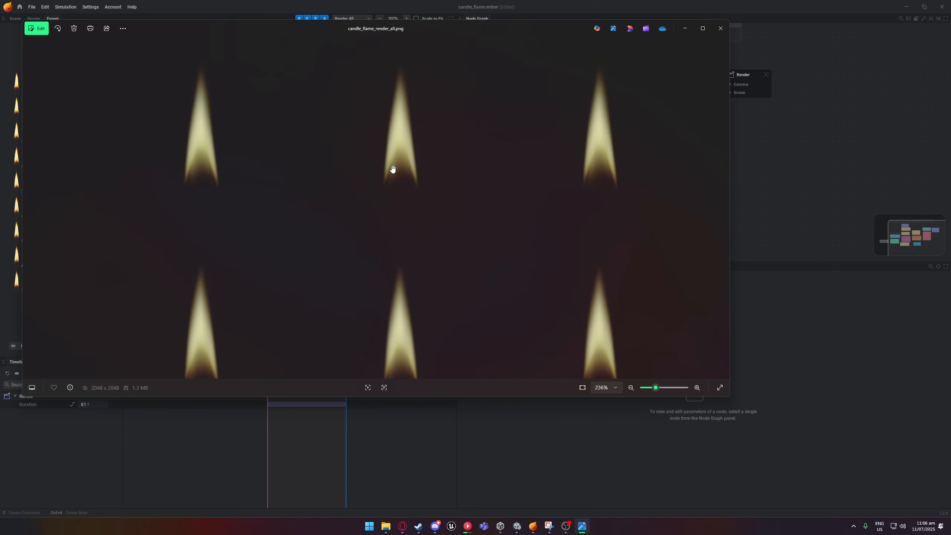
Inspect the flames in the exported candle_flame_render_all.png, and close the image
scroll(392, 167, down, 2)
scroll(421, 153, down, 2)
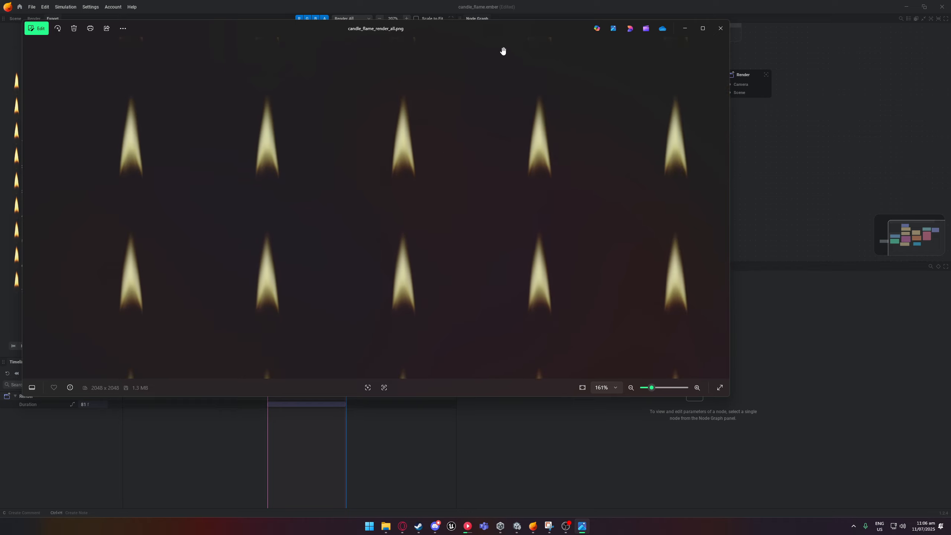
click(721, 29)
Set the Render node's Alpha Blending Mode to Straight Alpha and export the flipbook again
click(756, 79)
scroll(614, 424, down, 2)
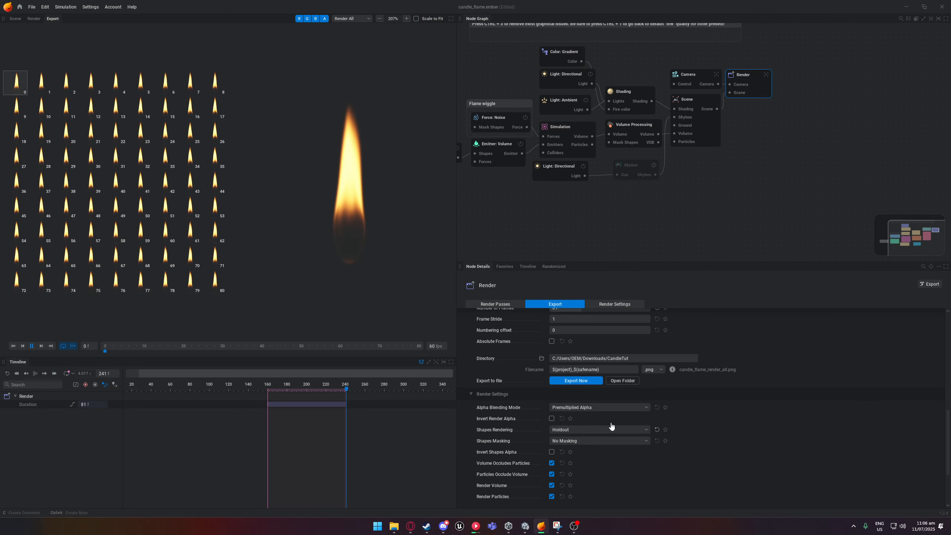
click(584, 392)
click(562, 411)
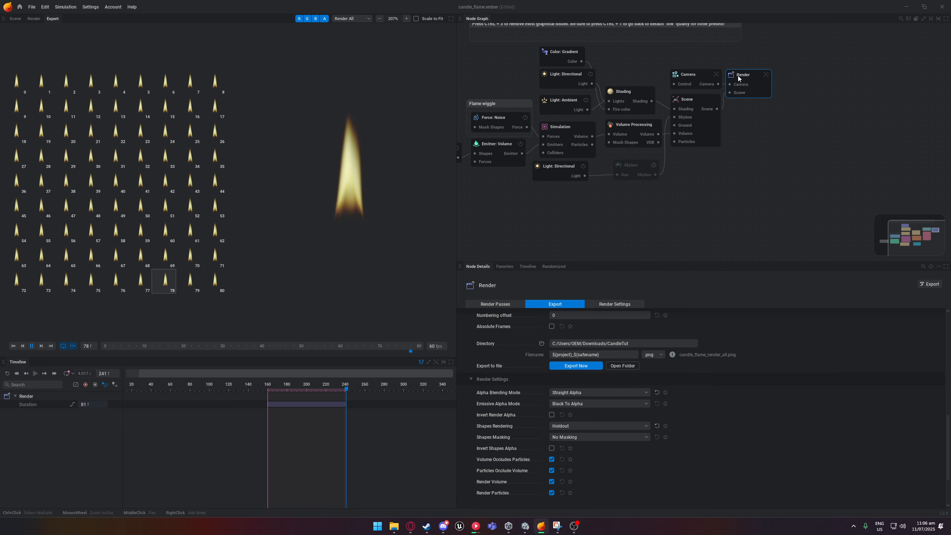
click(576, 366)
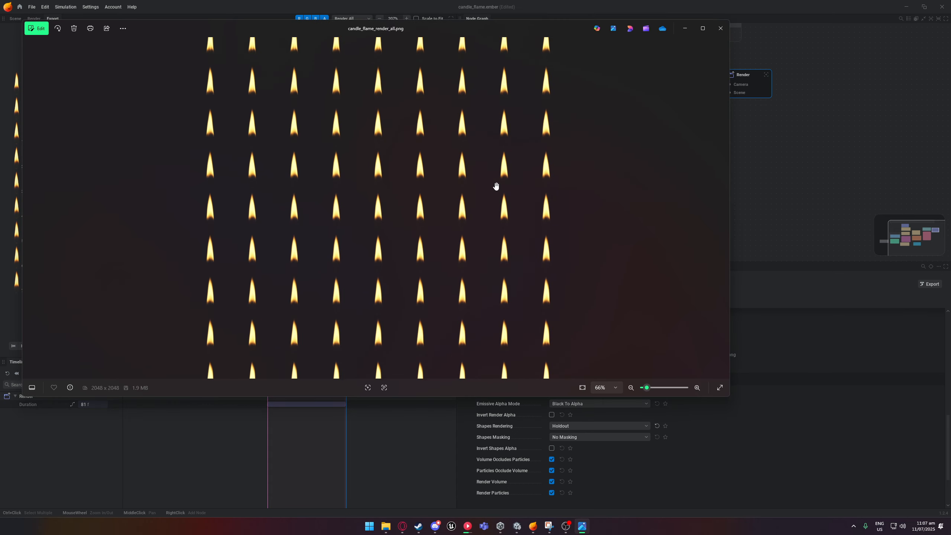
Examine the flame bases and edges in the re-exported candle_flame_render_all.png, and close the image
scroll(487, 198, up, 6)
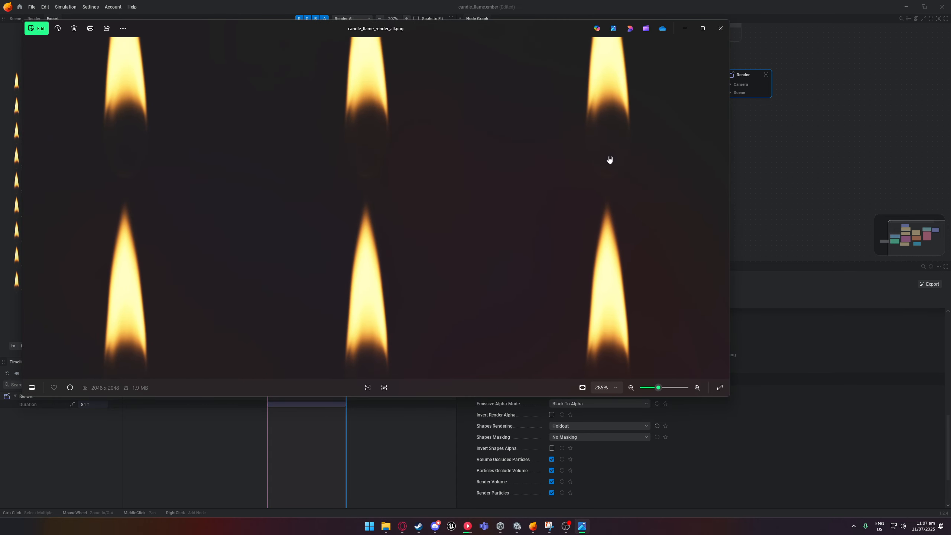
scroll(607, 161, down, 6)
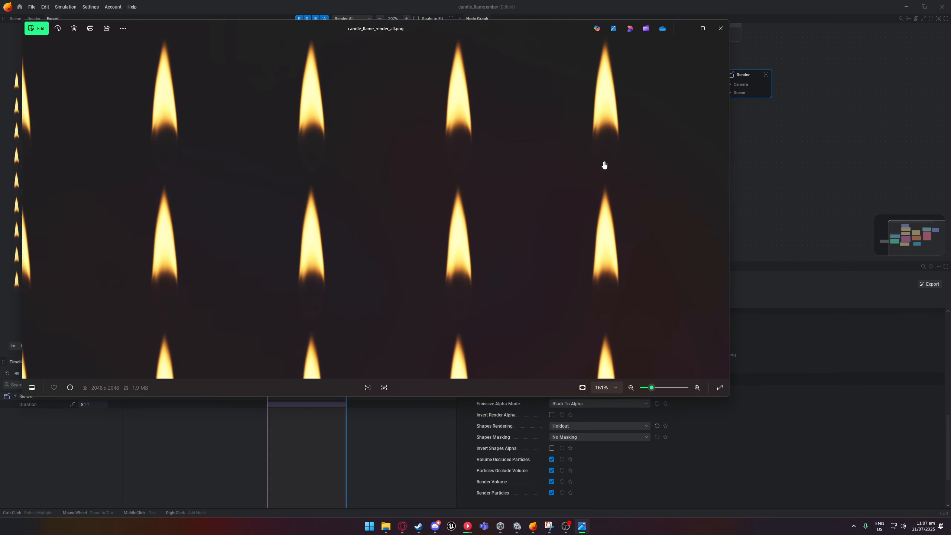
click(720, 31)
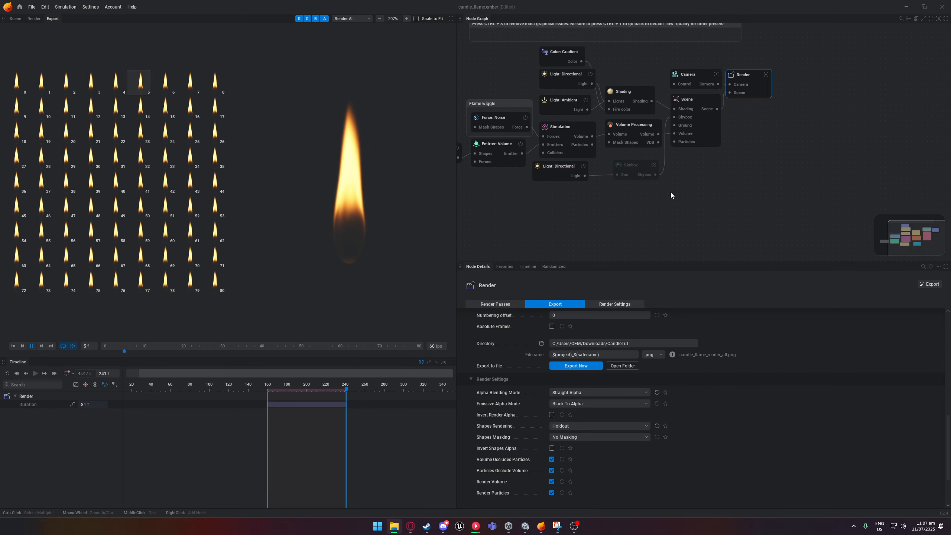
Search the installed apps for "game" and launch GameTextureViewer
key(super)
text(game)
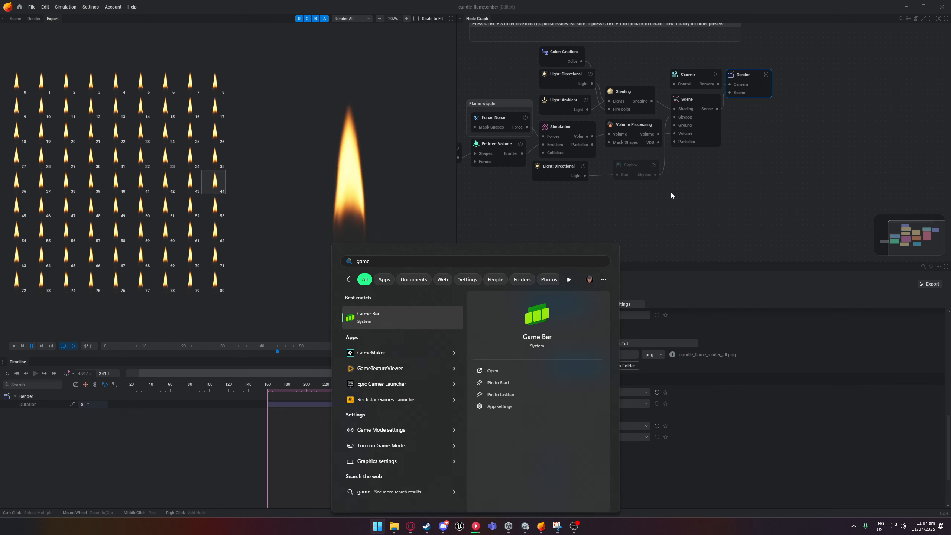
click(395, 368)
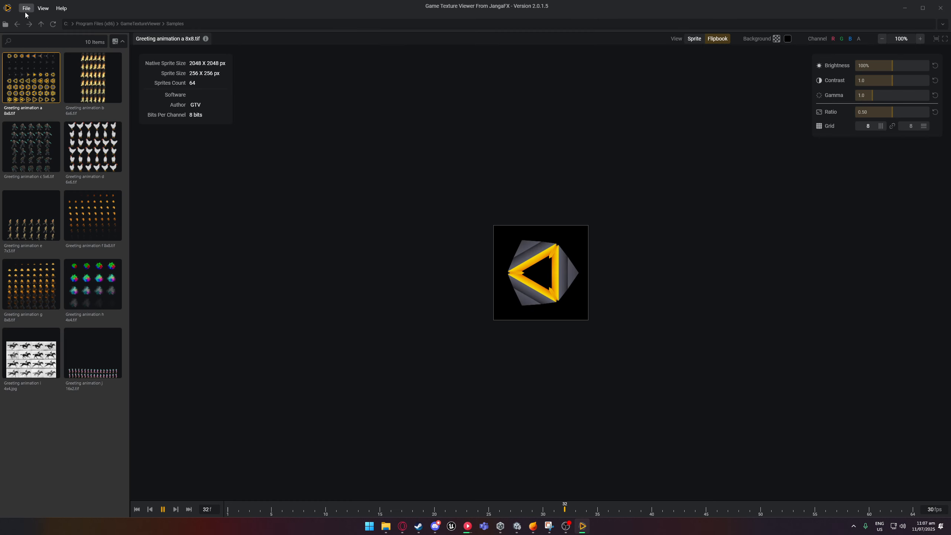
Open candle_flame_render_all.png from the CandleTut folder in Downloads
click(26, 8)
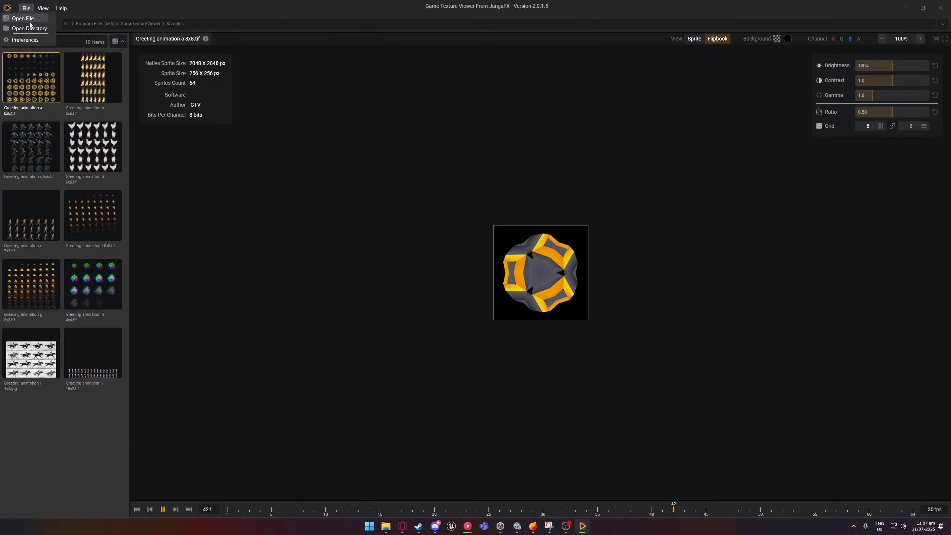
mouse_move(21, 21)
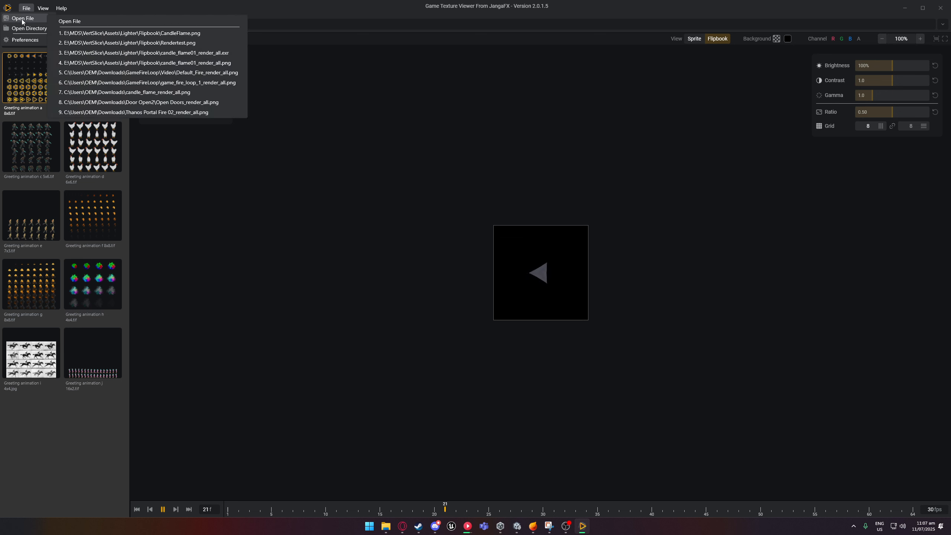
click(69, 21)
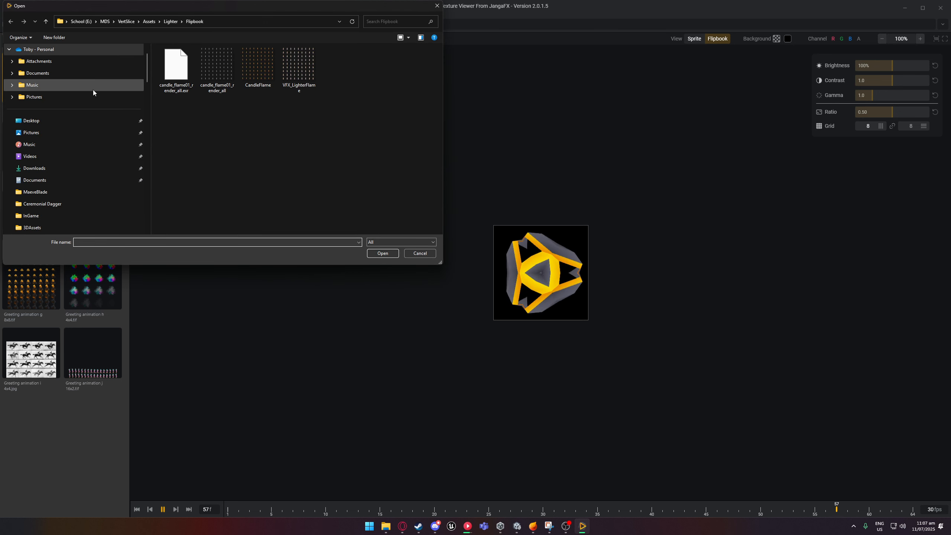
click(62, 167)
double_click(181, 63)
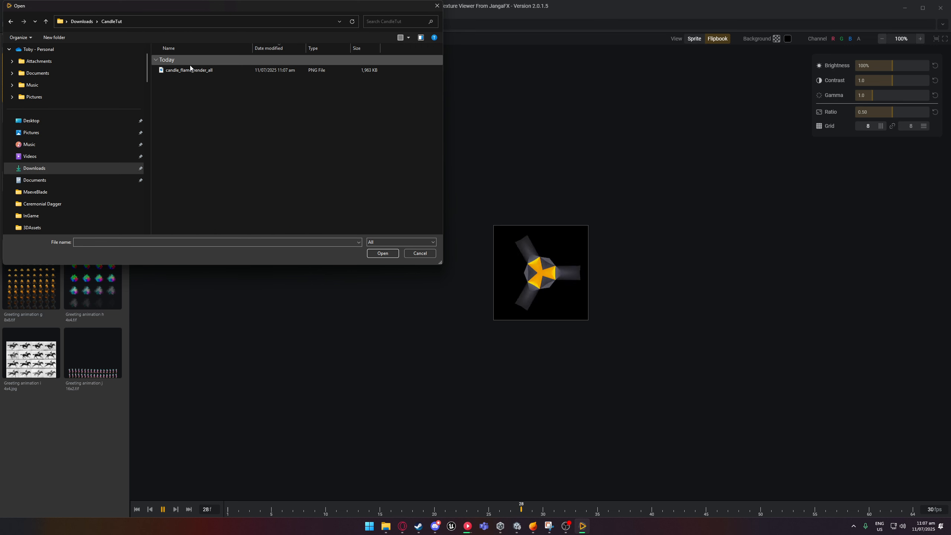
double_click(188, 70)
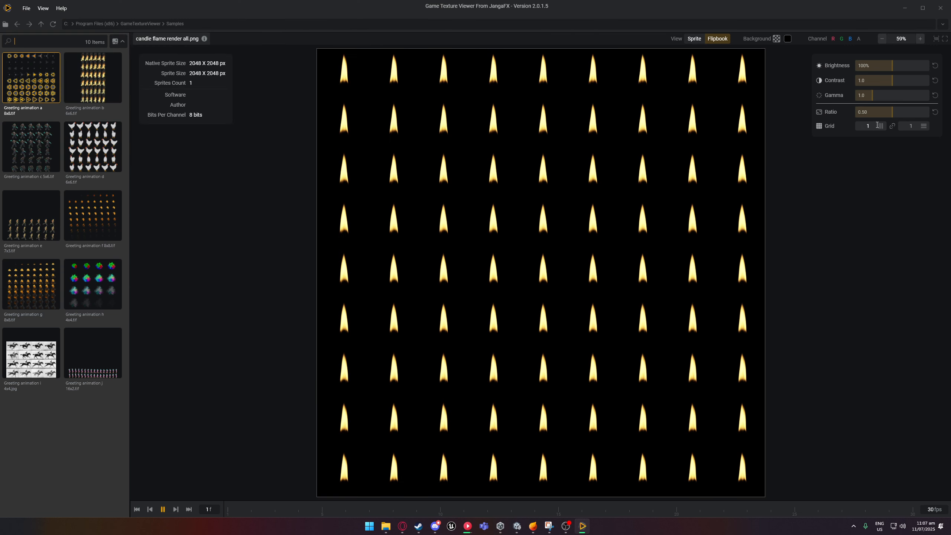
Set the flipbook grid to 9 by 9, preview the candle flame animation, and close the viewer
text(9)
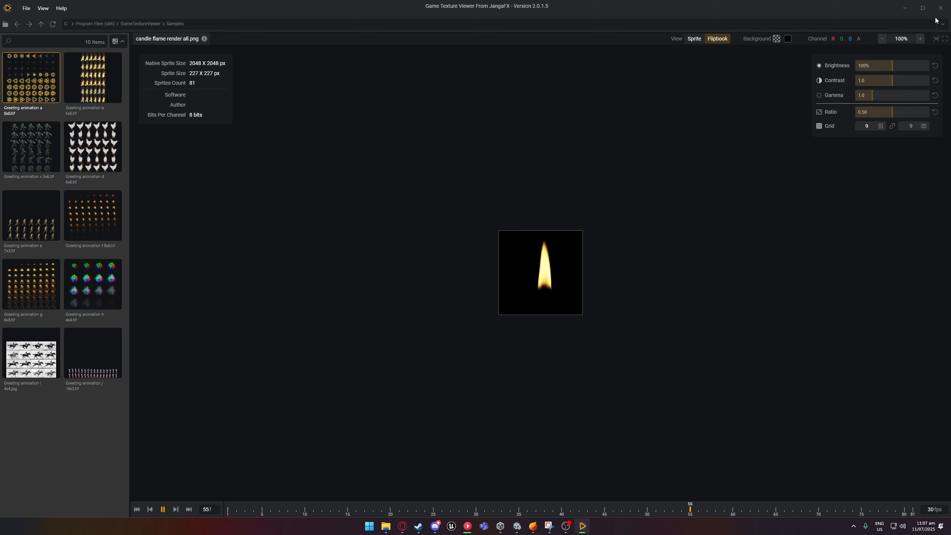
key(space)
click(940, 7)
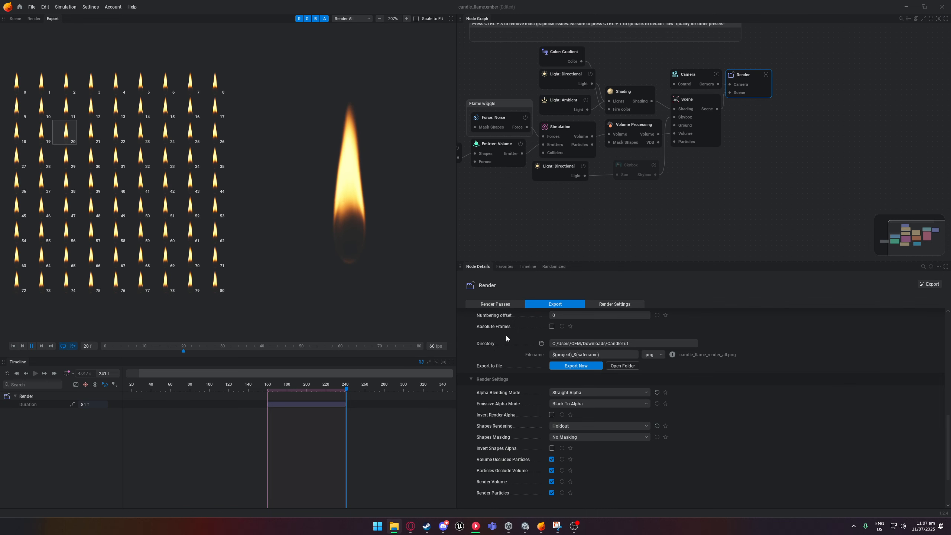
Switch to the Unity project and import candle_flame_render_all.png into the Assets/VFX folder
click(524, 526)
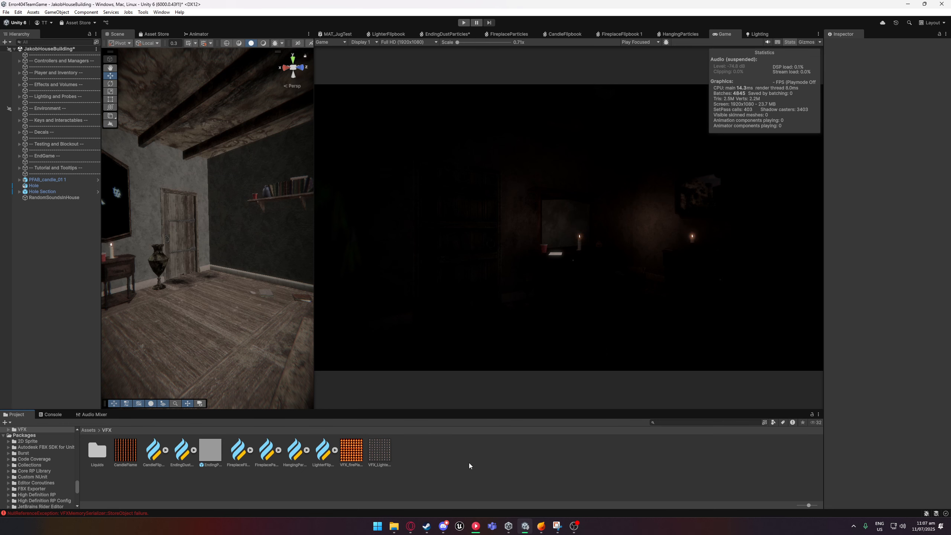
click(393, 533)
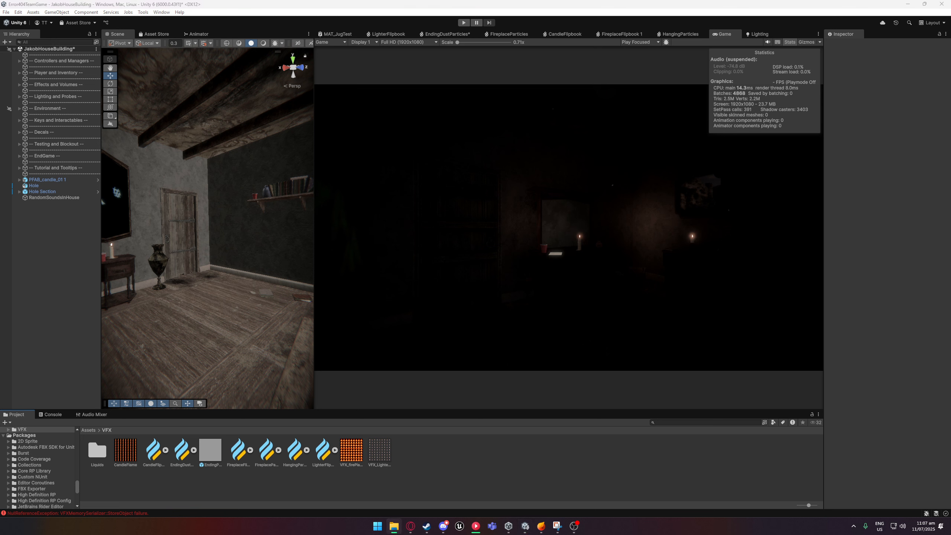
drag(515, 465, 516, 465)
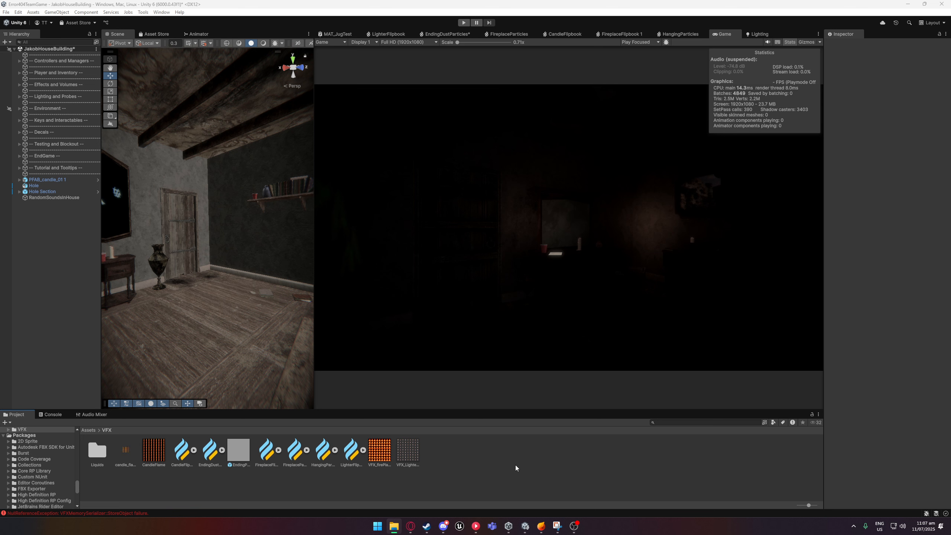
Check the imported candle_flame_render_all texture by opening it in the image viewer, and close it
click(118, 456)
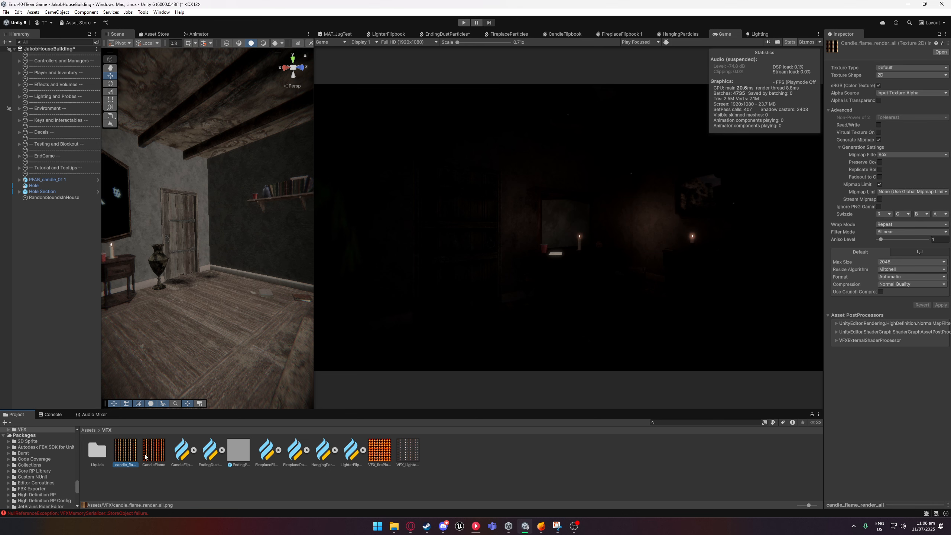
double_click(121, 453)
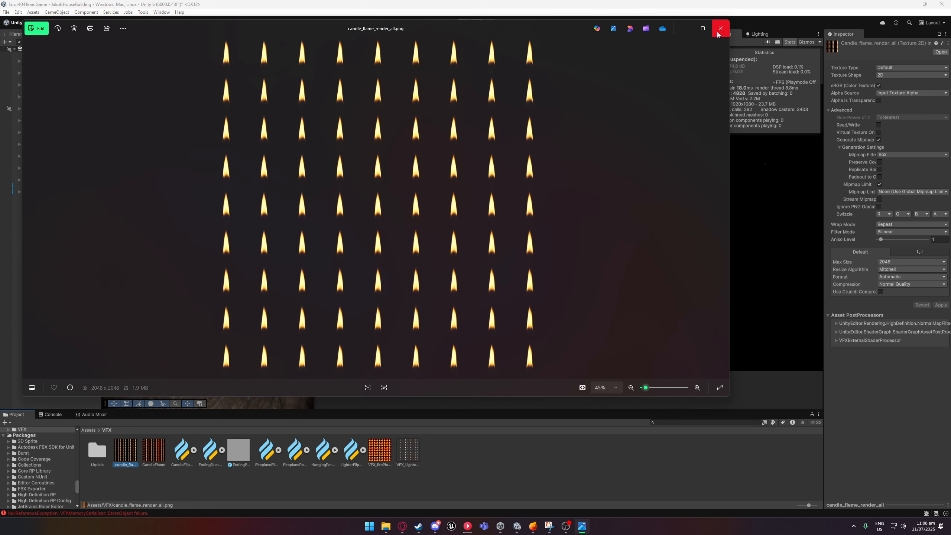
click(720, 29)
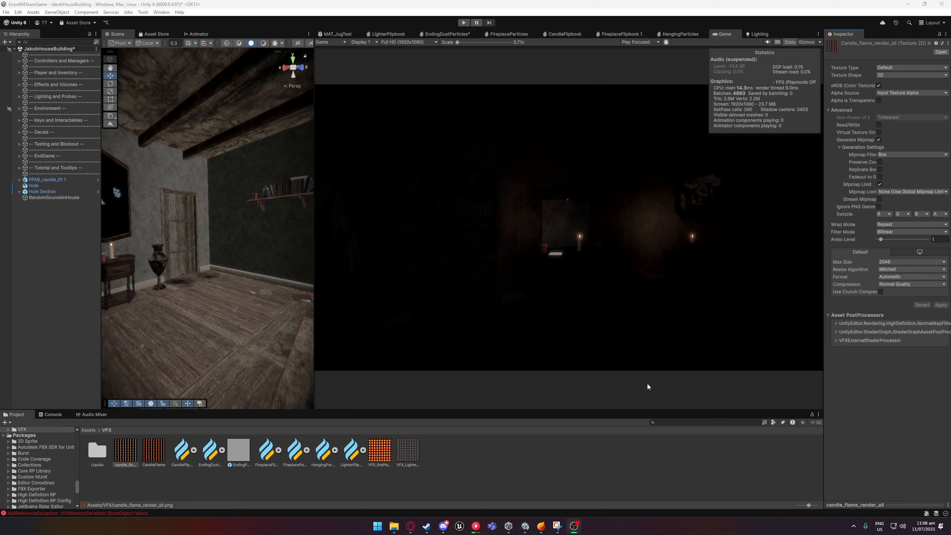
Create a Visual Effect Graph from the Minimal System template in the VFX folder and name it candletutorial
right_click(517, 459)
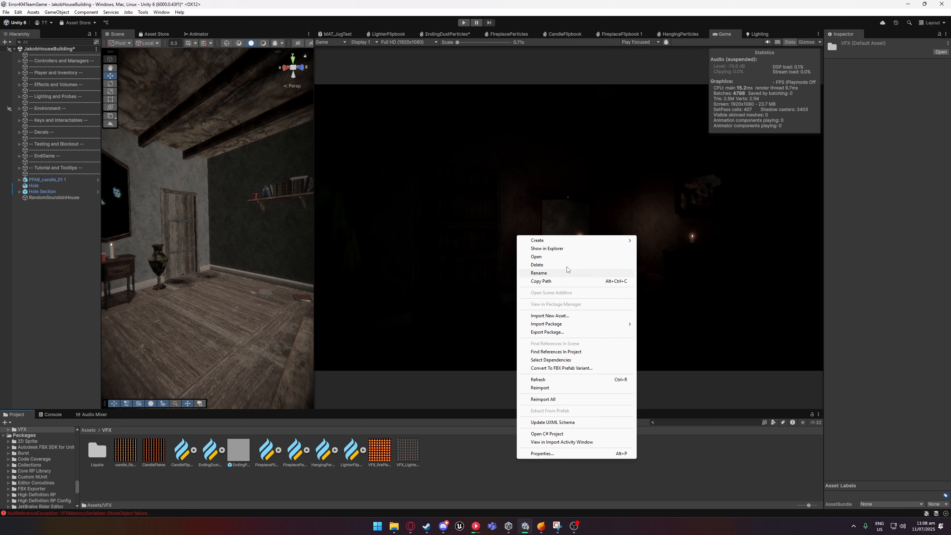
mouse_move(567, 244)
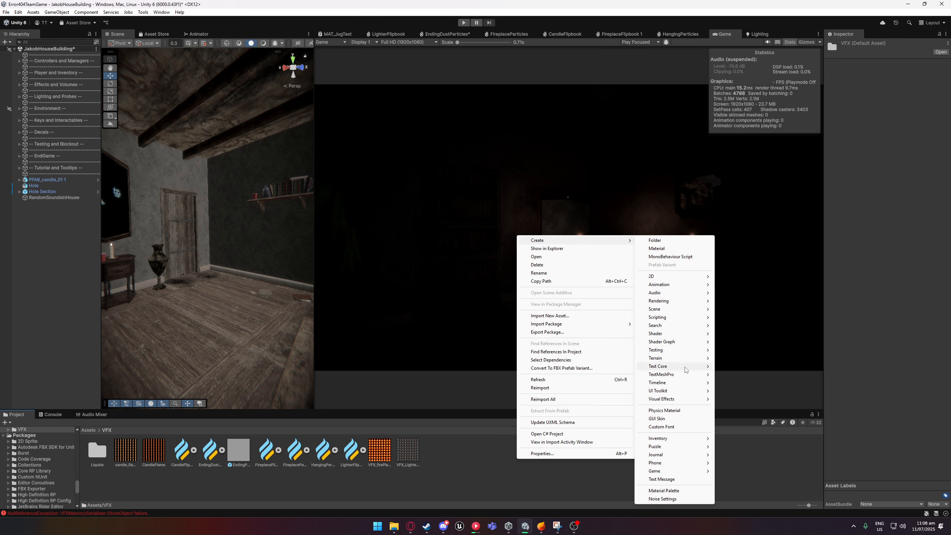
mouse_move(681, 400)
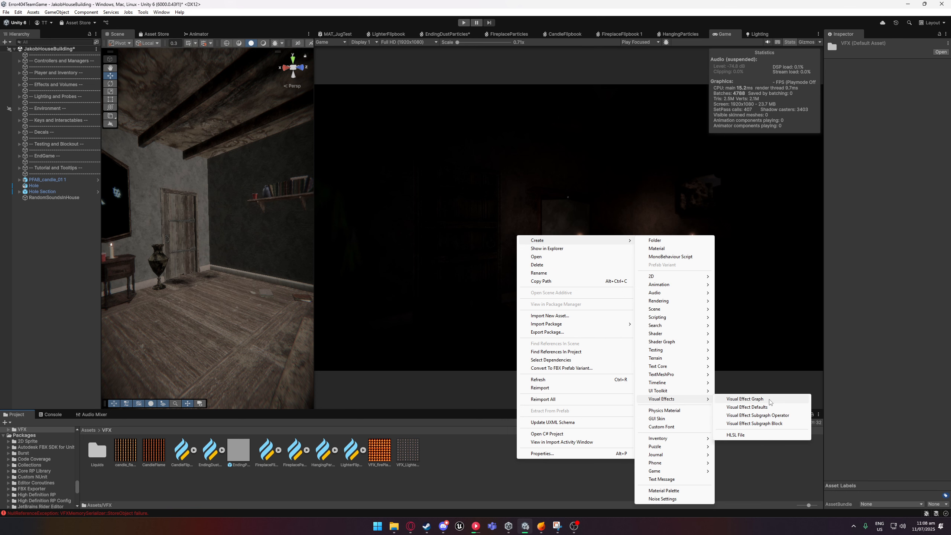
click(768, 401)
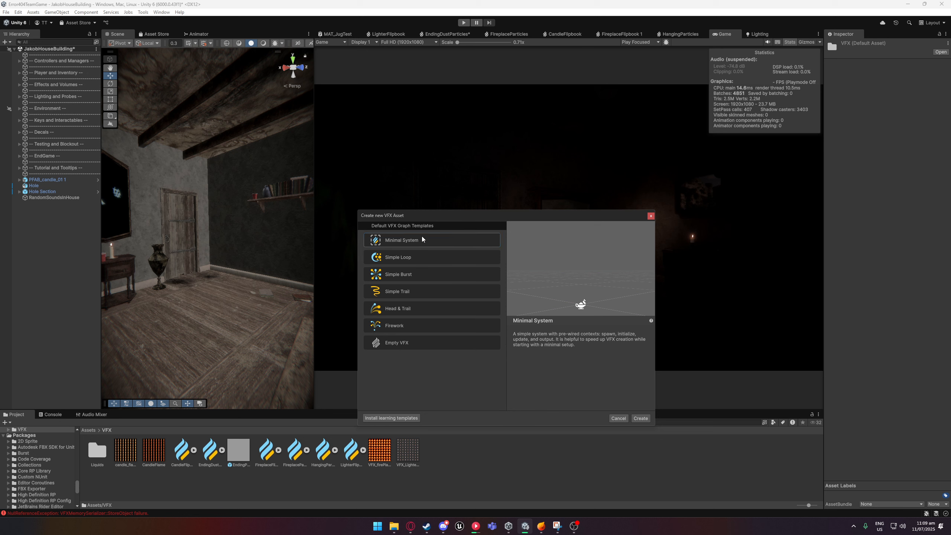
click(640, 418)
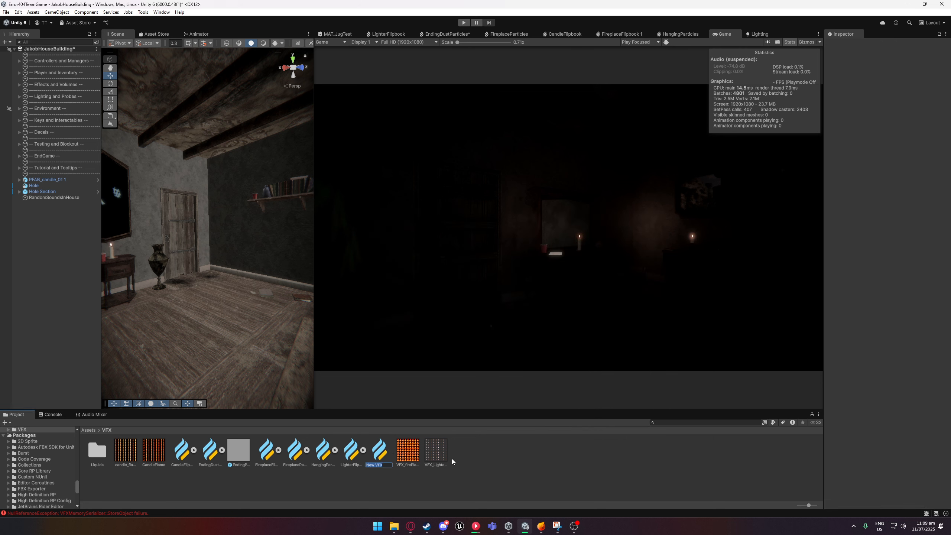
text(candletutpor)
key(BackSpace)
key(BackSpace)
text(rial)
key(Return)
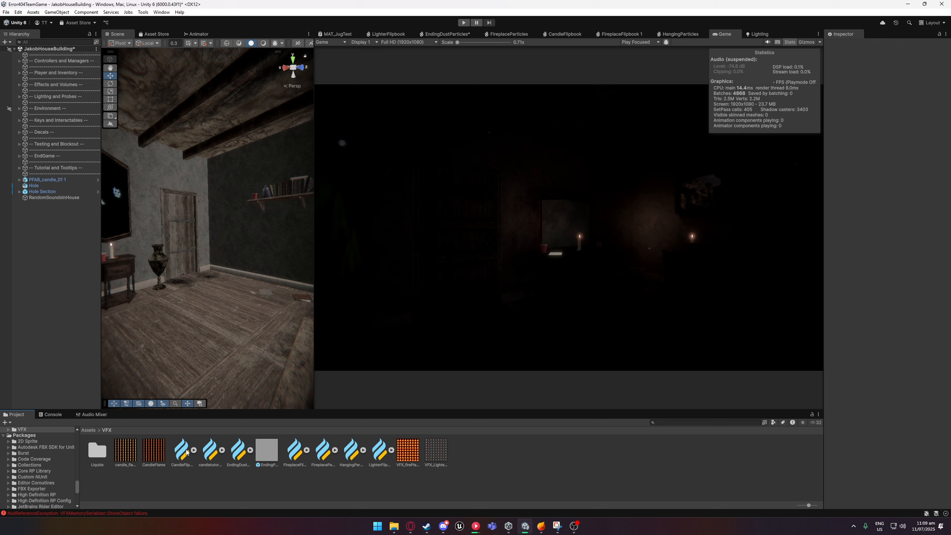
Open the candletutorial graph for editing
double_click(216, 448)
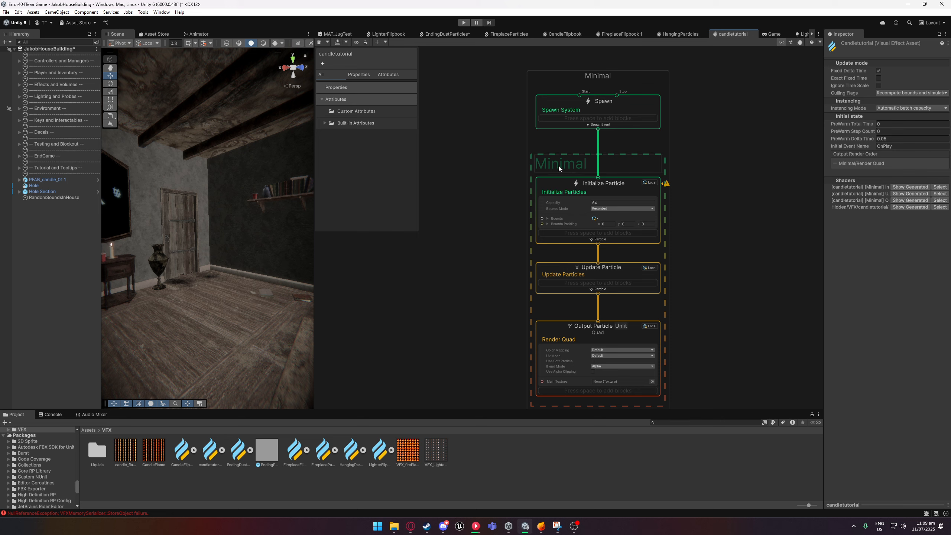
middle_drag(702, 217, 692, 161)
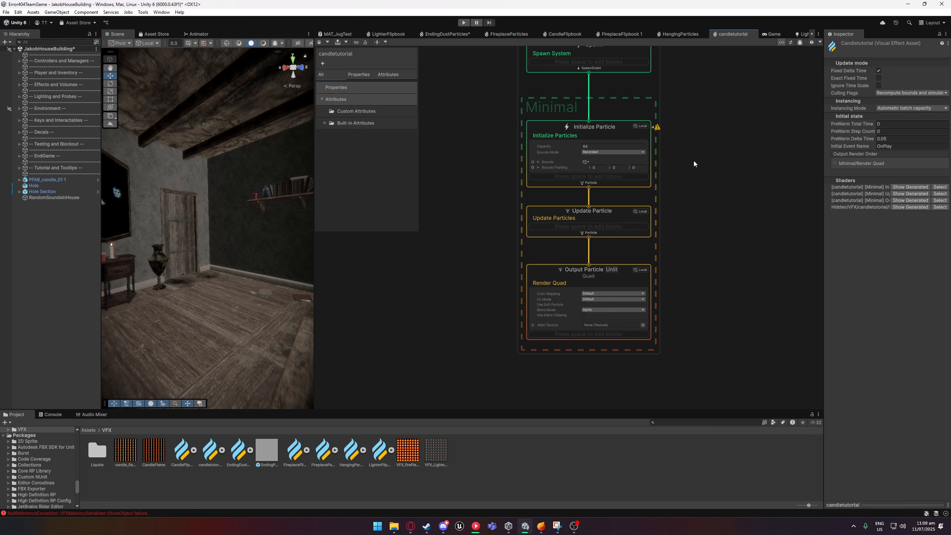
click(443, 526)
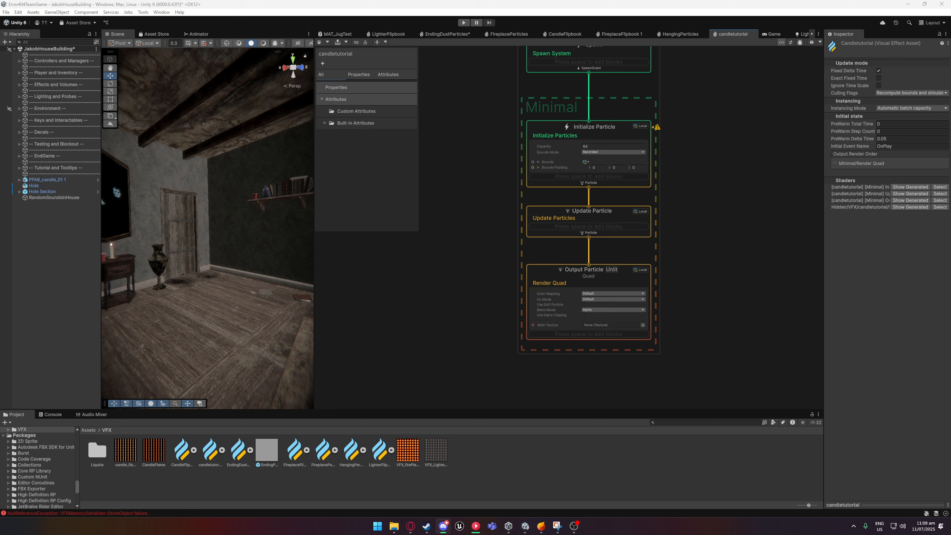
key(alt+Tab)
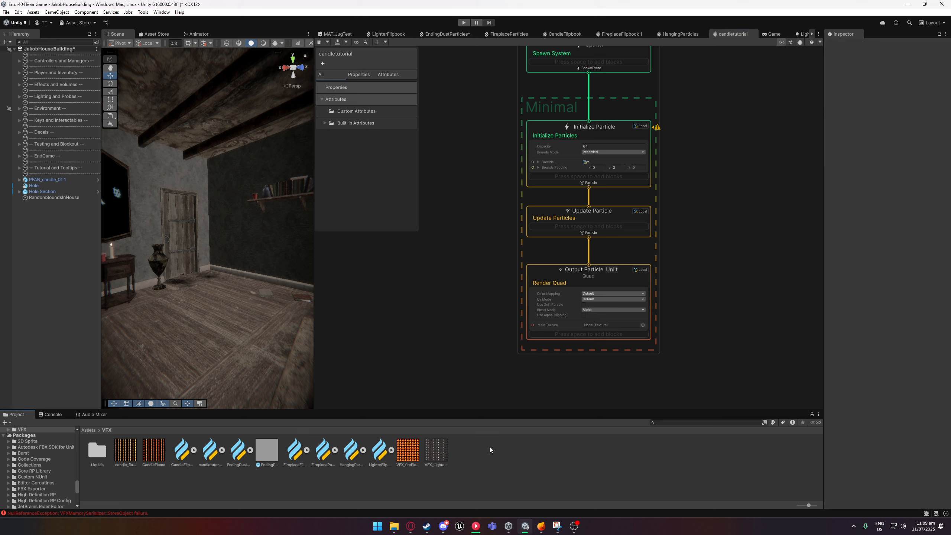
Add a Single Burst block with a count of 1 to the Spawn context
middle_drag(467, 207, 471, 242)
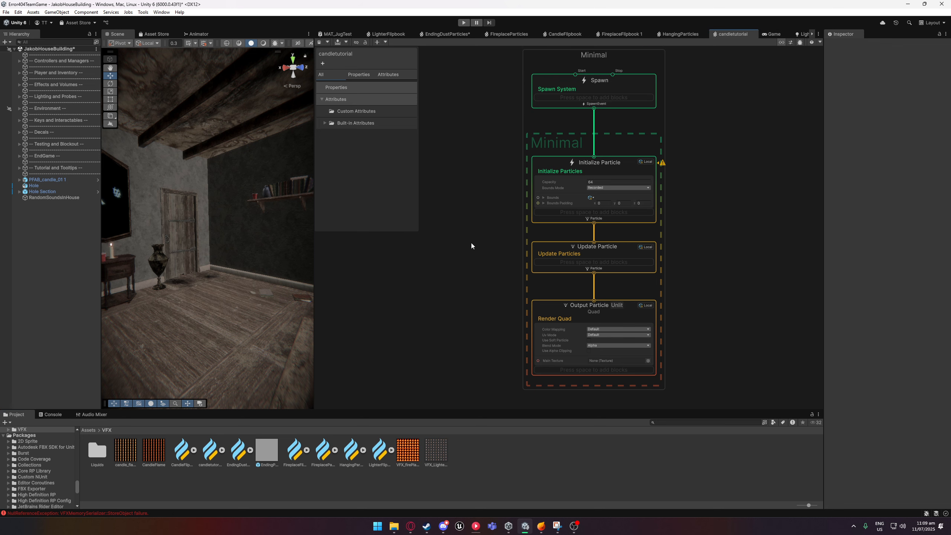
click(592, 99)
key(space)
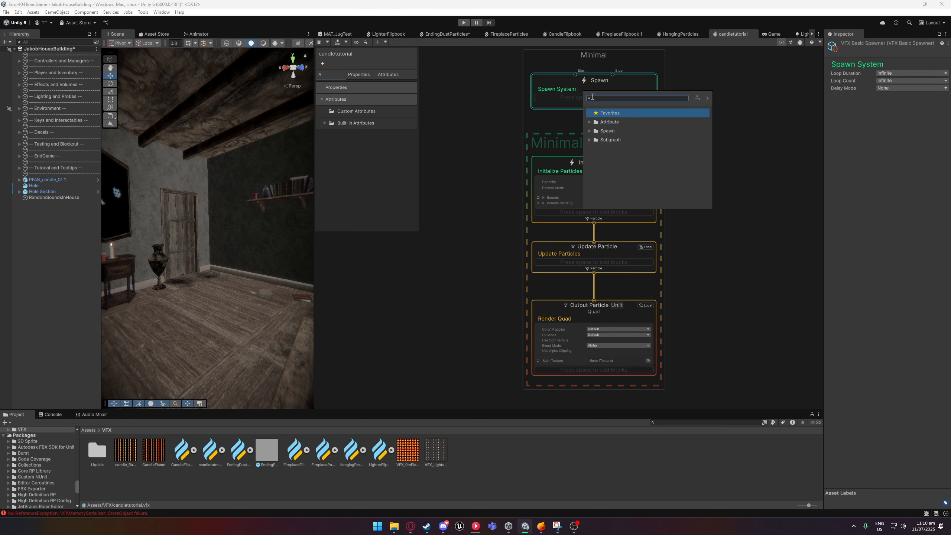
text(single)
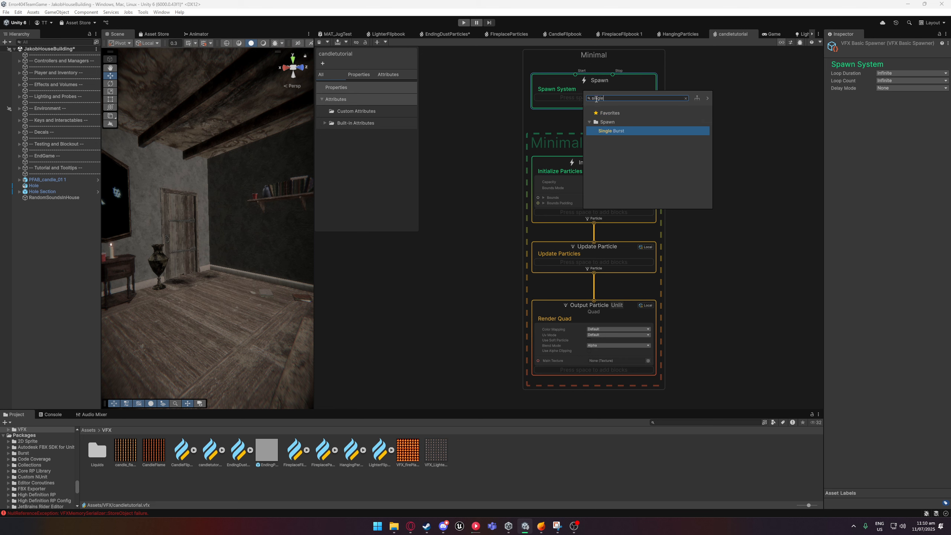
double_click(616, 131)
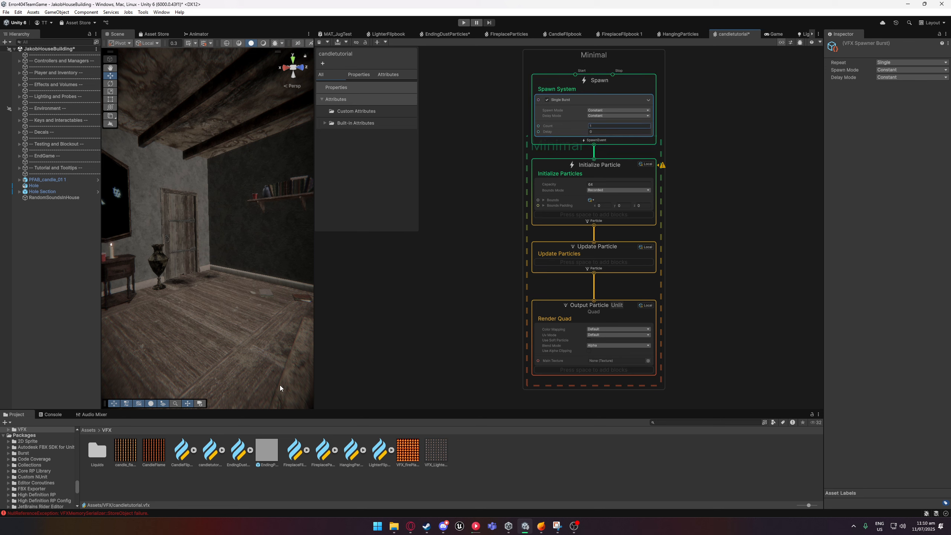
Place the candletutorial effect in the scene, in front of the candle table
right_drag(280, 388, 386, 411)
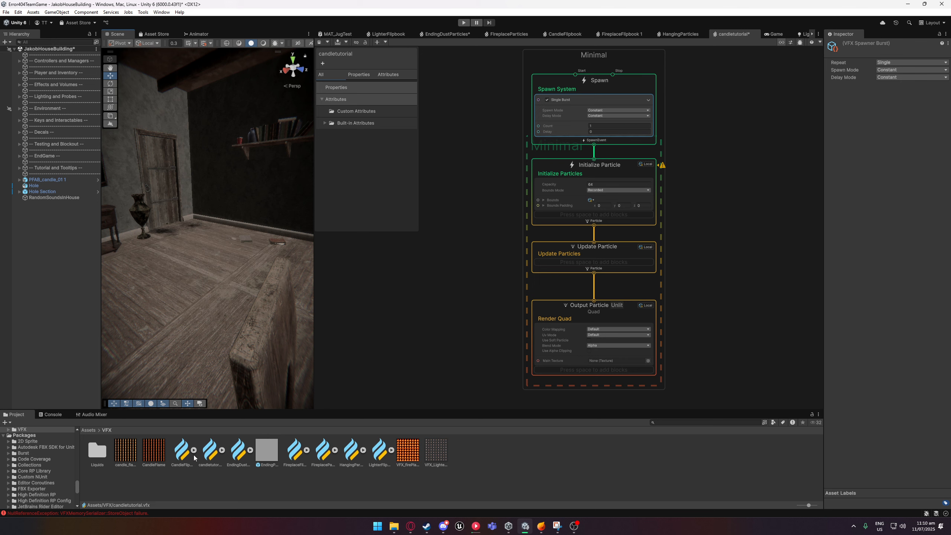
drag(216, 455, 169, 223)
key(w)
right_drag(200, 249, 222, 244)
key(d)
key(s)
key(w)
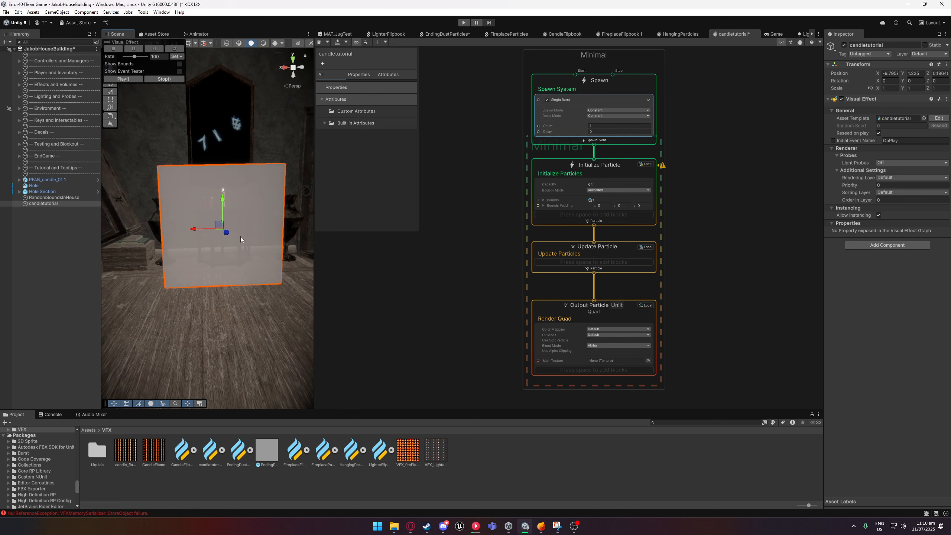
Assign the candle_flame_render_all texture as the main texture of the Output Particle Quad
middle_drag(499, 313, 495, 308)
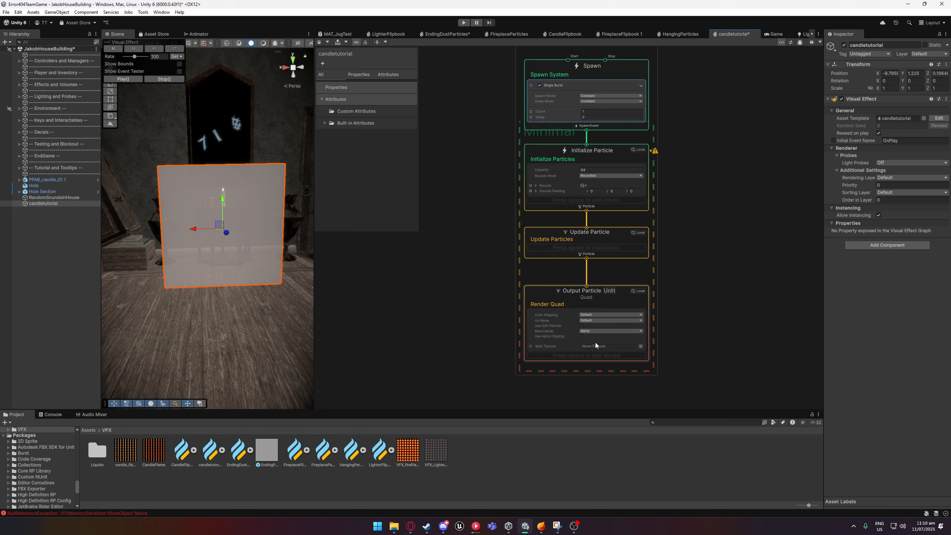
click(640, 346)
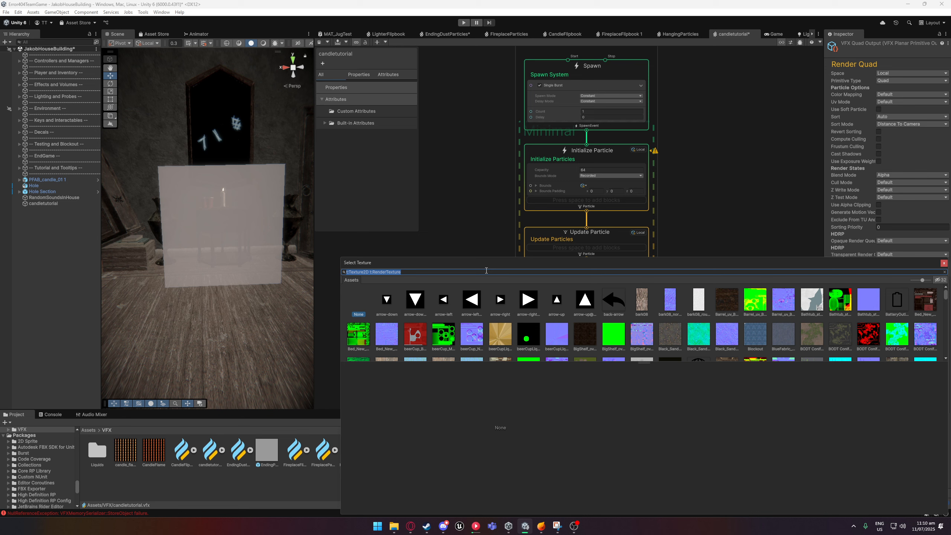
text(candle)
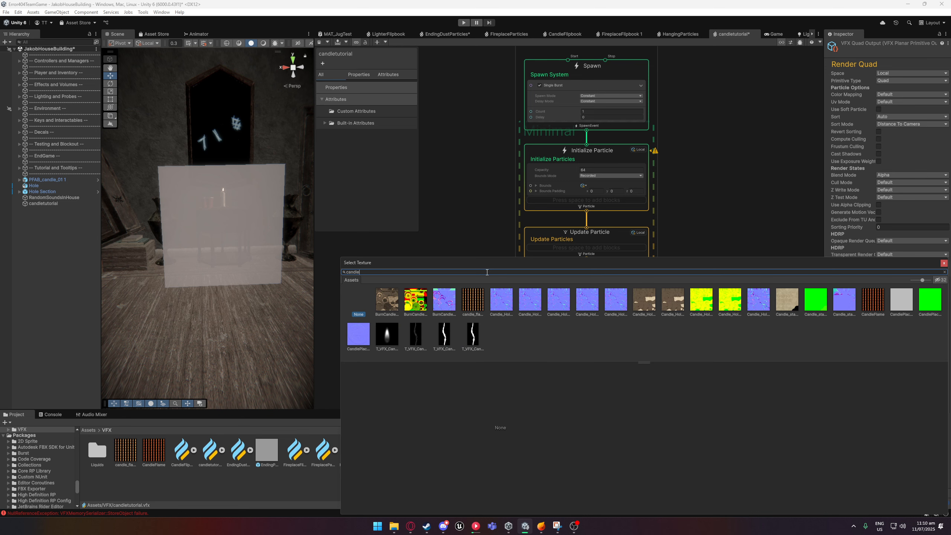
click(473, 303)
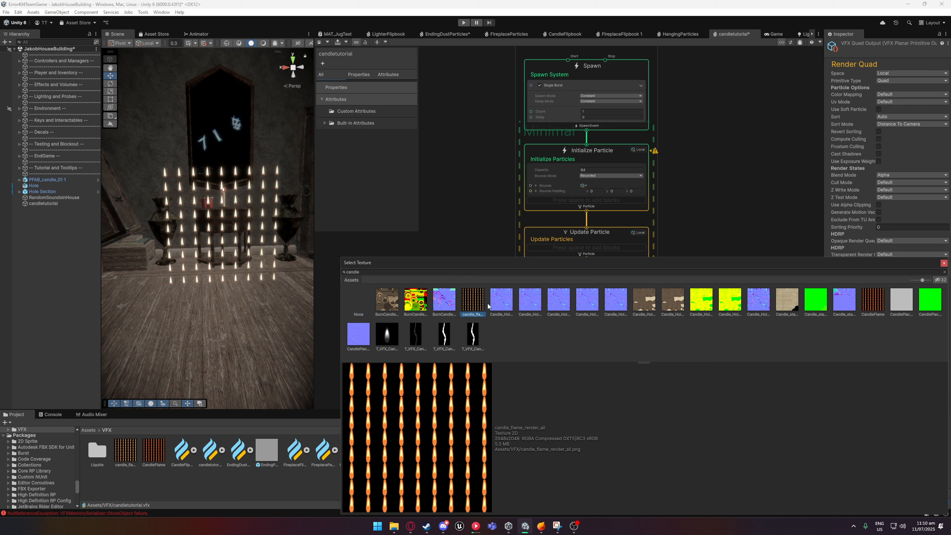
double_click(472, 303)
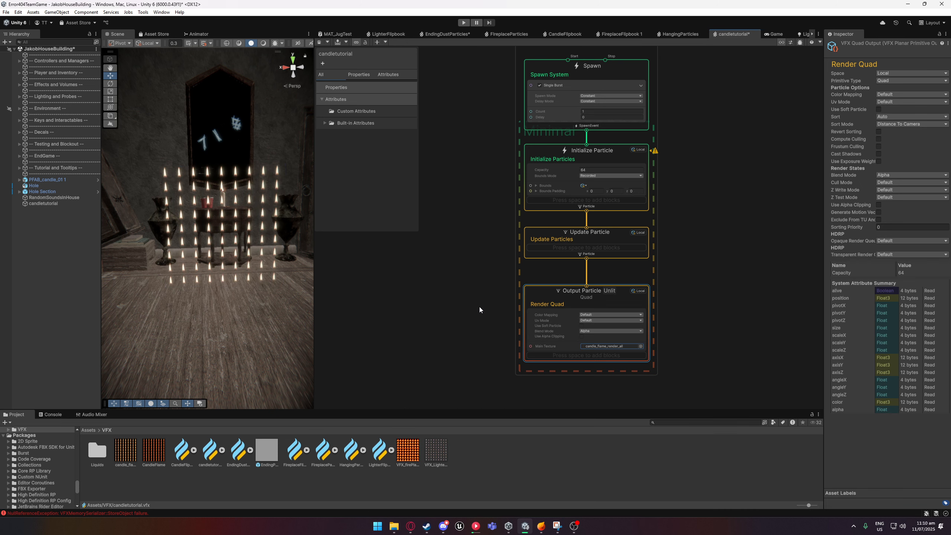
Set the output's UV mode to Flipbook with a flip book size of 9 by 9
click(603, 320)
click(609, 337)
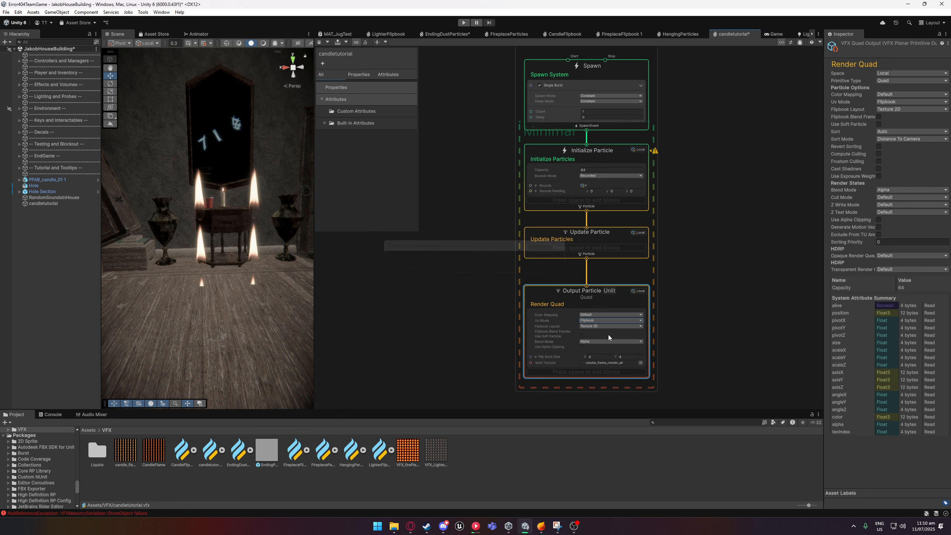
click(576, 357)
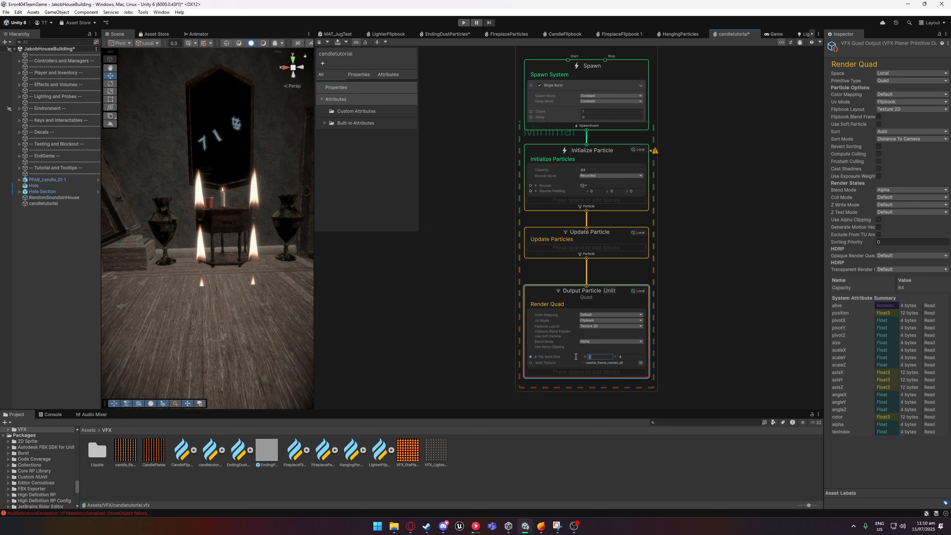
text(9)
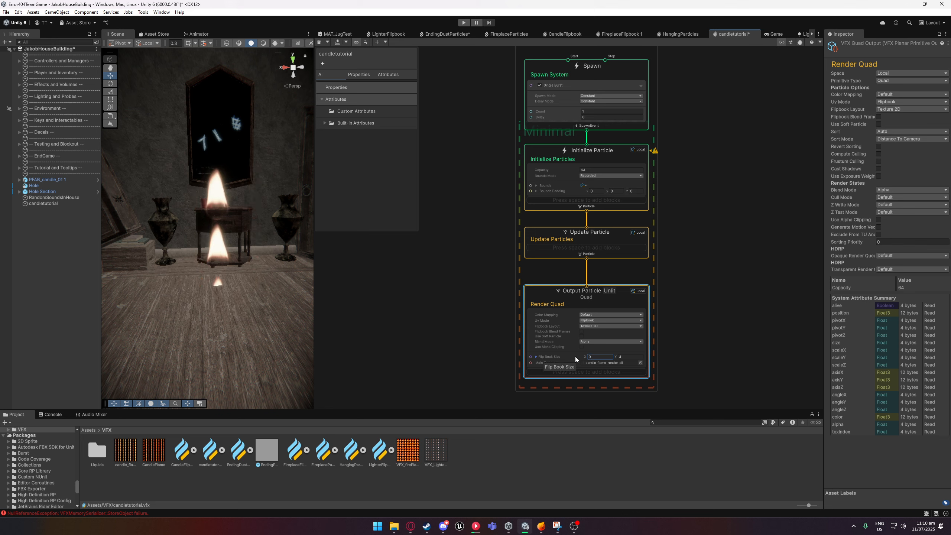
click(633, 356)
text(9)
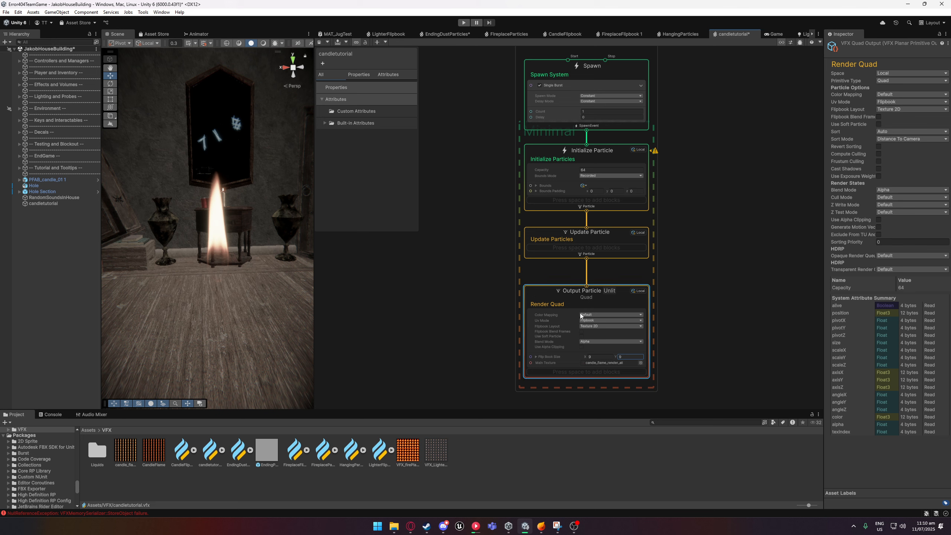
Change the blend mode of the Output Particle Quad to Additive
scroll(470, 361, up, 2)
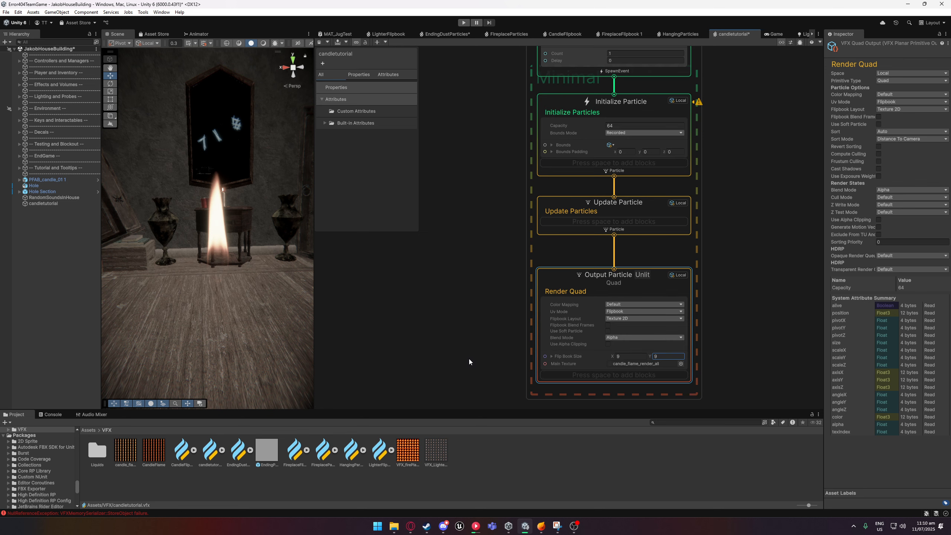
right_click(502, 334)
click(454, 299)
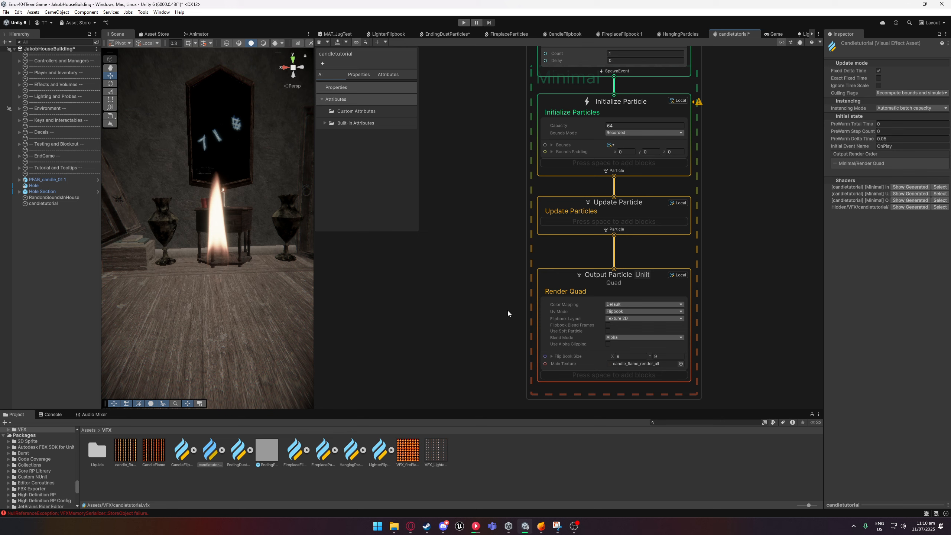
click(618, 337)
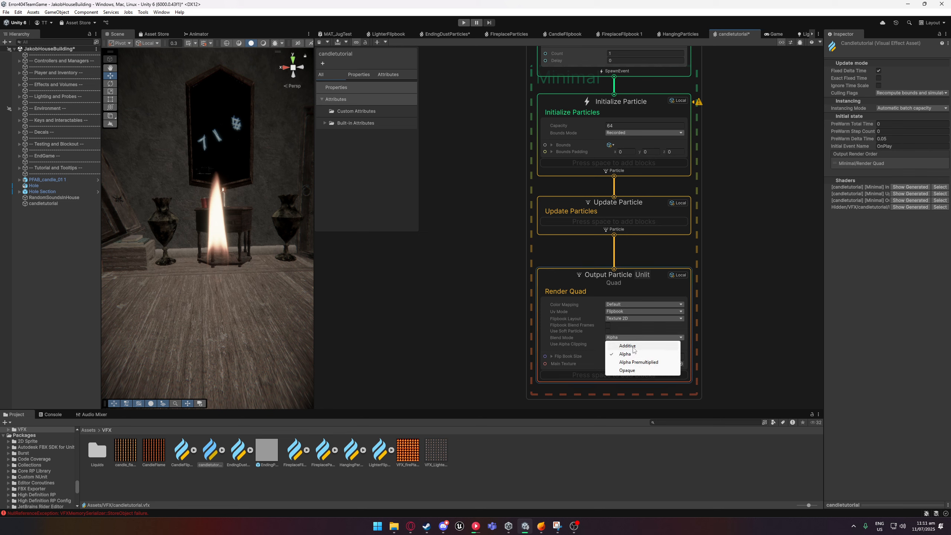
click(633, 346)
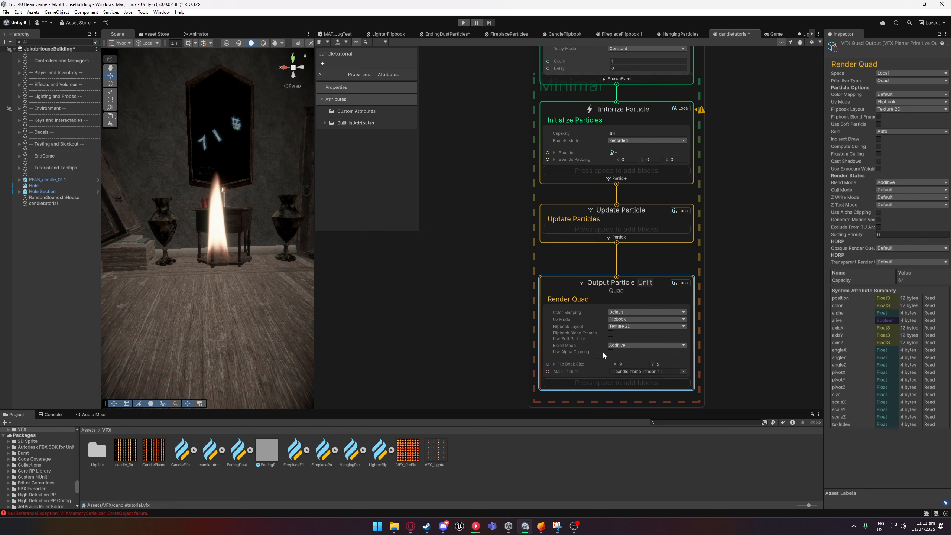
Try alpha clipping on the Output Particle Quad with an alpha threshold of 0, and turn it off again
click(610, 352)
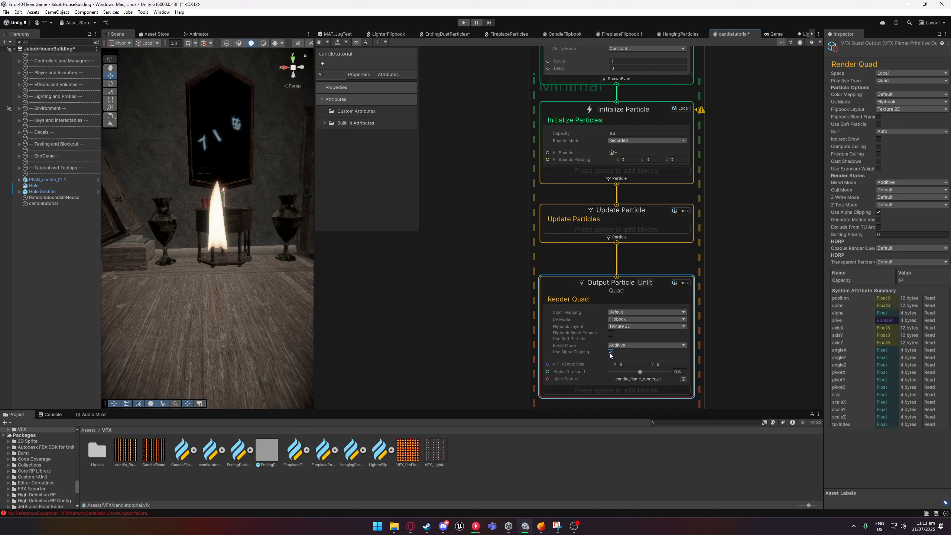
drag(640, 372, 603, 372)
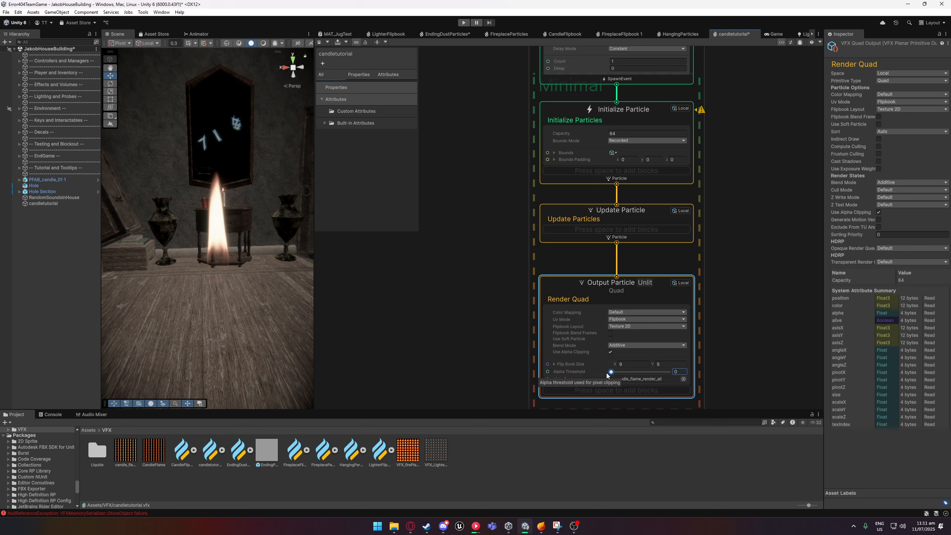
click(593, 351)
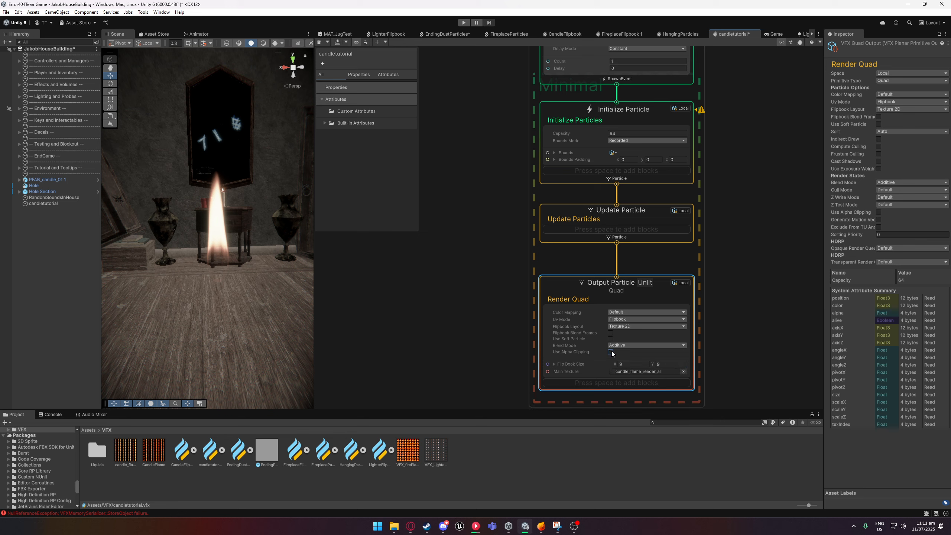
Widen the Scene view and examine the flame quad near the candle table from different angles
middle_drag(471, 234, 470, 250)
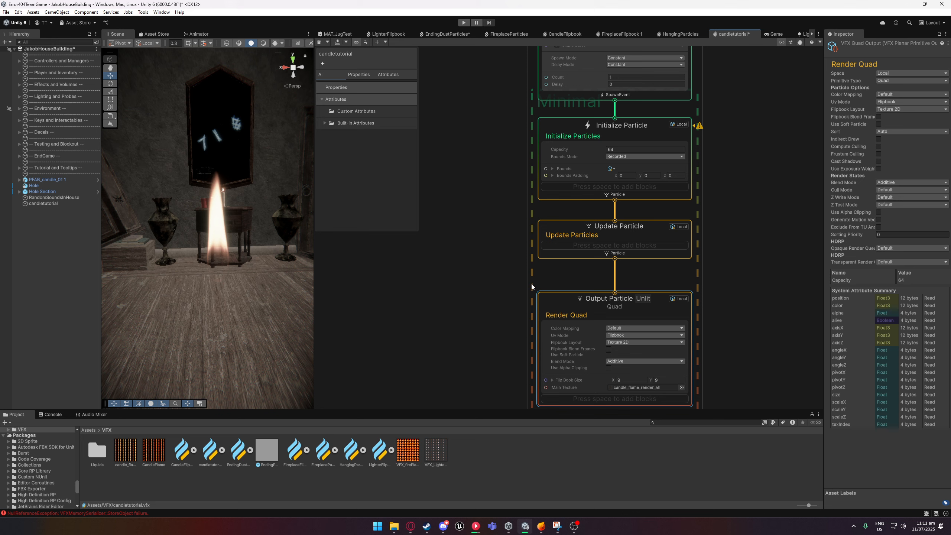
middle_drag(476, 190, 479, 193)
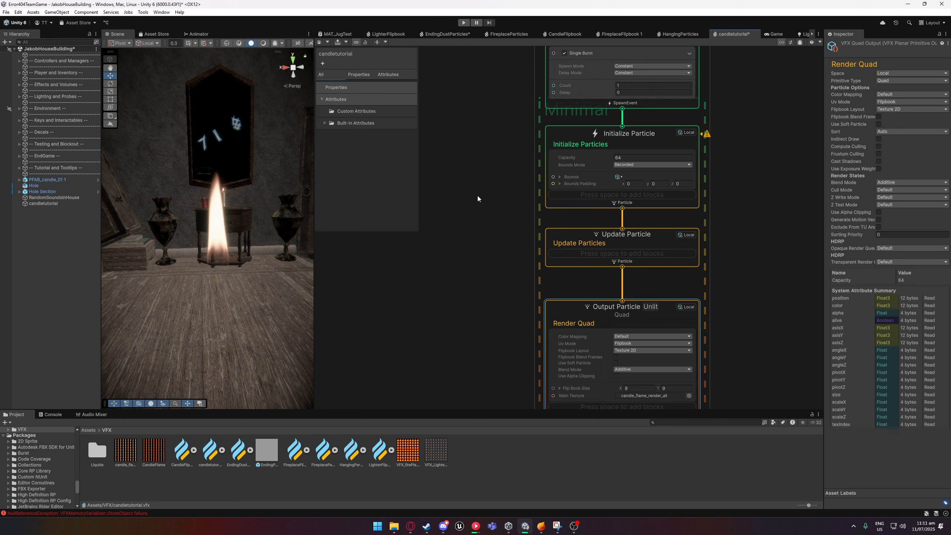
middle_drag(492, 306, 493, 300)
mouse_move(270, 294)
right_down()
mouse_move(282, 296)
mouse_move(266, 297)
mouse_move(273, 302)
right_up()
drag(314, 252, 454, 253)
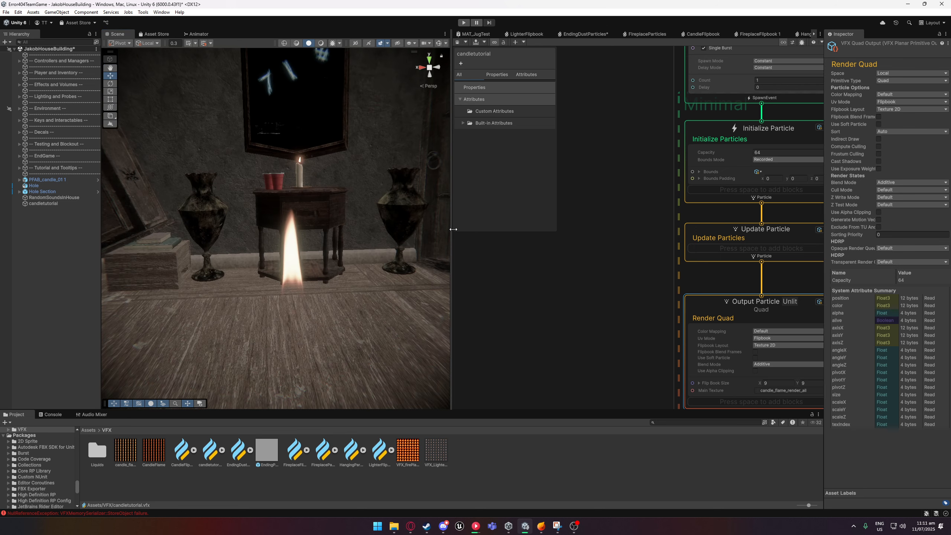
right_drag(366, 258, 509, 243)
key(w)
key(s)
Add an Orient: Face Camera Plane block to the Output Particle context and check the flame from different angles
middle_drag(730, 392, 630, 301)
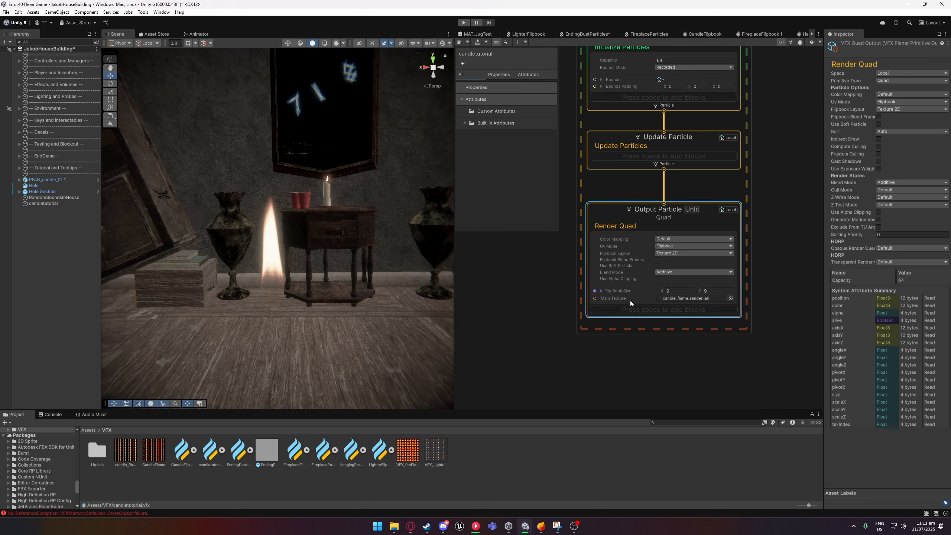
click(647, 311)
text(ori)
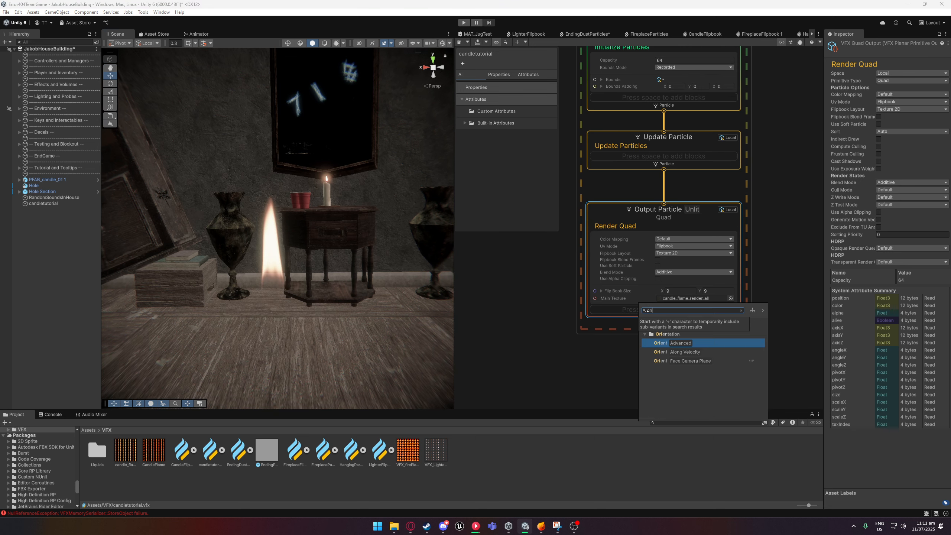
key(Down)
key(Down)
key(Return)
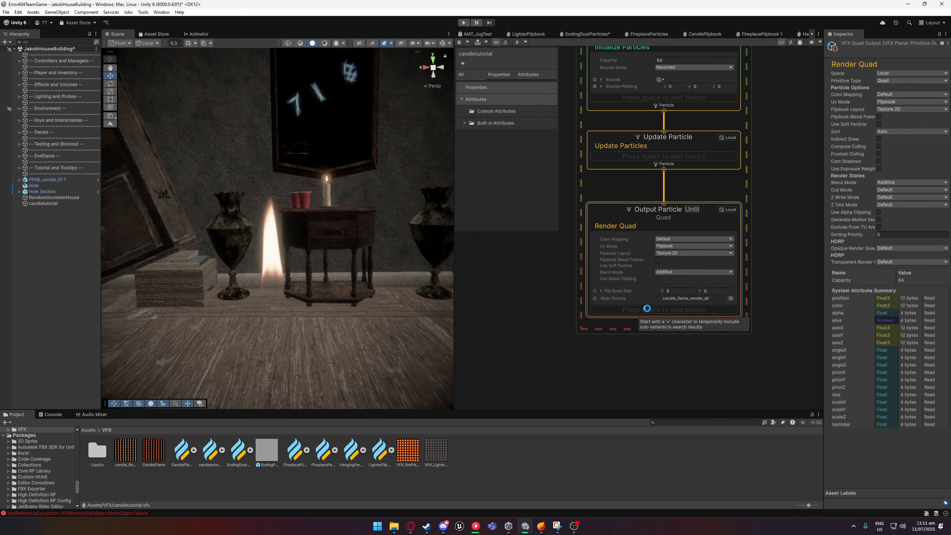
right_drag(365, 313, 291, 289)
middle_drag(552, 281, 579, 315)
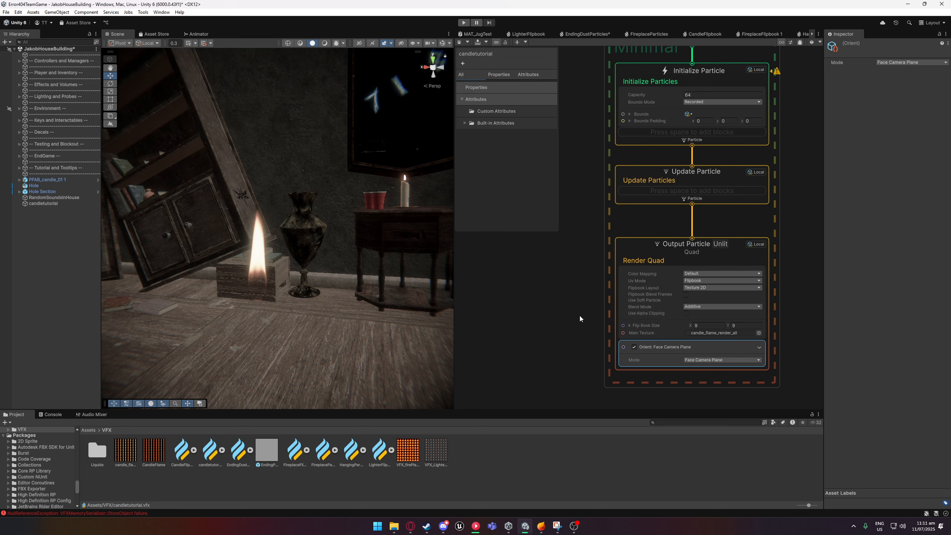
right_drag(296, 282, 356, 286)
key(a)
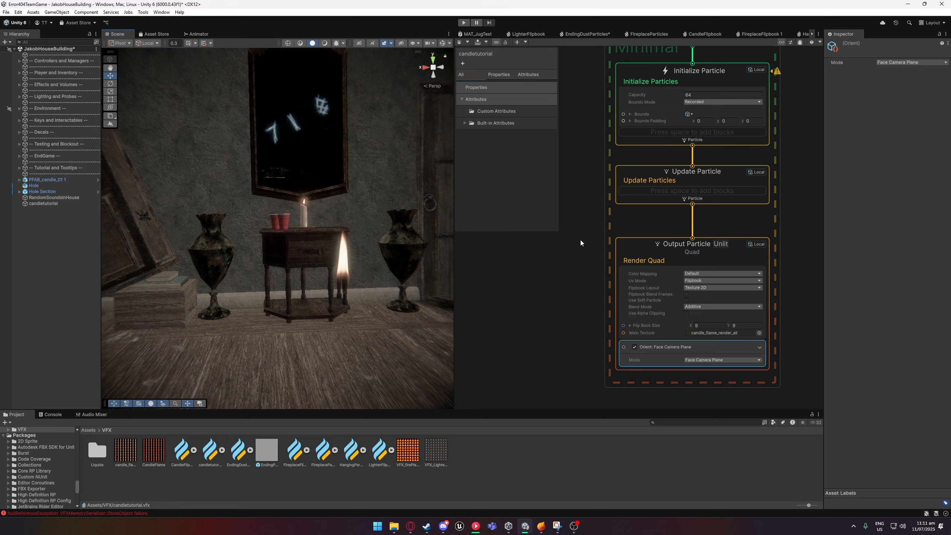
Add a Flipbook Player block to the Update Particle context
middle_drag(574, 249, 563, 327)
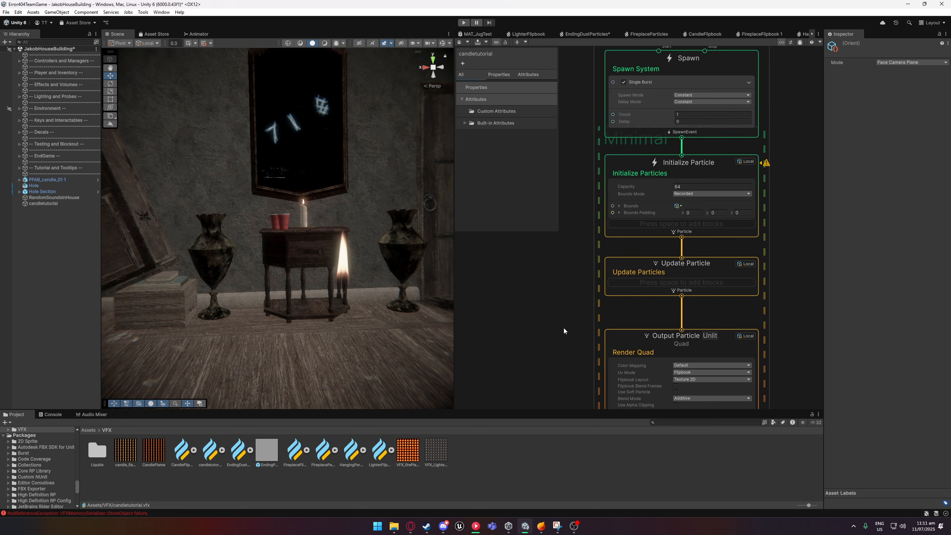
right_click(567, 261)
click(459, 43)
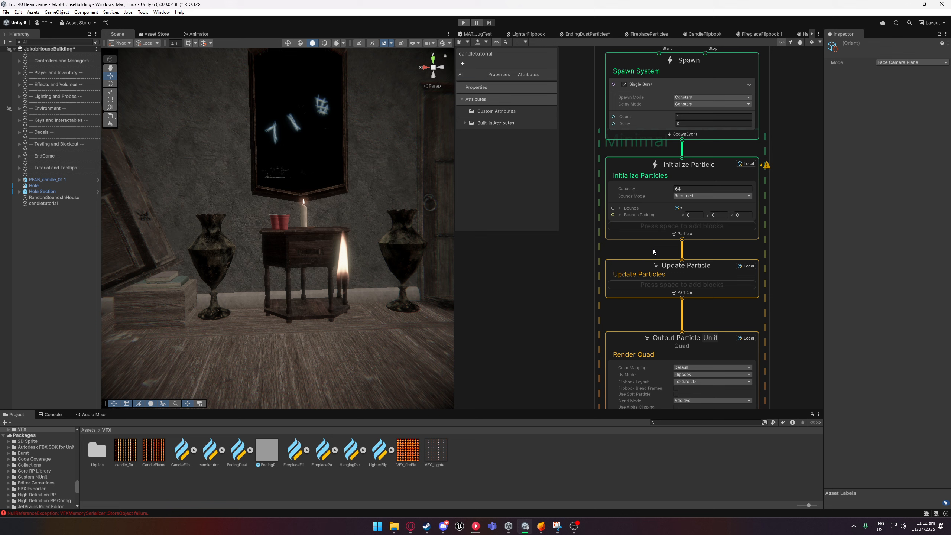
click(687, 283)
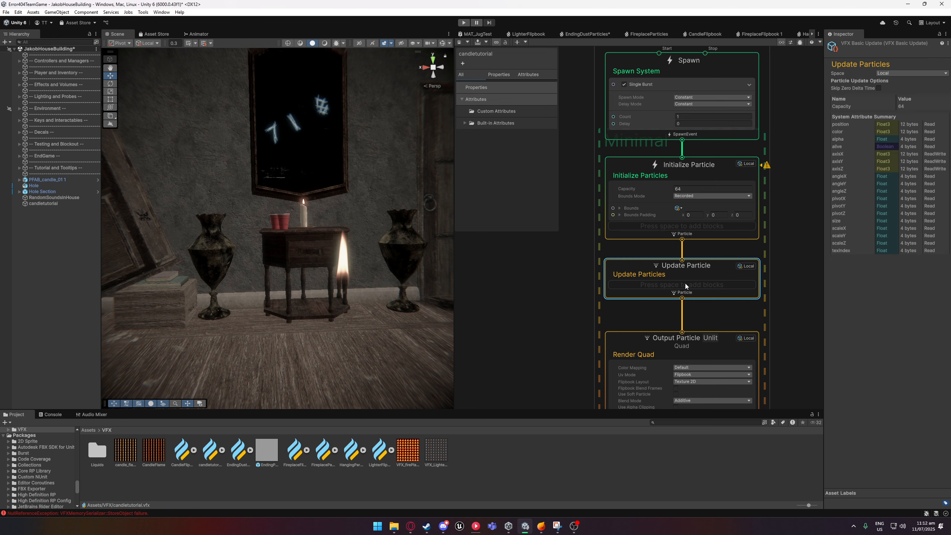
key(space)
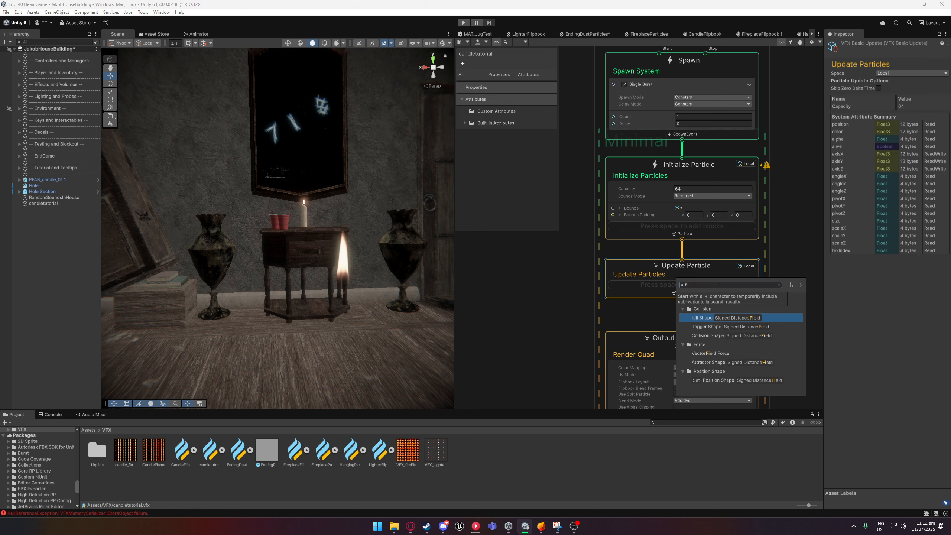
text(flipbook)
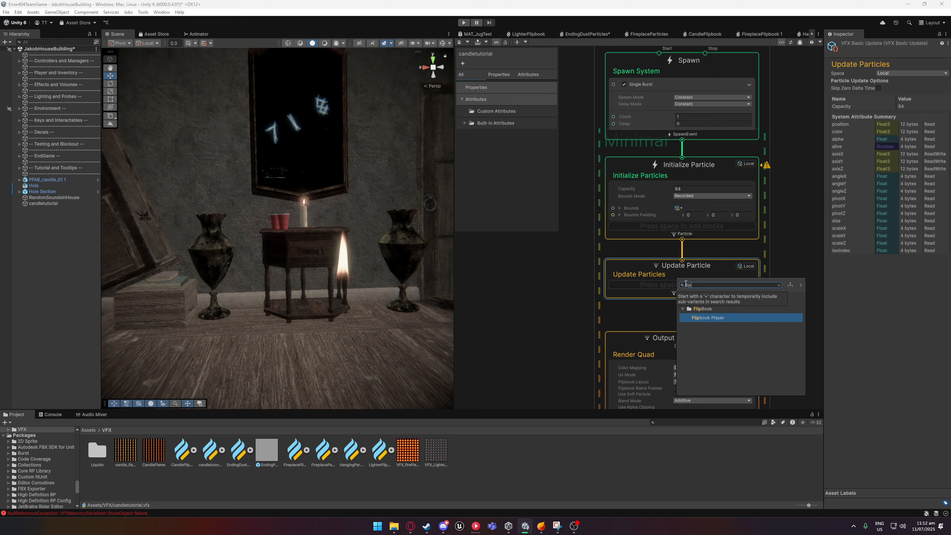
key(Return)
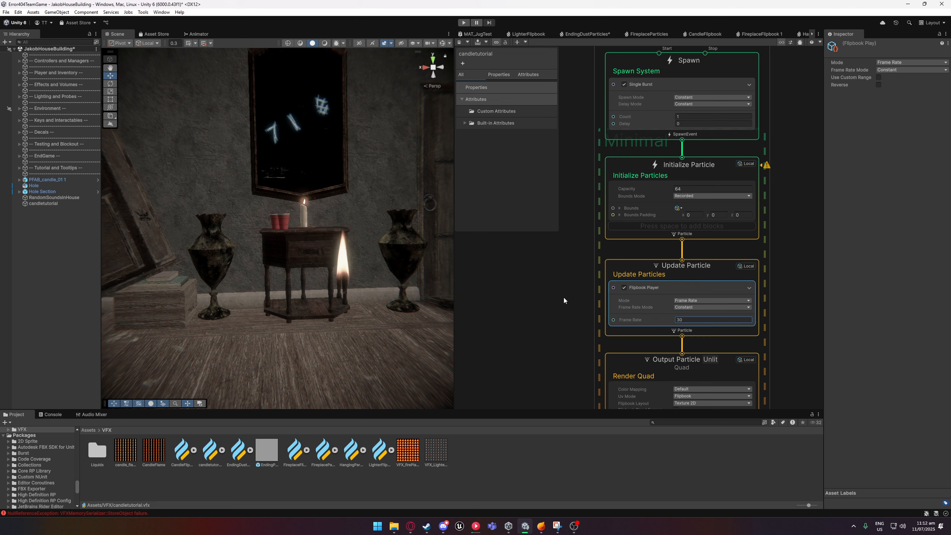
Try a frame rate of 60 on the Flipbook Player block and settle on 45
mouse_move(544, 530)
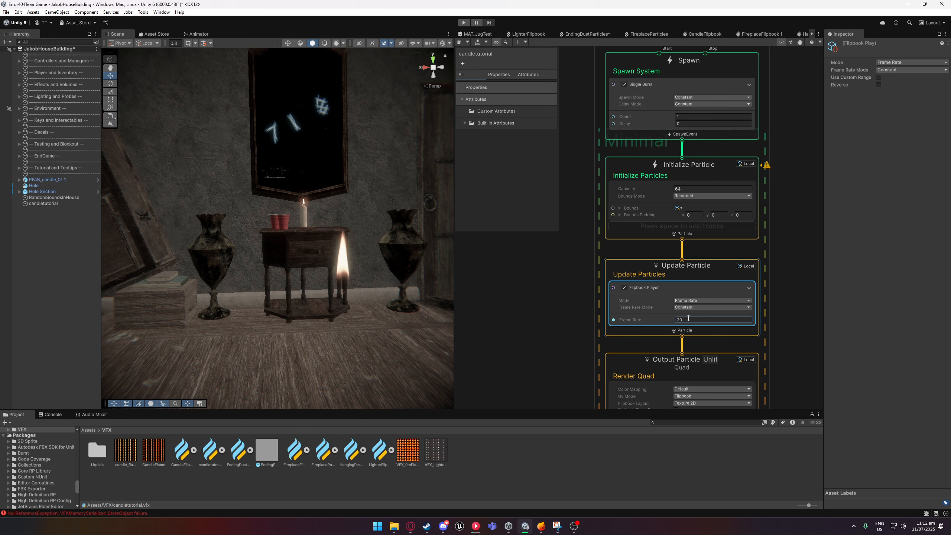
click(674, 319)
text(60)
drag(687, 318, 662, 321)
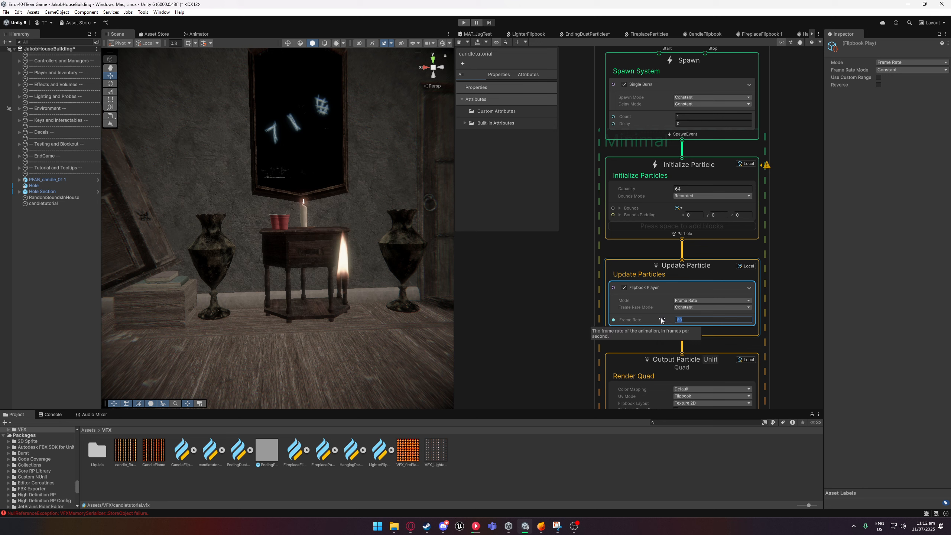
text(45)
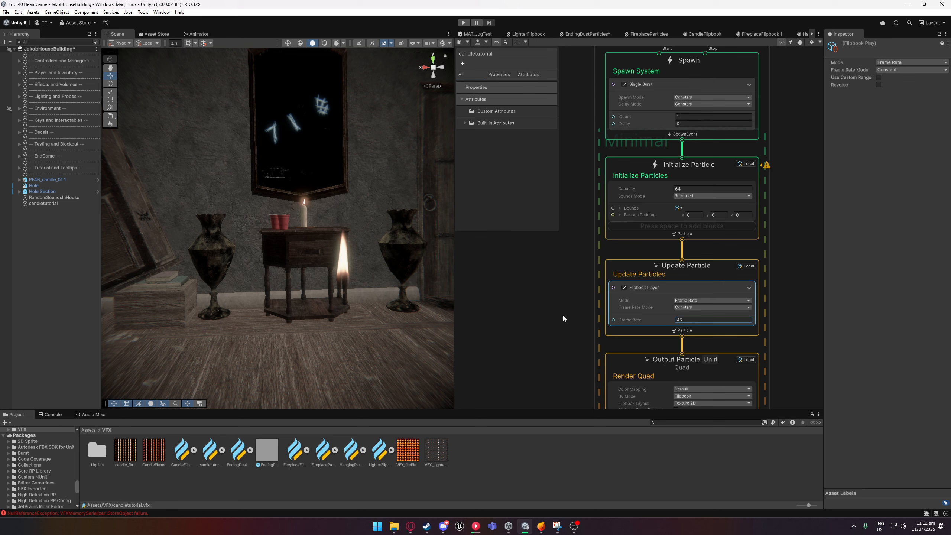
Examine the flame animation in the Scene view and review the Spawn, Initialize, Update and Output contexts of the graph
middle_drag(556, 310, 557, 264)
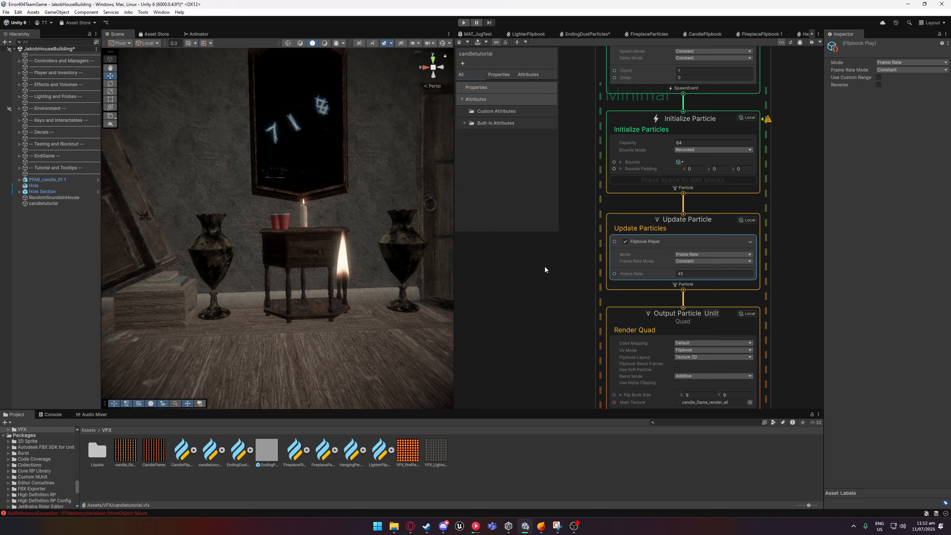
mouse_move(556, 297)
middle_down()
mouse_move(548, 281)
mouse_move(556, 330)
middle_up()
middle_drag(564, 267, 554, 294)
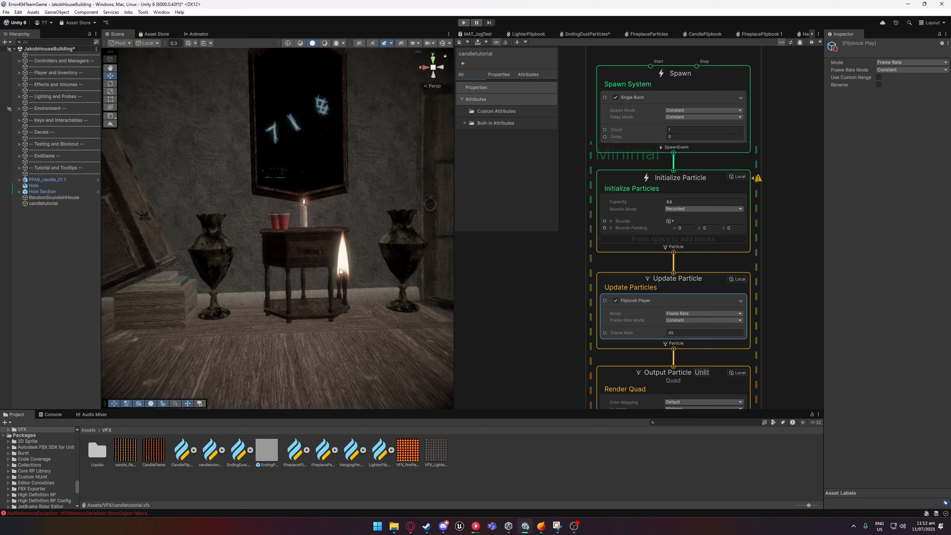
right_drag(370, 303, 397, 299)
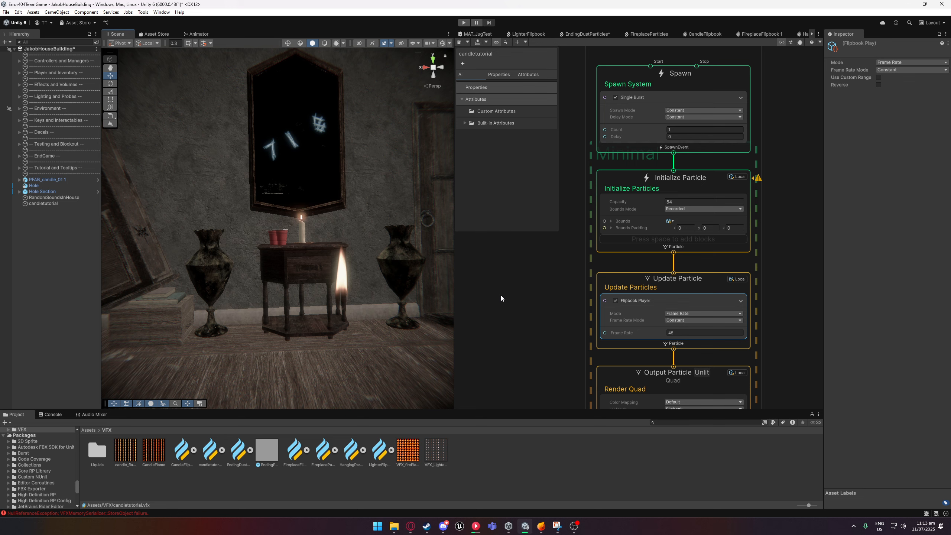
middle_drag(533, 312, 530, 317)
scroll(548, 267, up, 1)
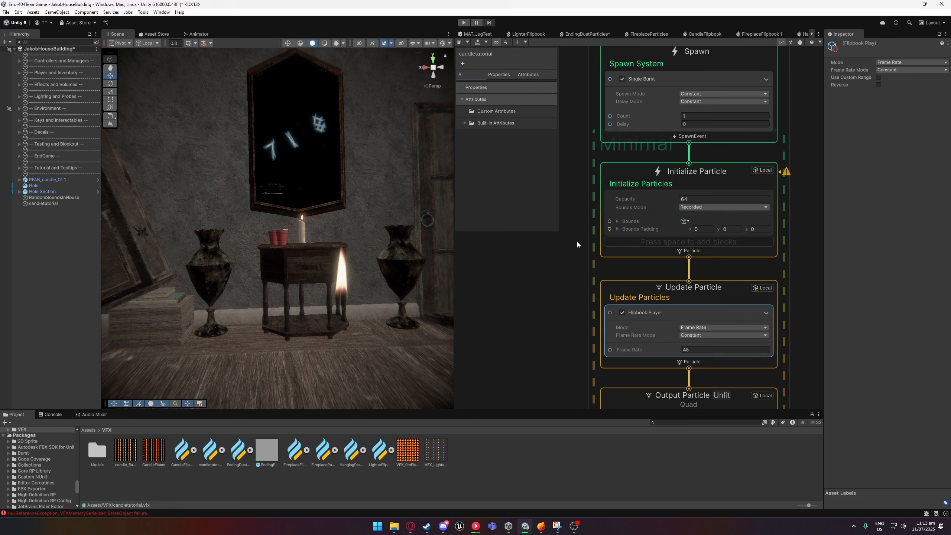
scroll(577, 243, down, 1)
middle_drag(577, 242, 575, 275)
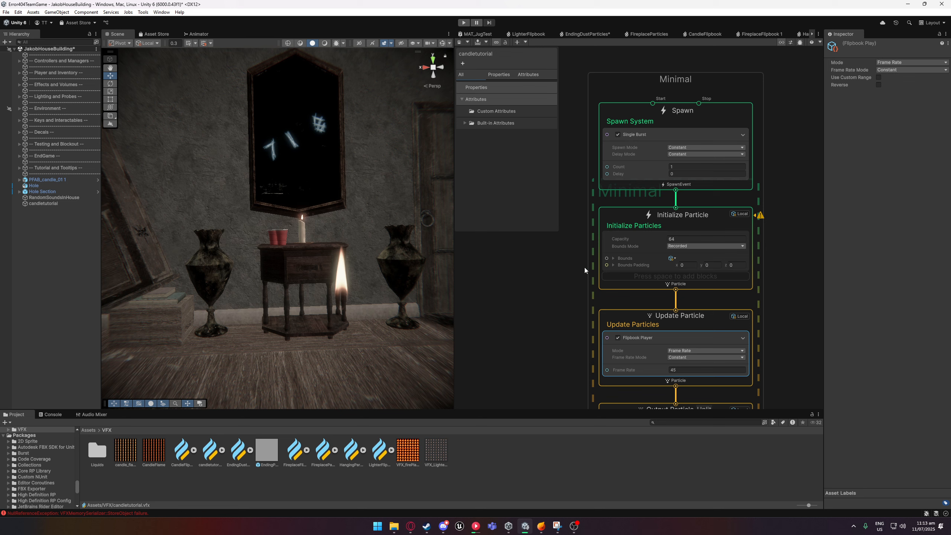
middle_drag(561, 282, 547, 281)
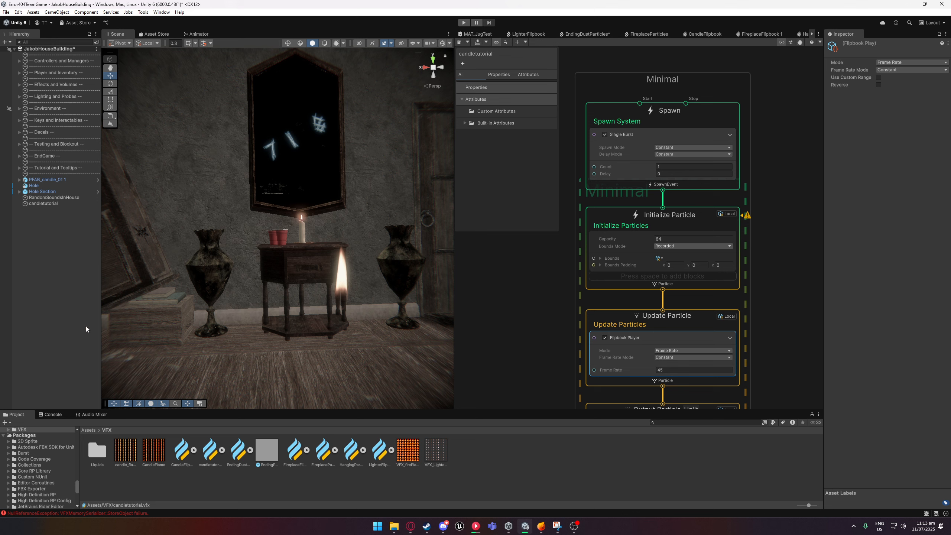
Add a Set Angle block to the Update Particle context and limit its channels to Z
middle_drag(529, 311, 651, 176)
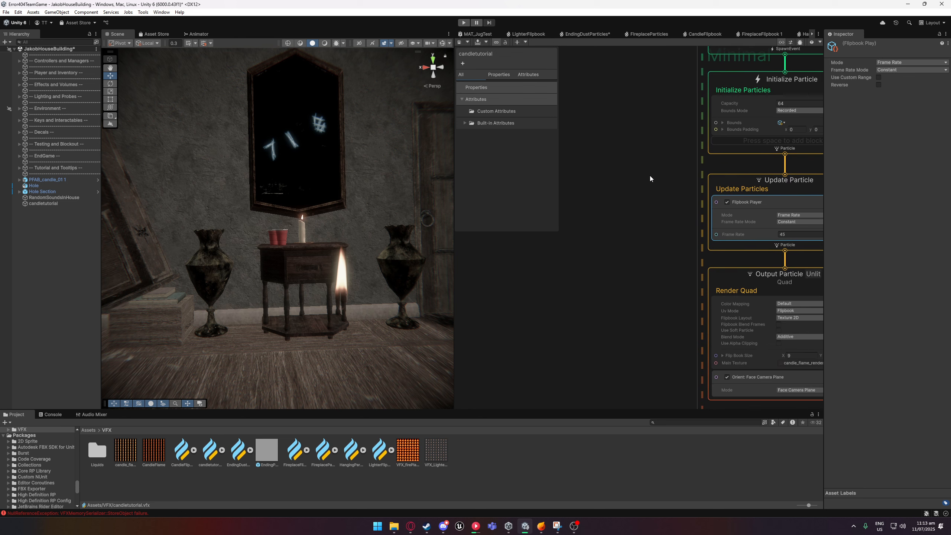
scroll(599, 280, down, 1)
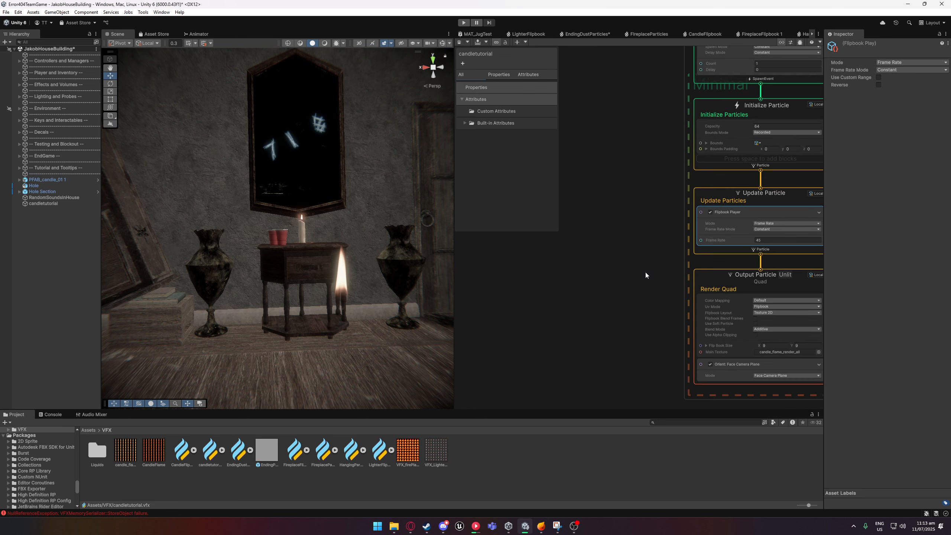
middle_drag(646, 272, 588, 271)
click(717, 250)
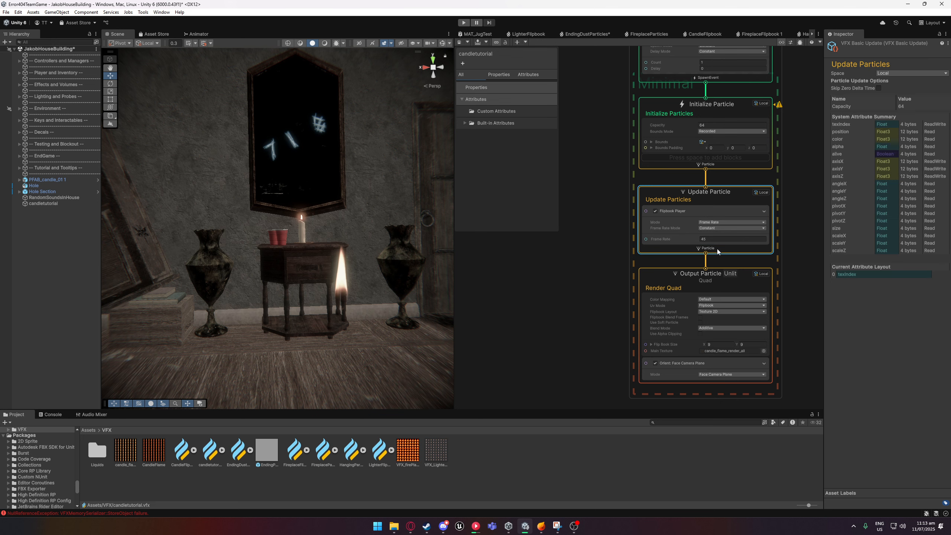
key(space)
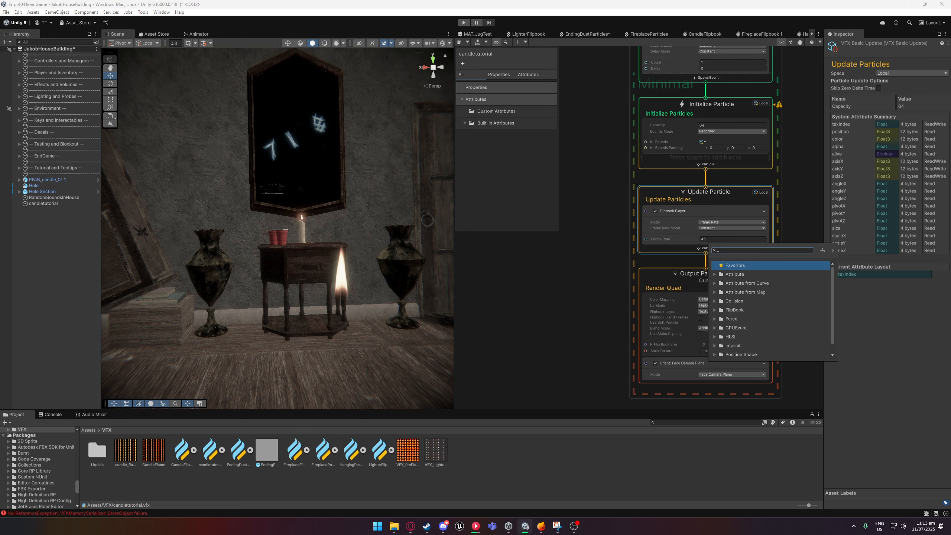
text(abg)
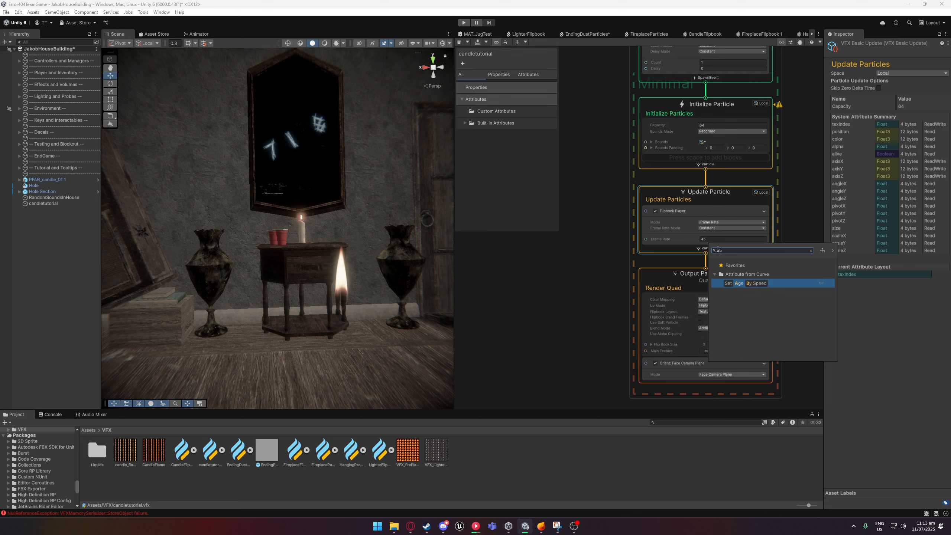
key(BackSpace)
key(BackSpace)
text(ngle)
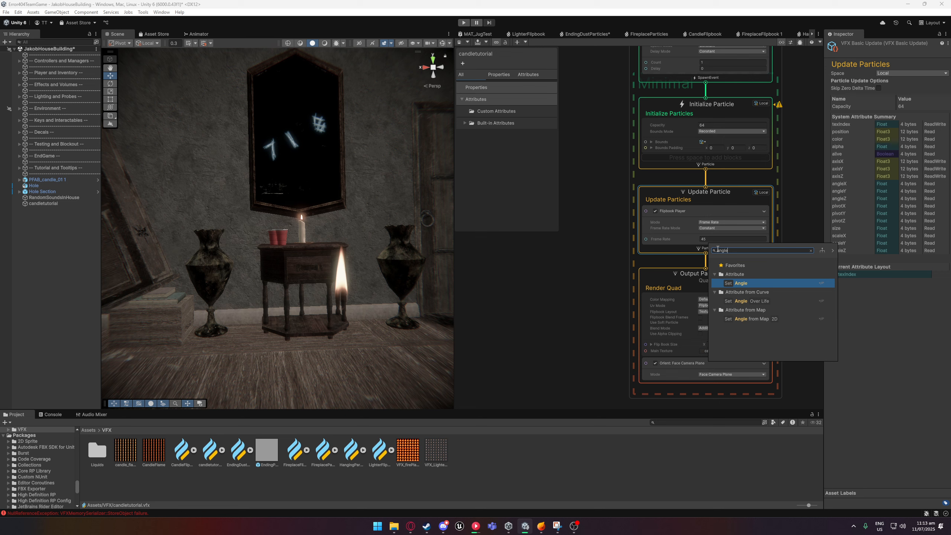
key(Return)
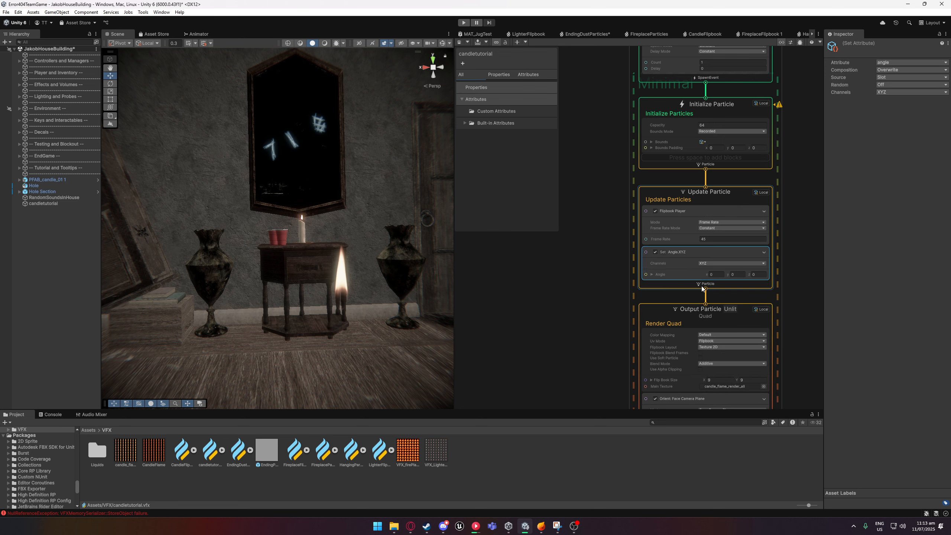
click(710, 263)
click(714, 287)
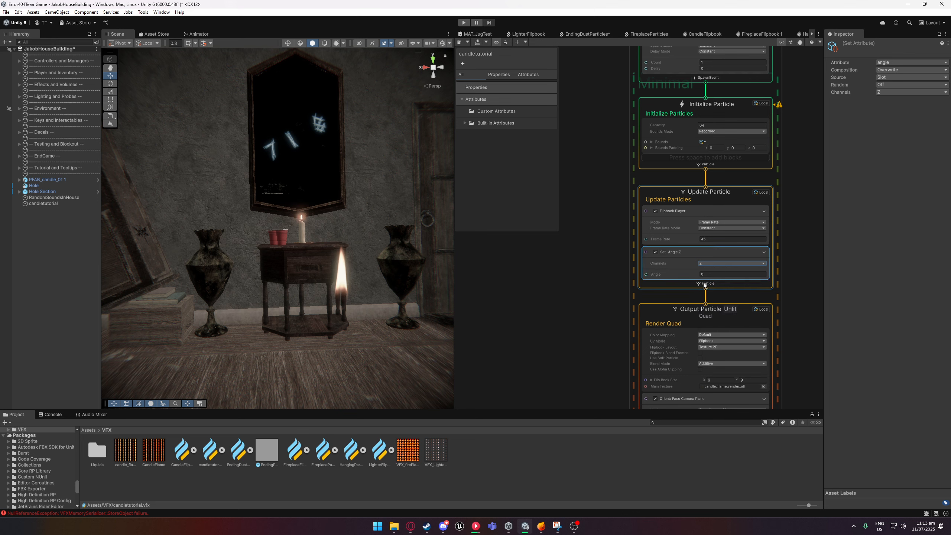
Add a Set Color block below the Set Angle block in the Update Particle context
click(710, 288)
key(space)
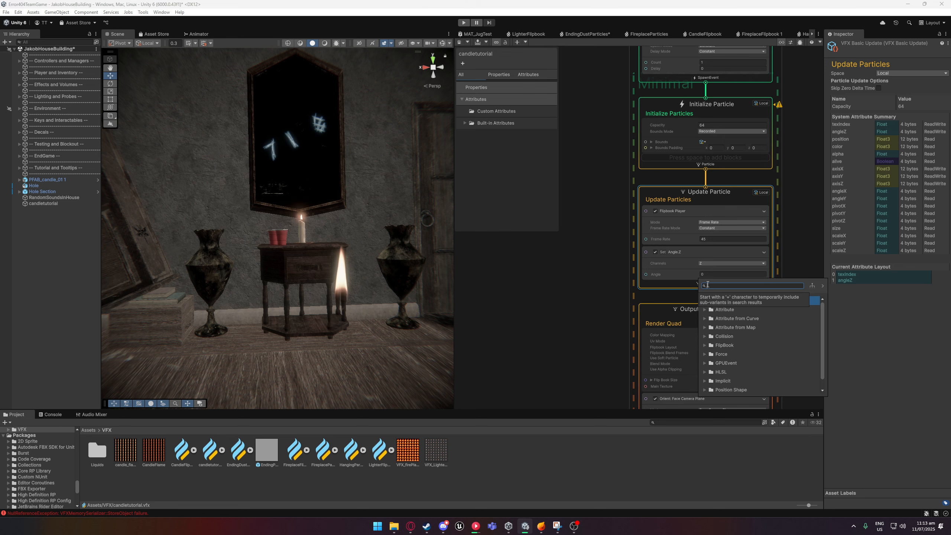
text(colo)
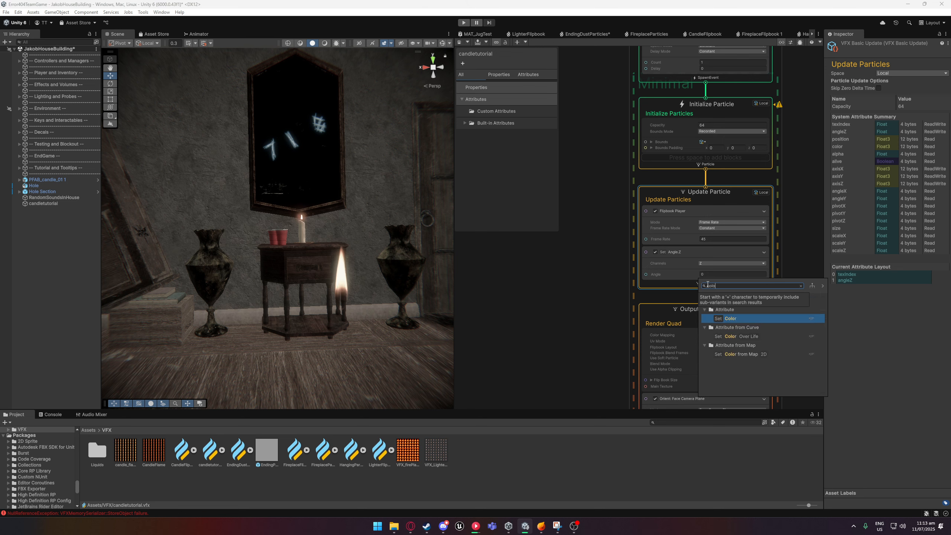
key(Return)
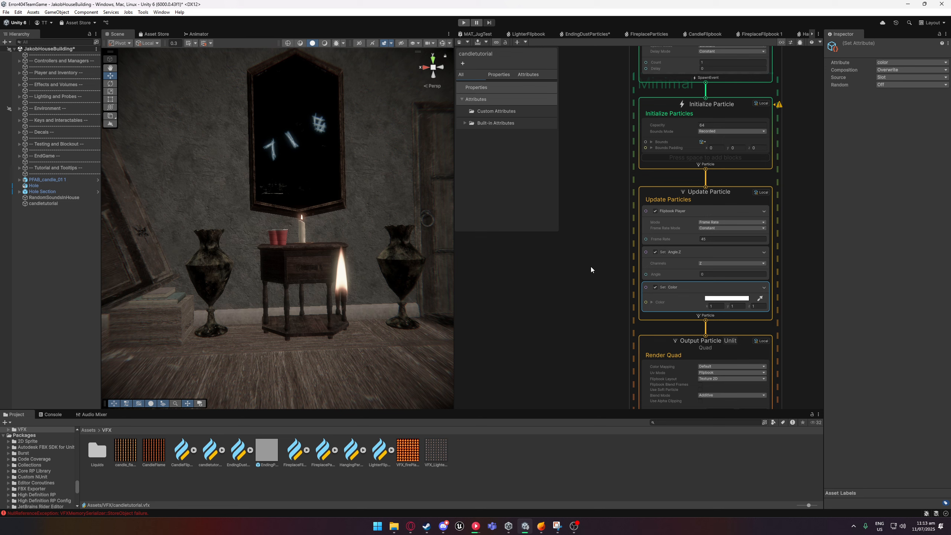
Create a Random Float operator in the empty graph space beside the Update Particle context
middle_drag(600, 269, 591, 250)
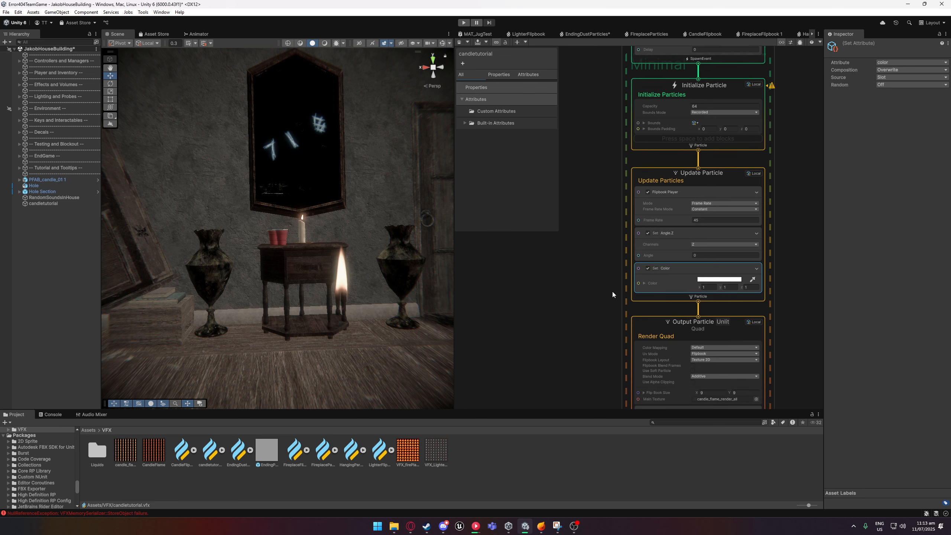
middle_drag(608, 286, 728, 293)
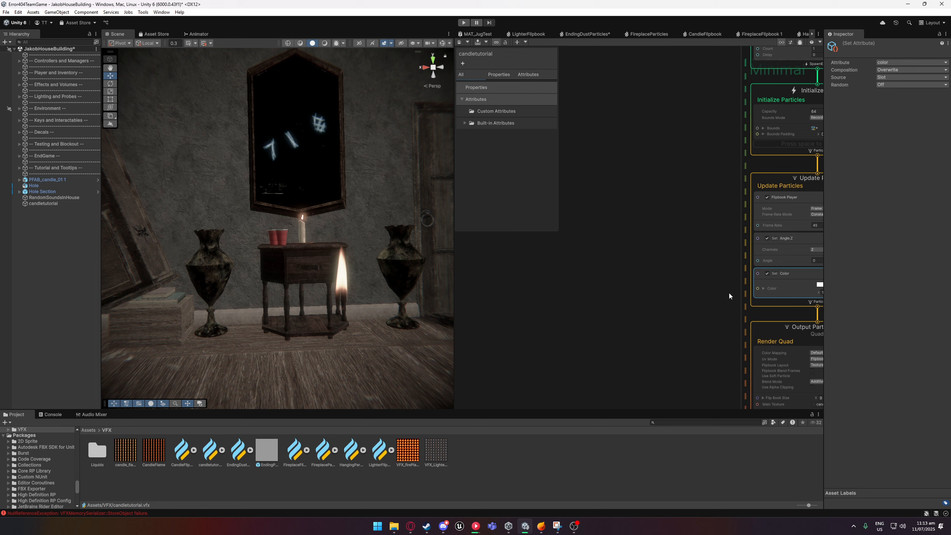
scroll(655, 288, down, 1)
middle_drag(655, 289, 631, 301)
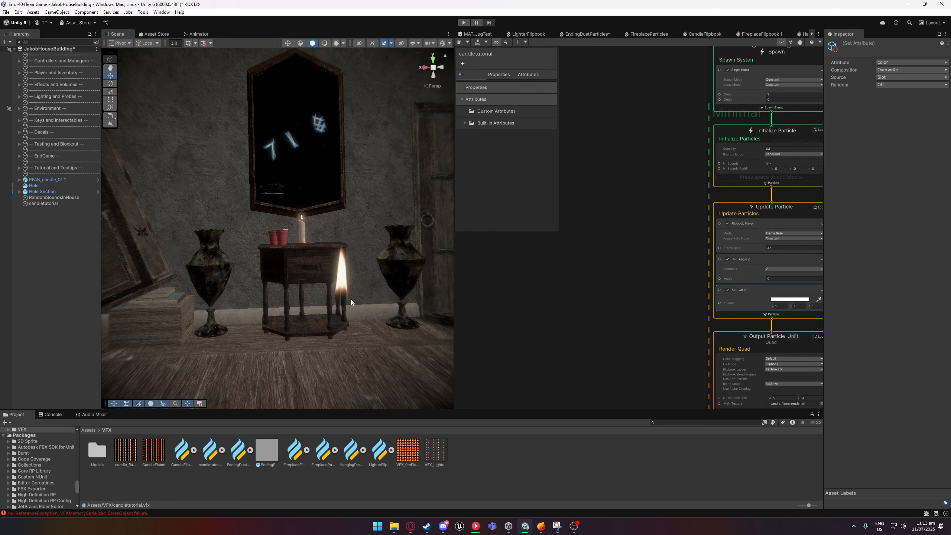
middle_drag(590, 279, 585, 284)
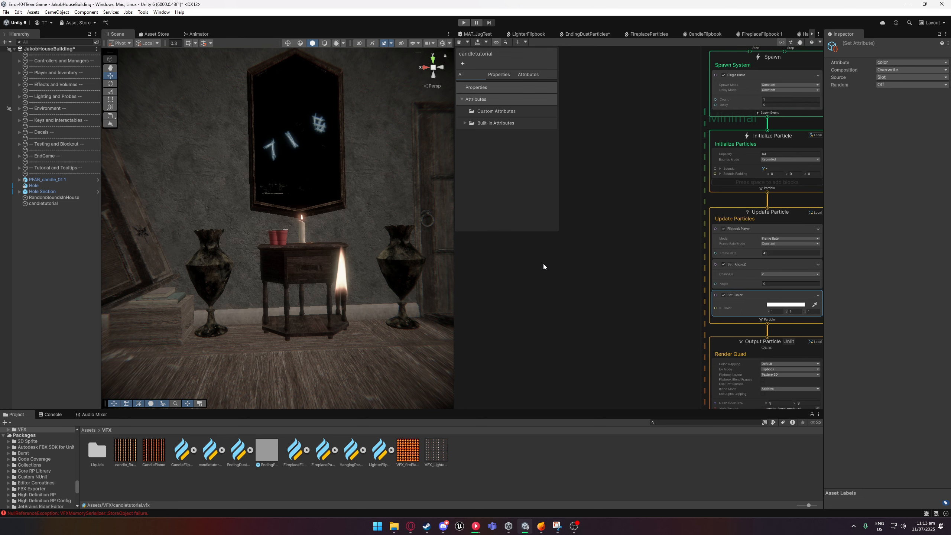
click(534, 255)
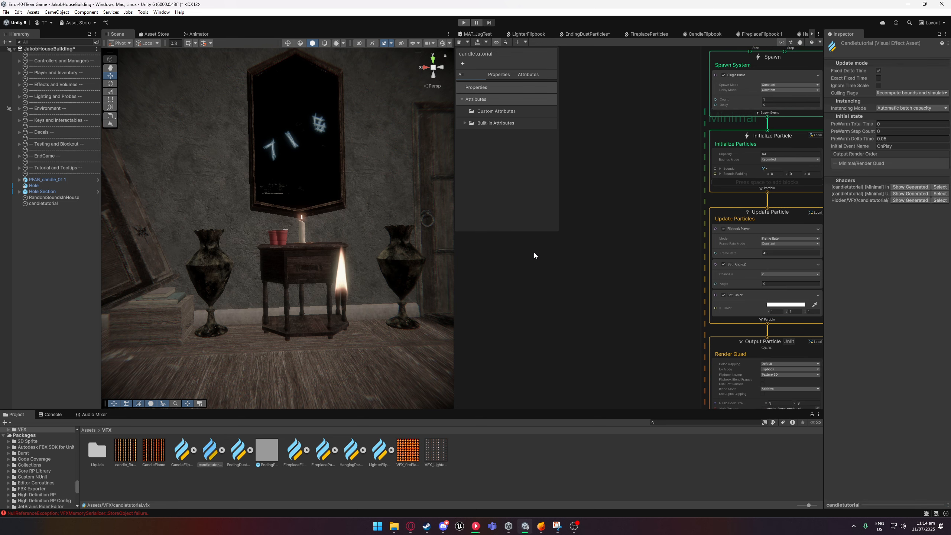
key(Tab)
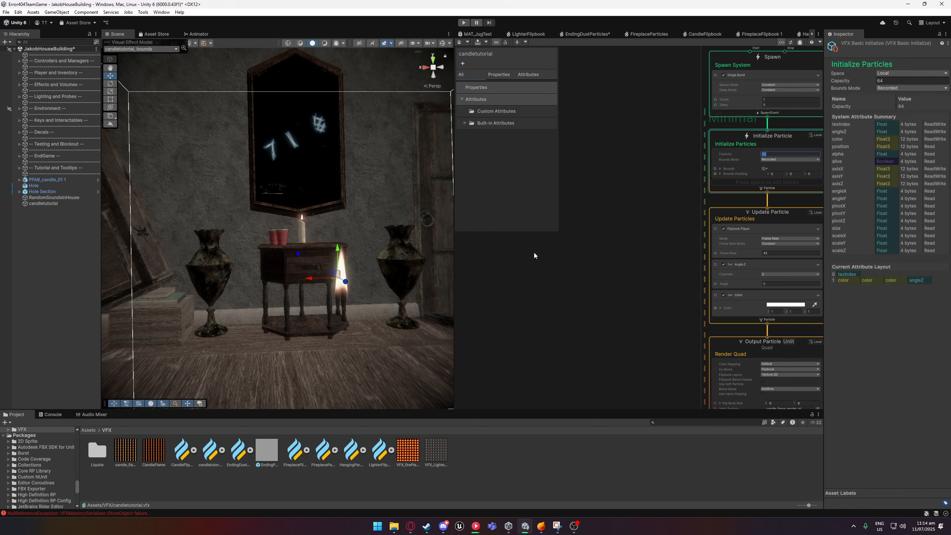
right_click(529, 256)
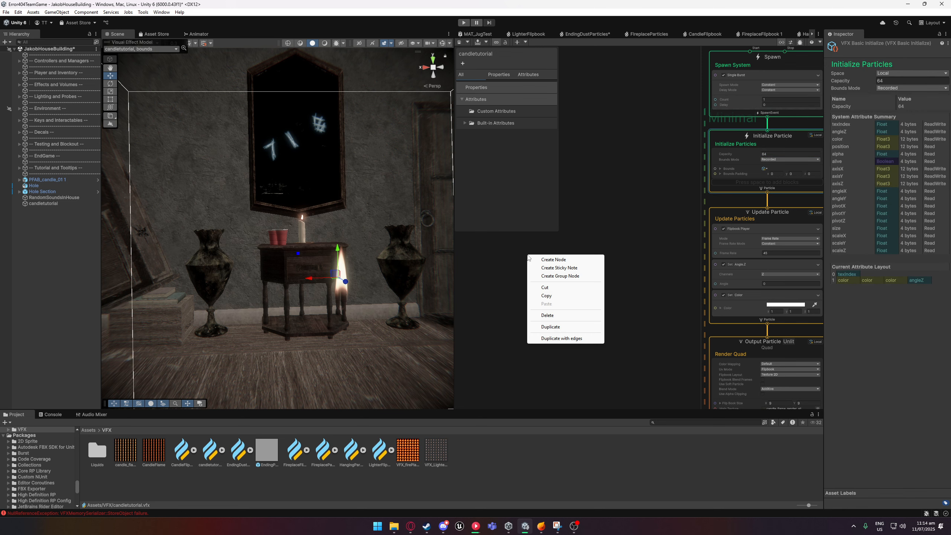
click(550, 259)
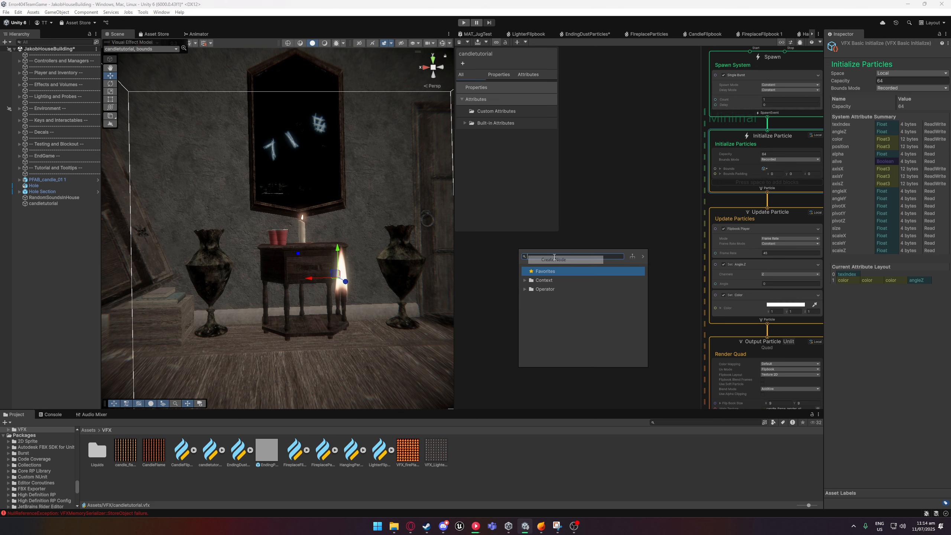
text(float)
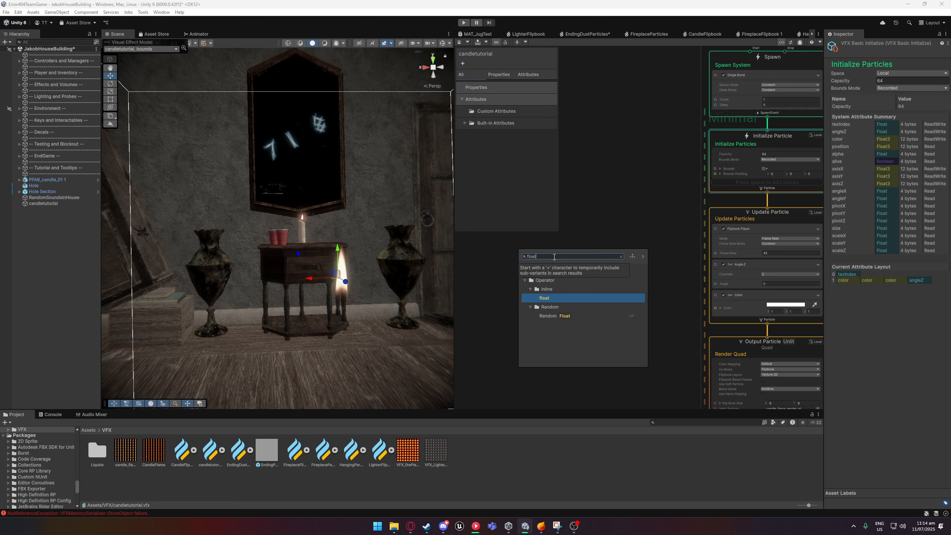
key(Down)
key(Down)
key(Return)
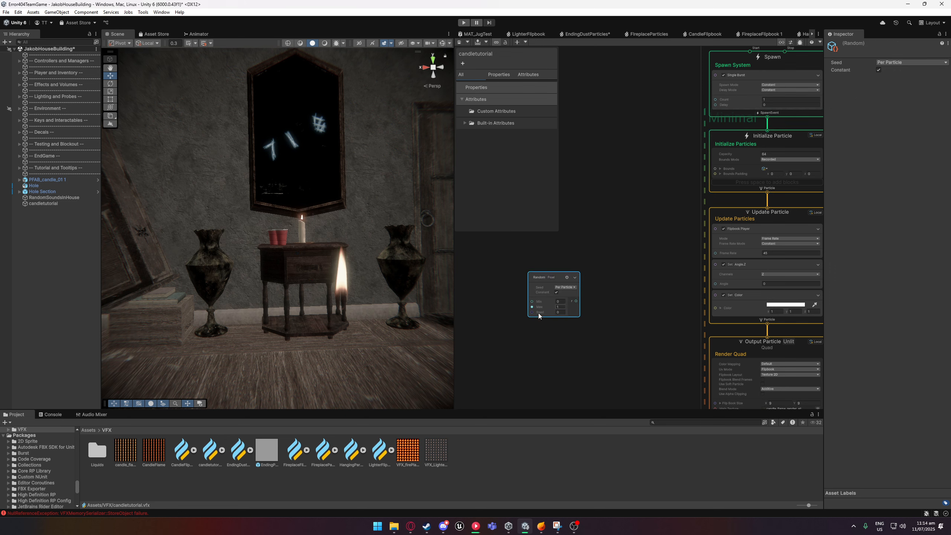
Move the Random Float node farther away from the particle contexts to leave room for more operators
middle_drag(526, 330, 555, 329)
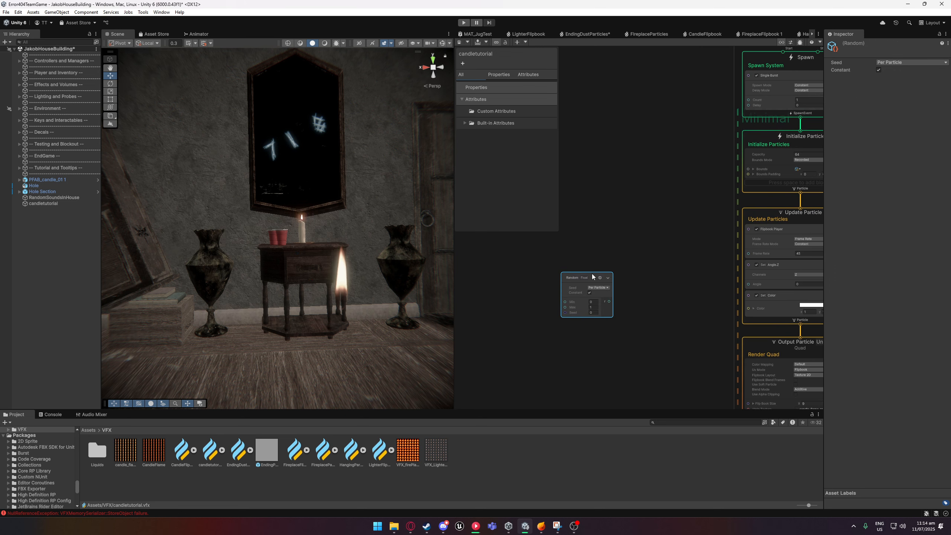
drag(592, 276, 521, 255)
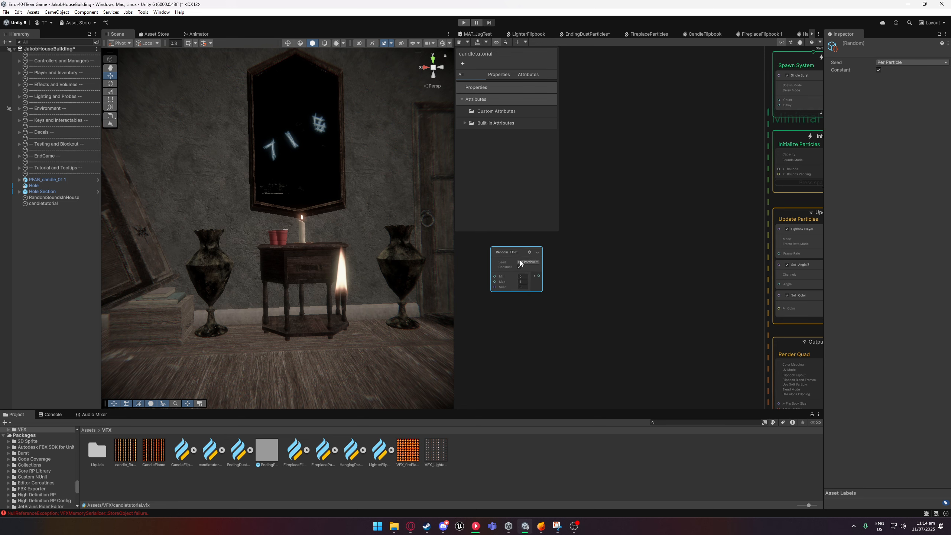
click(523, 287)
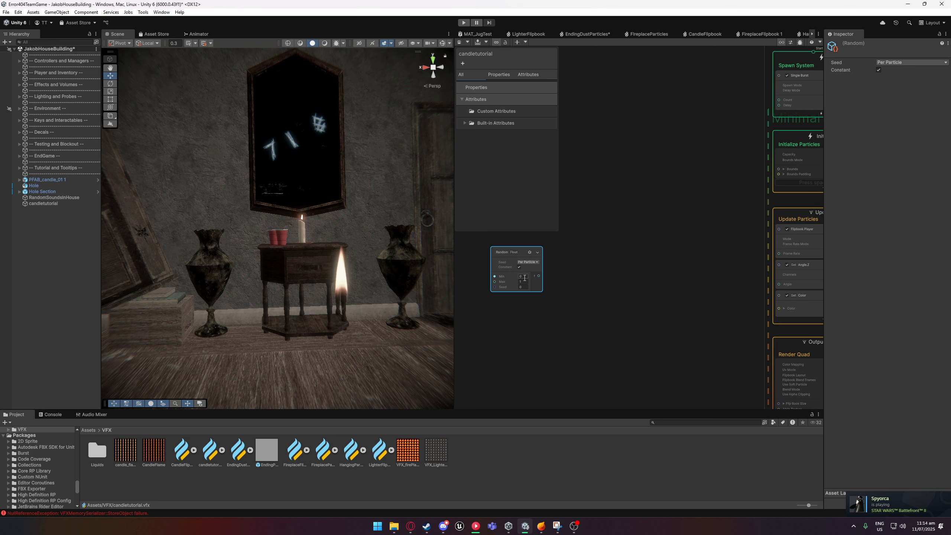
drag(519, 251, 500, 253)
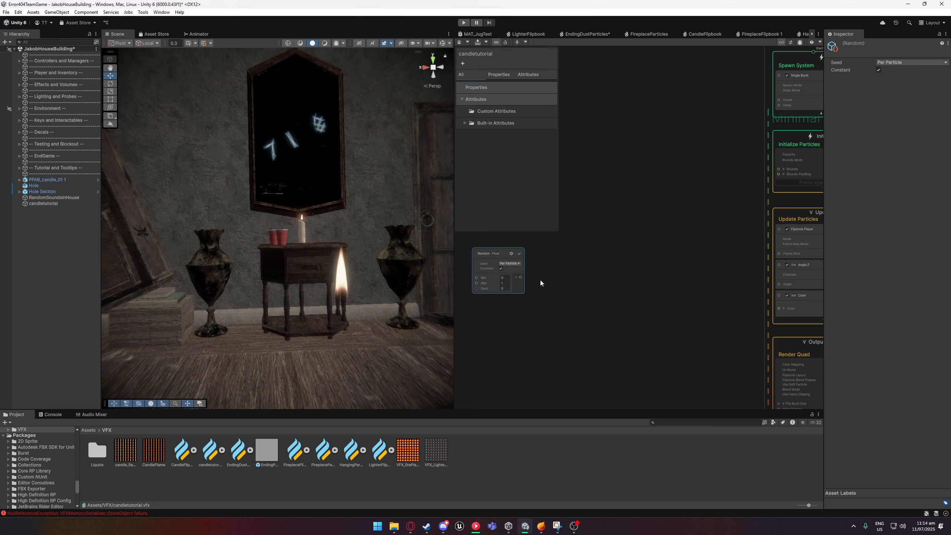
Create a VFX Time operator and place it directly below the Random Float node
middle_drag(540, 280, 563, 267)
right_click(518, 308)
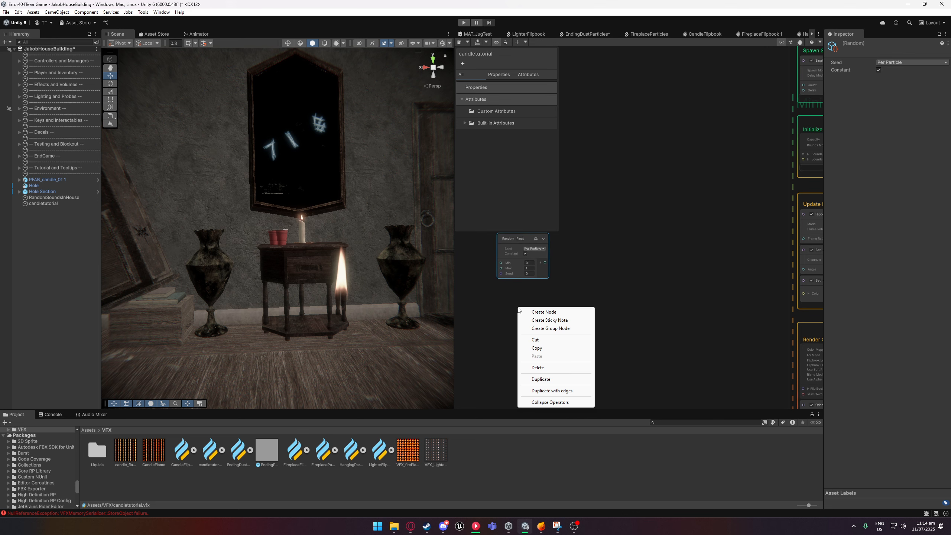
click(492, 321)
right_click(521, 314)
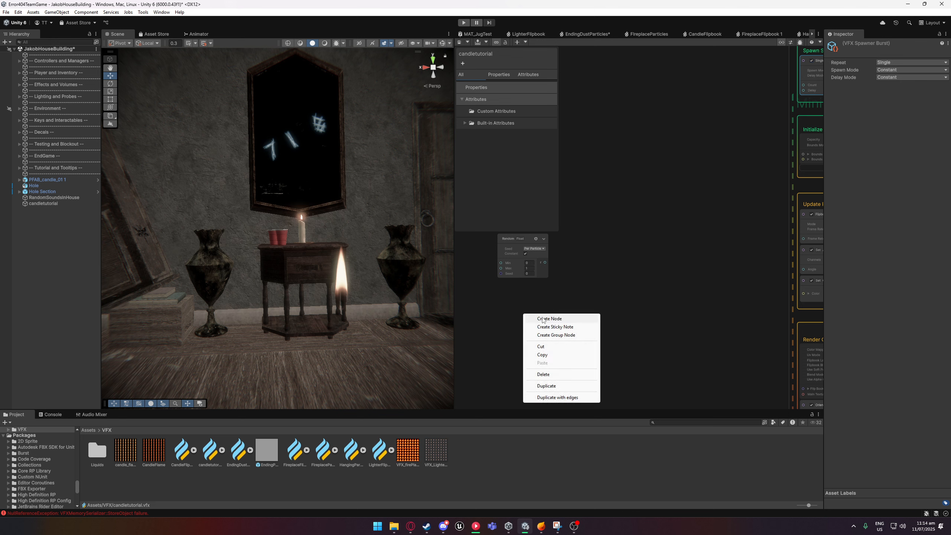
click(543, 318)
text(tim)
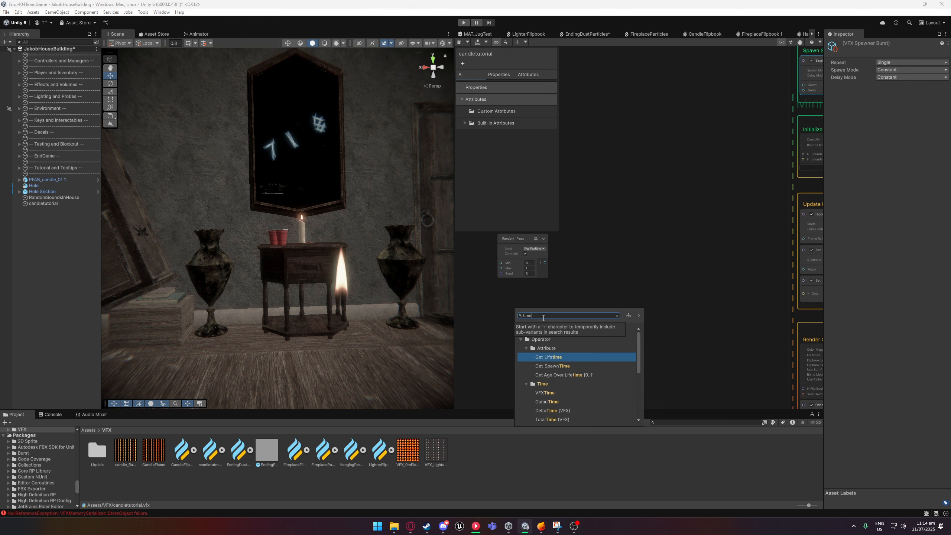
text(e)
key(BackSpace)
key(BackSpace)
key(BackSpace)
key(BackSpace)
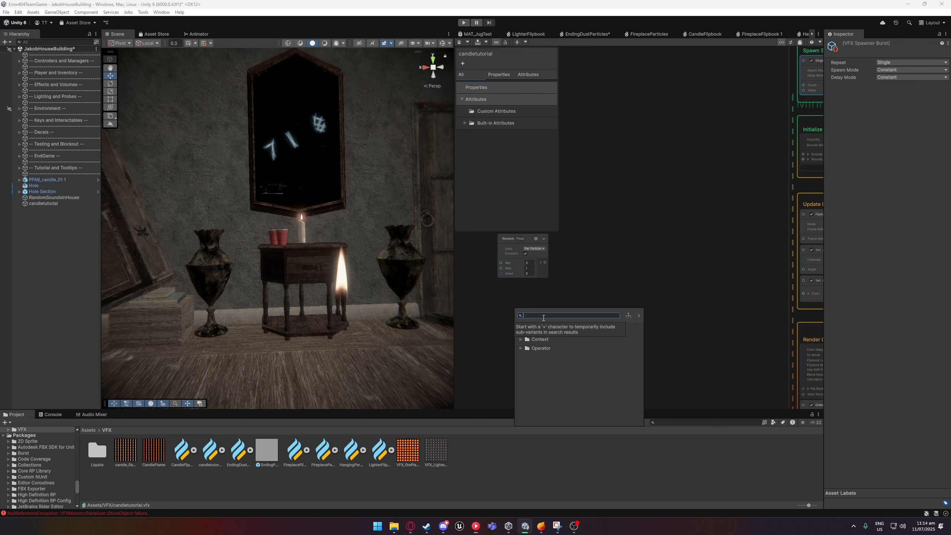
text(vf)
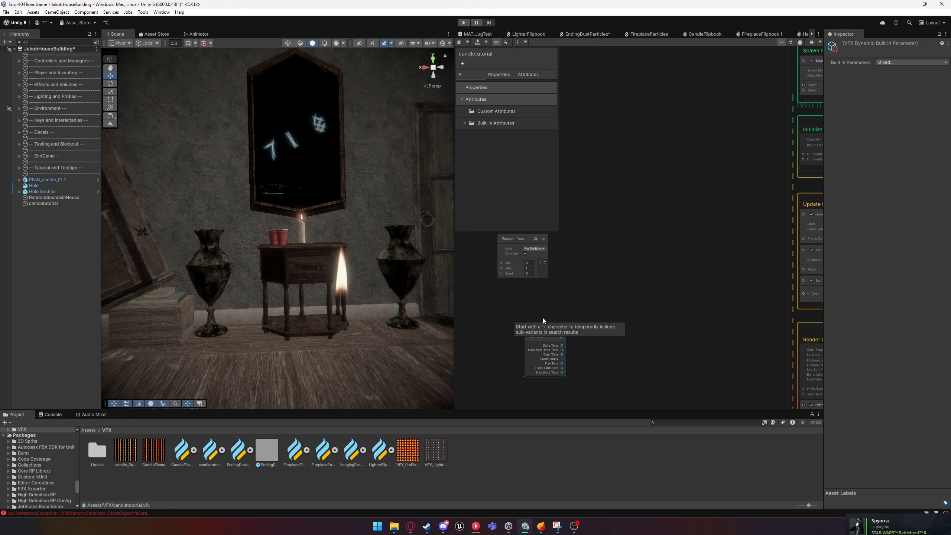
key(Return)
drag(542, 337, 517, 299)
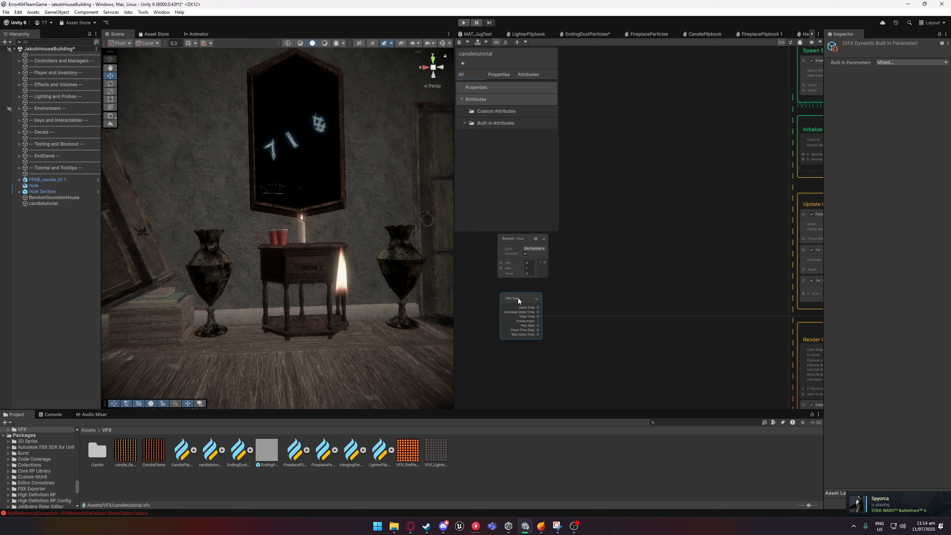
Create an Add operator and connect the Random output and VFX Time's Total Time to its two inputs
middle_drag(644, 284, 620, 294)
click(550, 294)
right_click(556, 297)
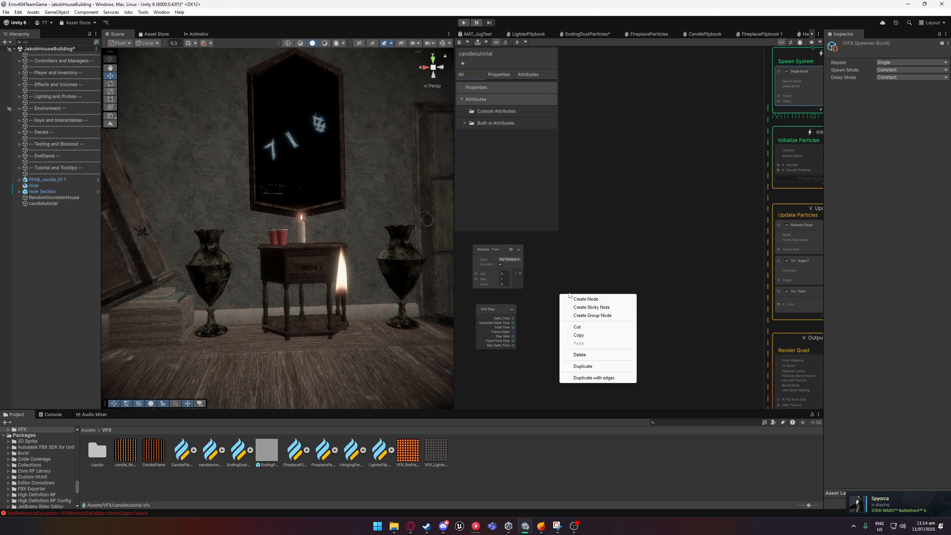
click(572, 299)
text(add)
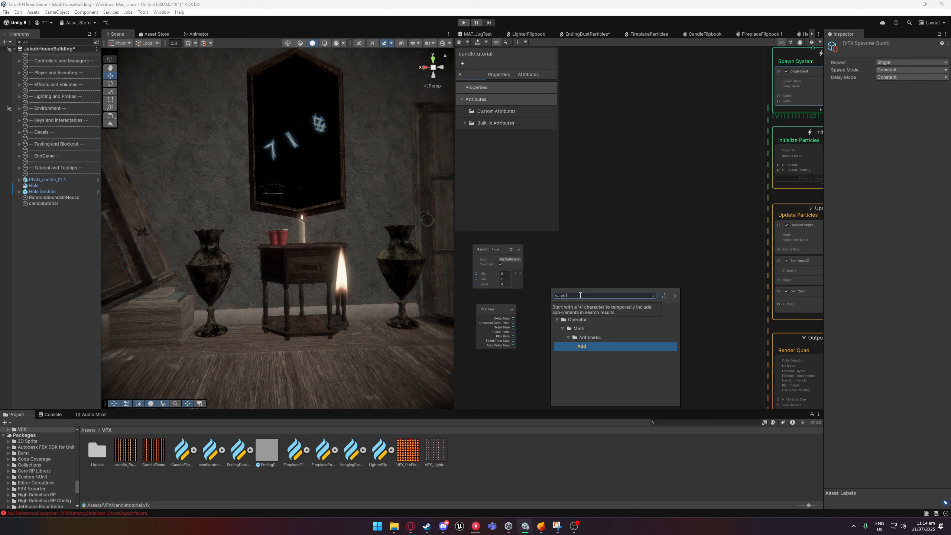
key(Return)
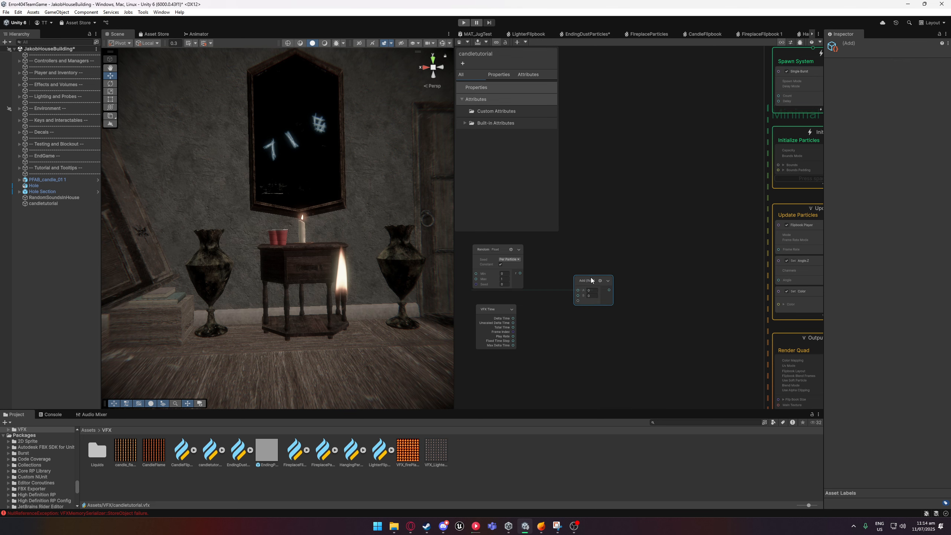
drag(520, 273, 513, 328)
scroll(549, 292, down, 2)
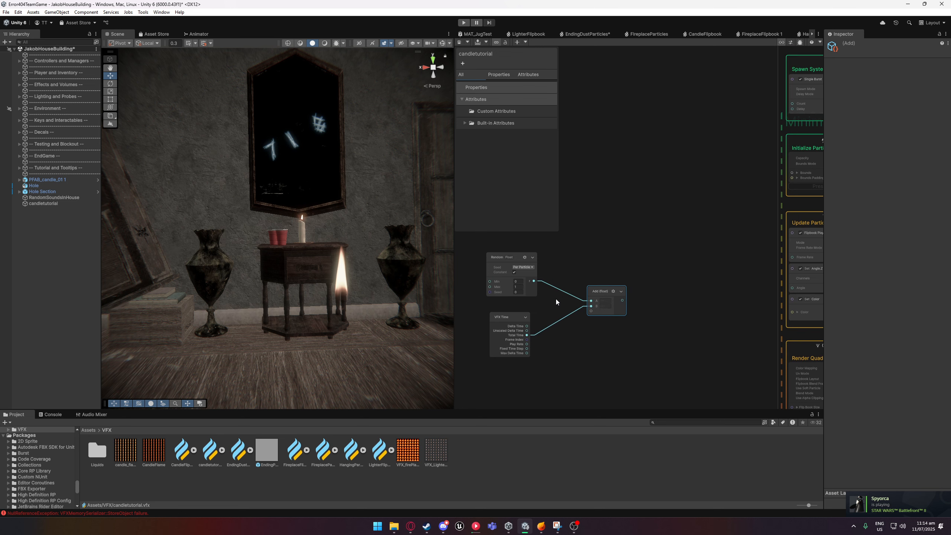
Create a Perlin Noise operator fed by the Add output and set its dimensions to One
drag(471, 258, 537, 311)
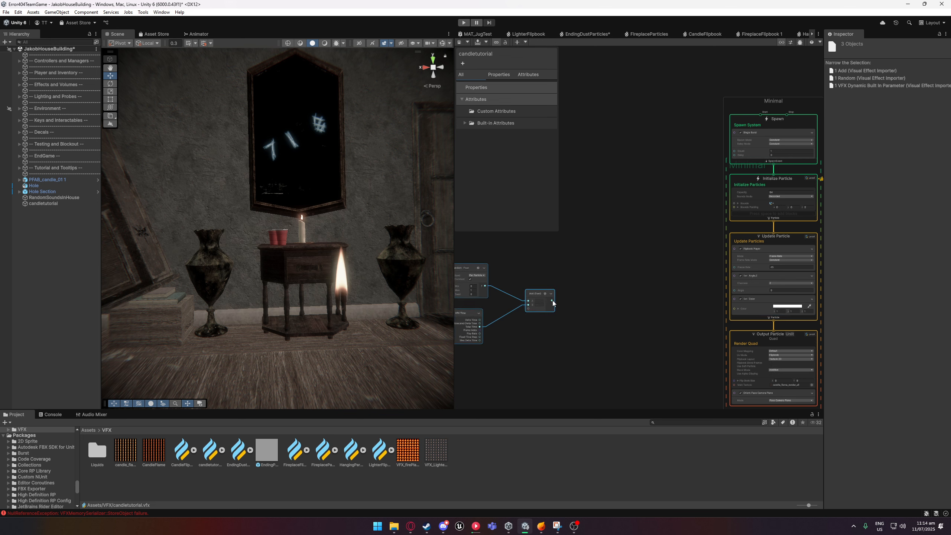
drag(580, 301, 583, 302)
text(no)
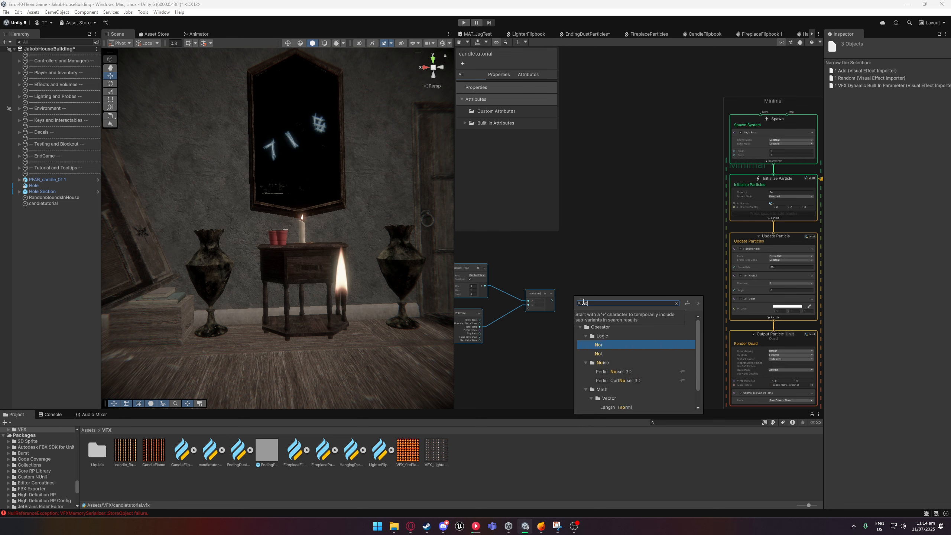
text(i)
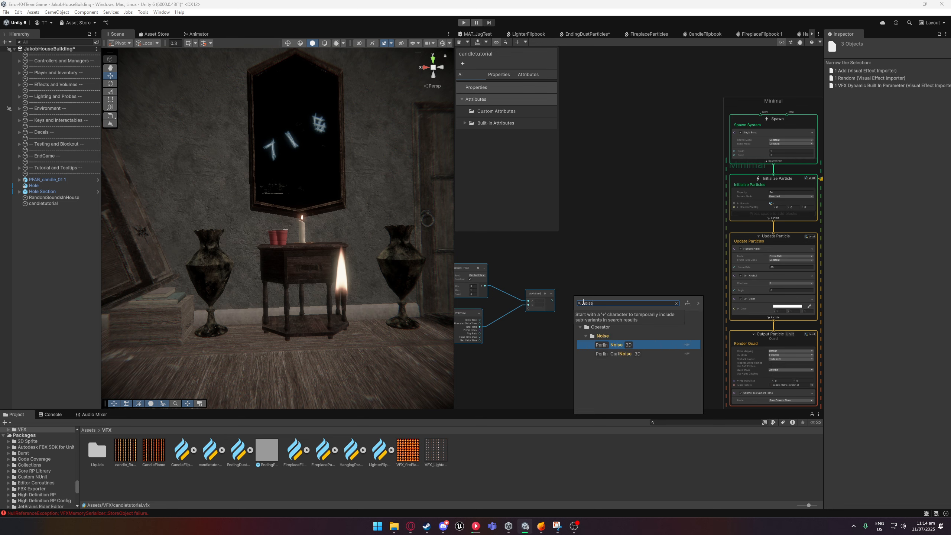
text(se)
key(Return)
scroll(628, 285, up, 3)
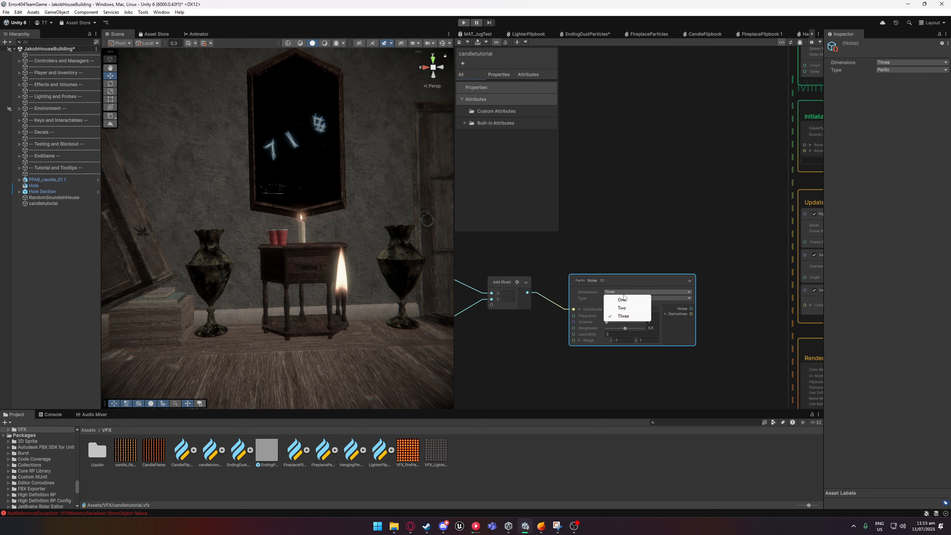
click(622, 299)
Move the Random, VFX Time, Add and Noise nodes together farther away from the particle contexts
scroll(569, 302, down, 4)
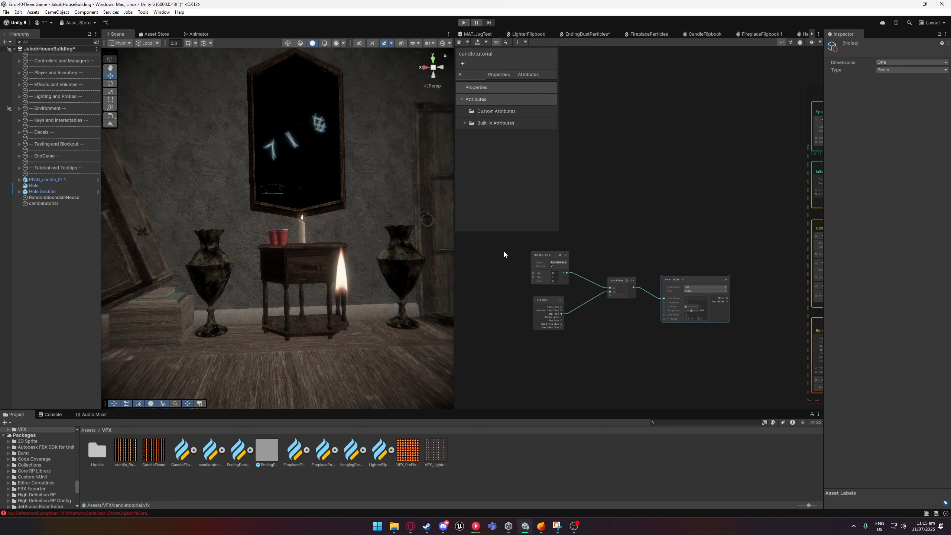
drag(504, 255, 605, 281)
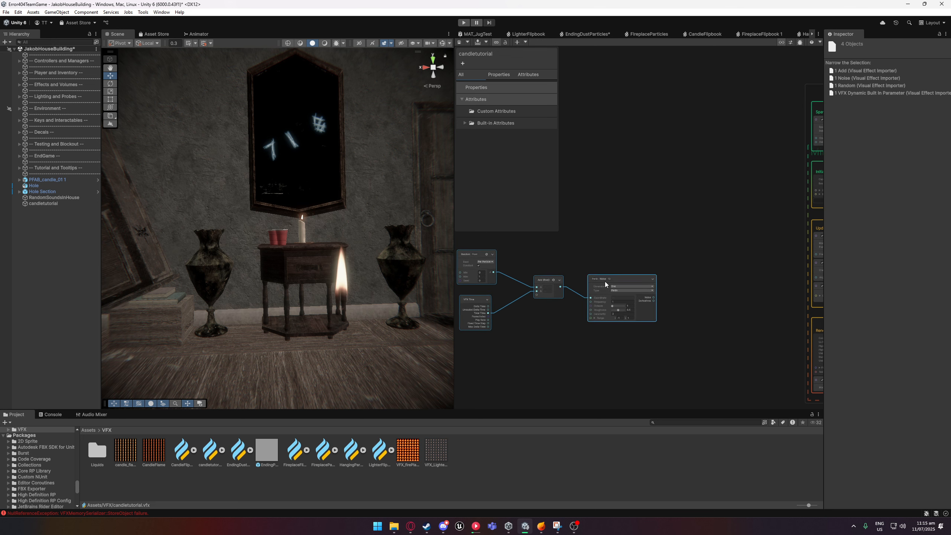
click(671, 311)
Set the Noise node's type to Value and move the node closer to the Add node
scroll(634, 292, up, 3)
click(620, 290)
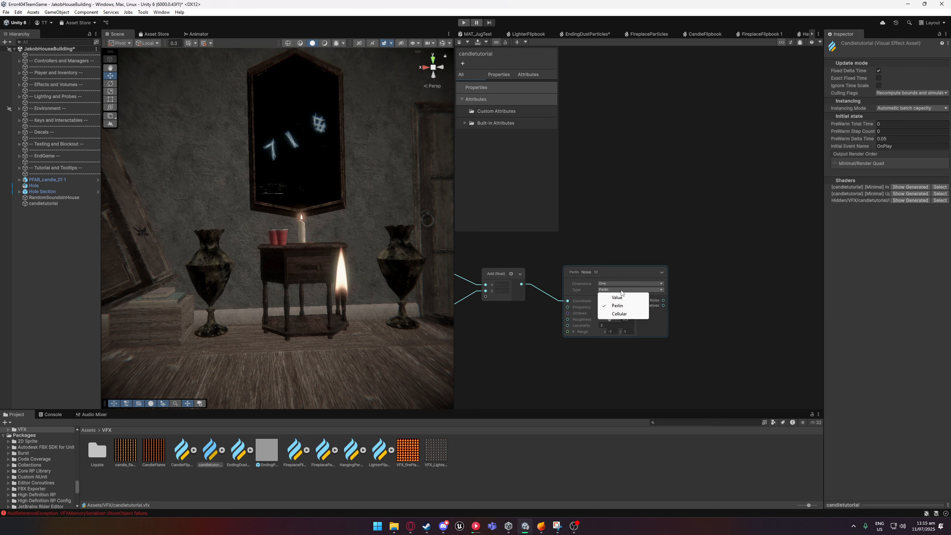
click(617, 298)
scroll(553, 328, down, 3)
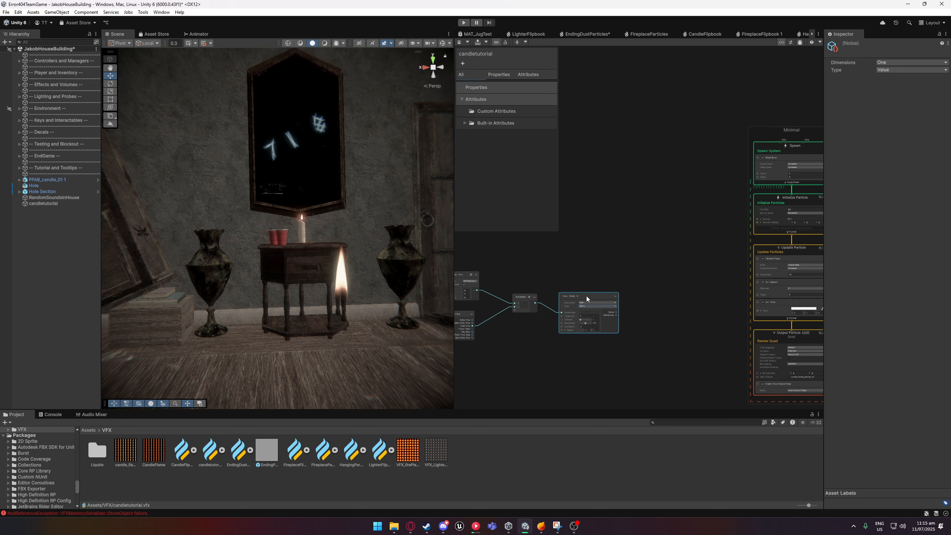
drag(586, 296, 575, 296)
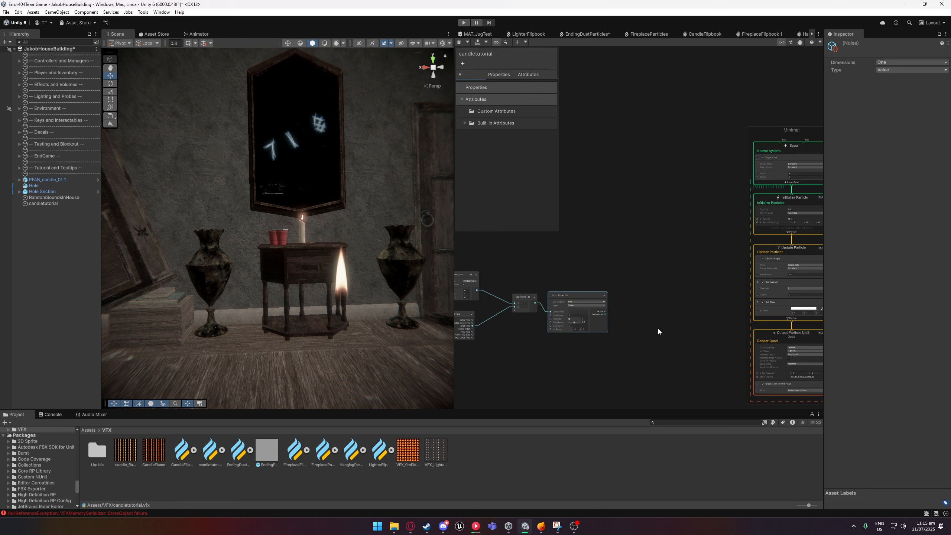
scroll(591, 280, up, 3)
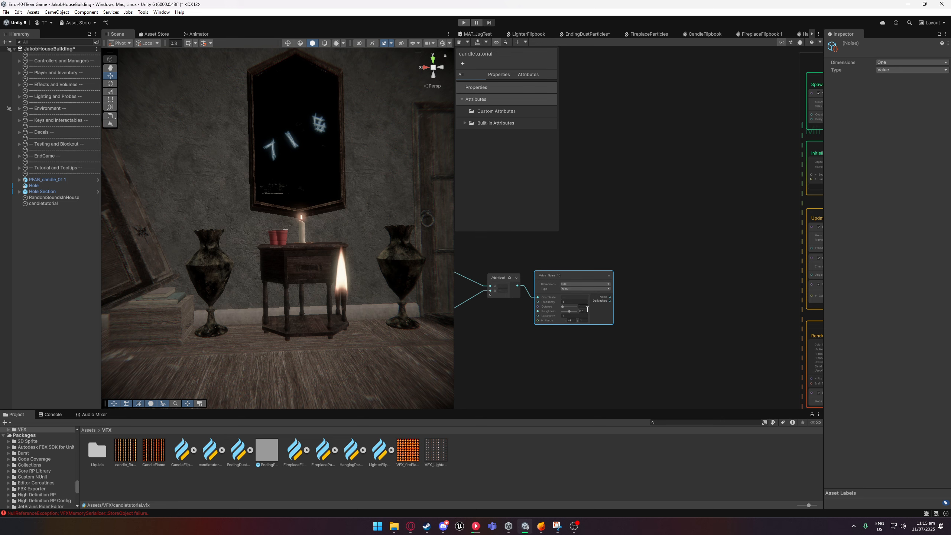
middle_drag(636, 309, 571, 311)
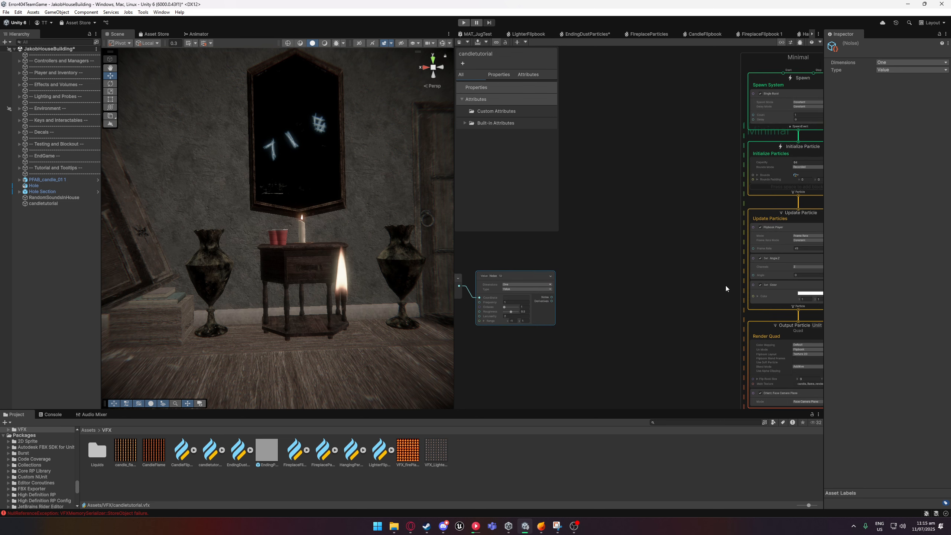
Create a Multiply operator from the Noise output and connect its result to the Set Color block's Color input in Update Particle
middle_drag(725, 288, 686, 289)
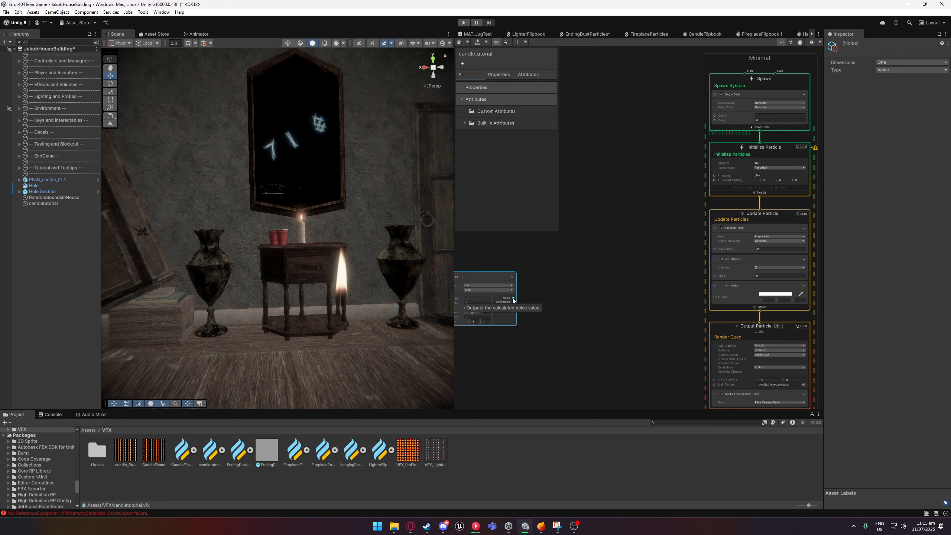
drag(513, 299, 605, 300)
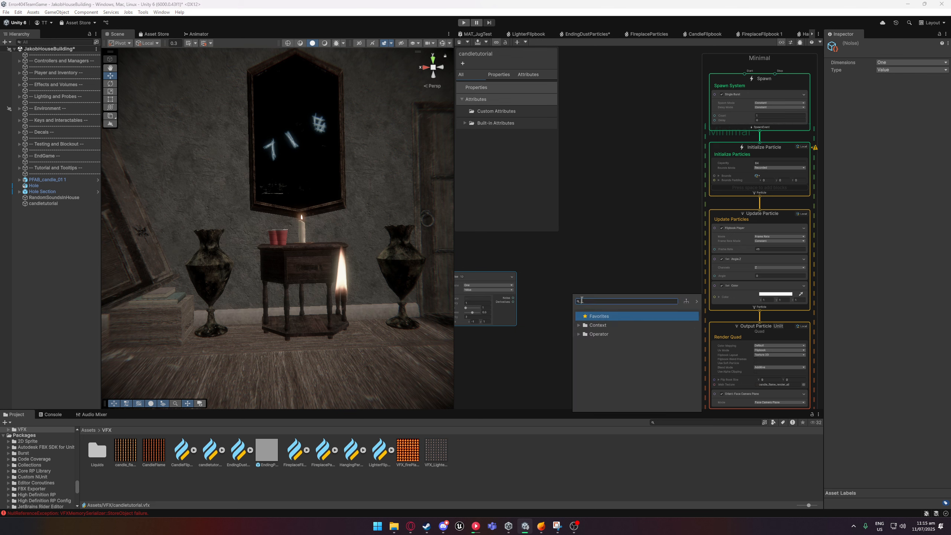
text(mul)
key(Return)
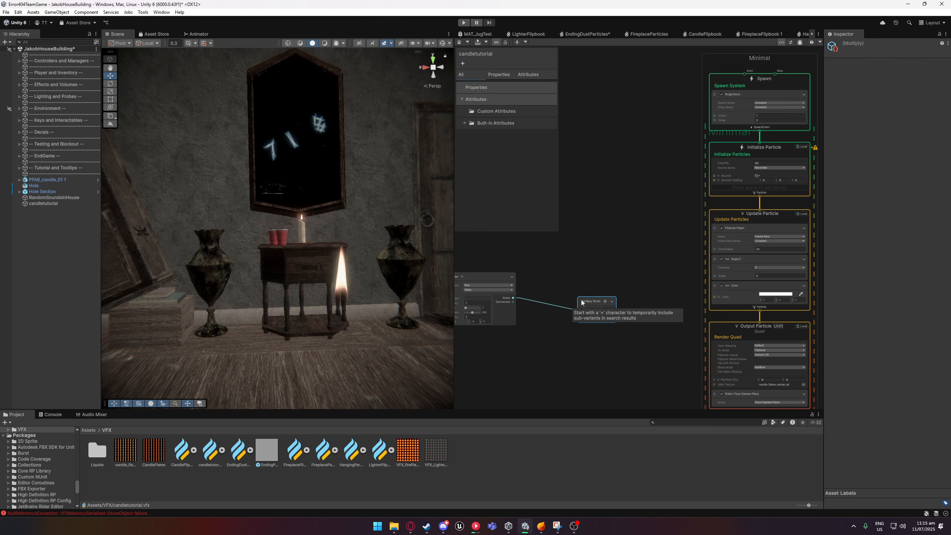
drag(616, 309, 710, 298)
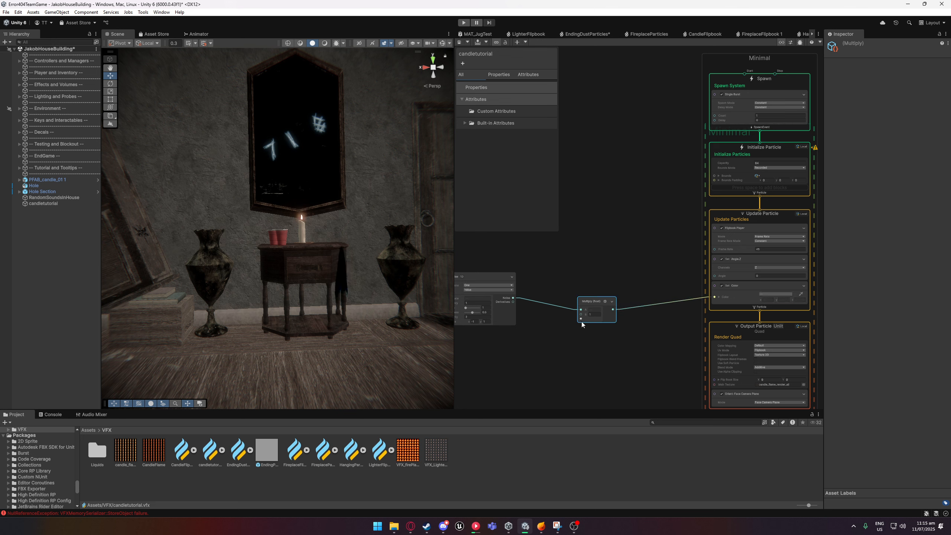
click(594, 345)
Set the minimum of the Noise node's range to 0
scroll(679, 319, up, 2)
middle_drag(557, 327, 651, 316)
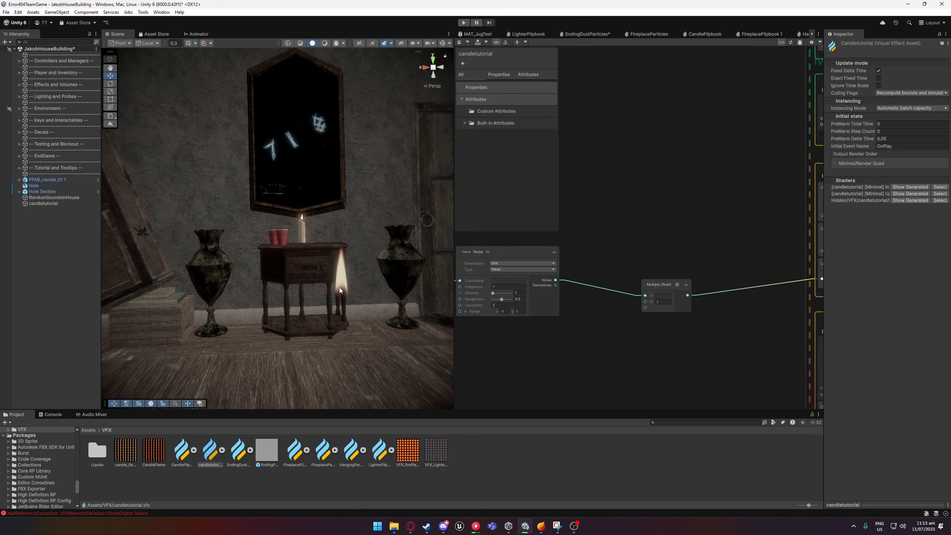
click(502, 287)
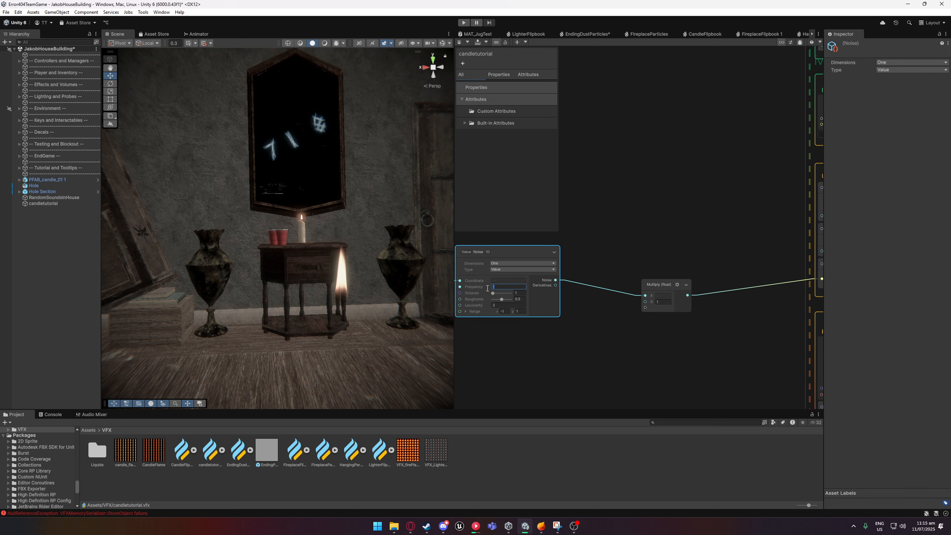
click(504, 312)
text(0)
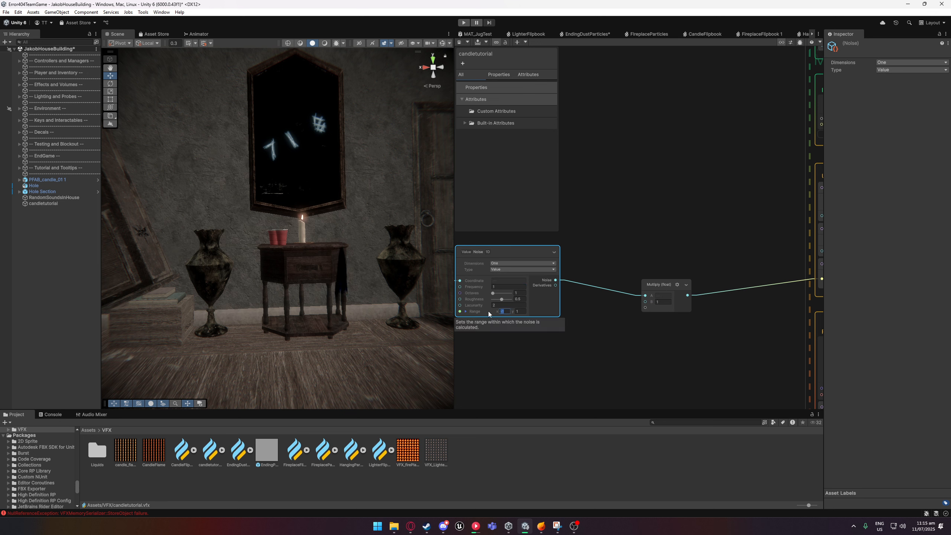
click(511, 327)
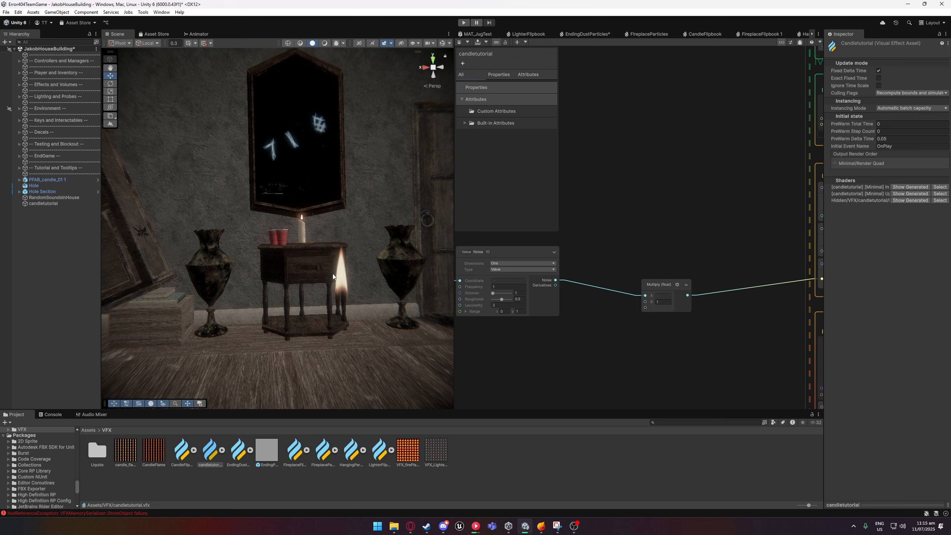
Adjust the minimum of the Noise node's range and set its maximum to 20
click(502, 311)
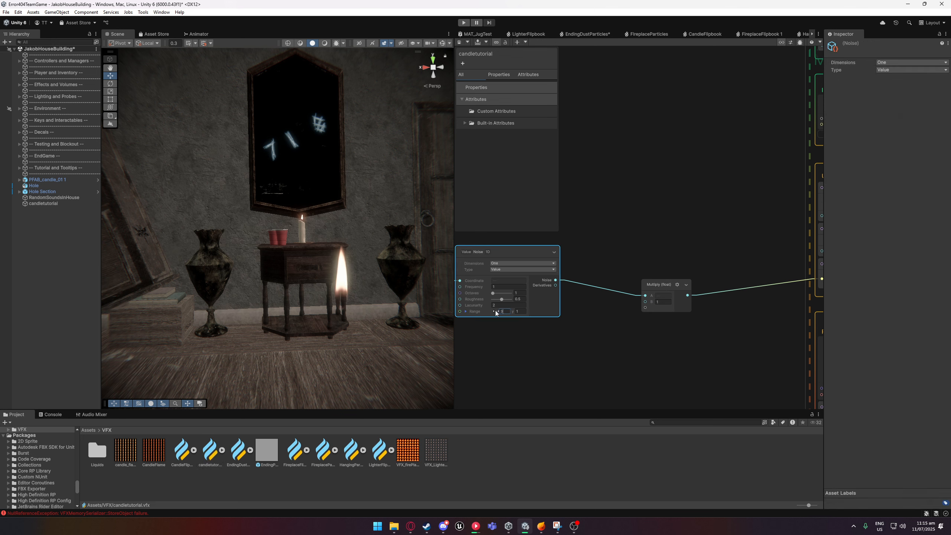
drag(494, 311, 499, 310)
key(Tab)
text(20)
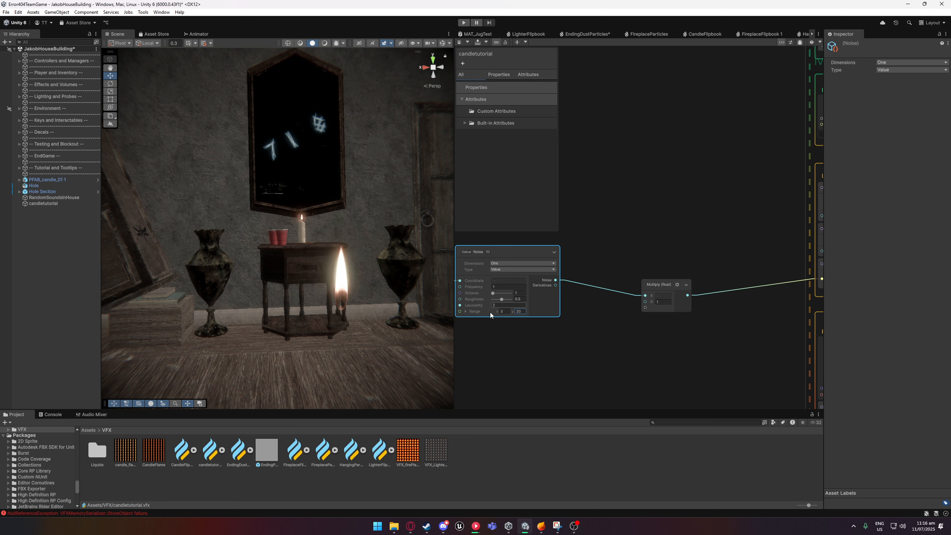
Set the Multiply node's B value to 3
middle_drag(578, 319, 563, 320)
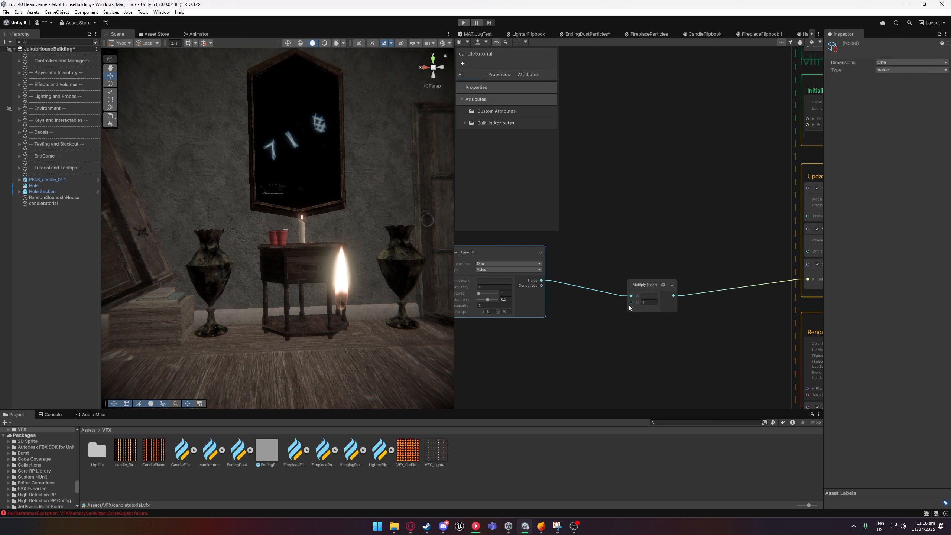
click(645, 302)
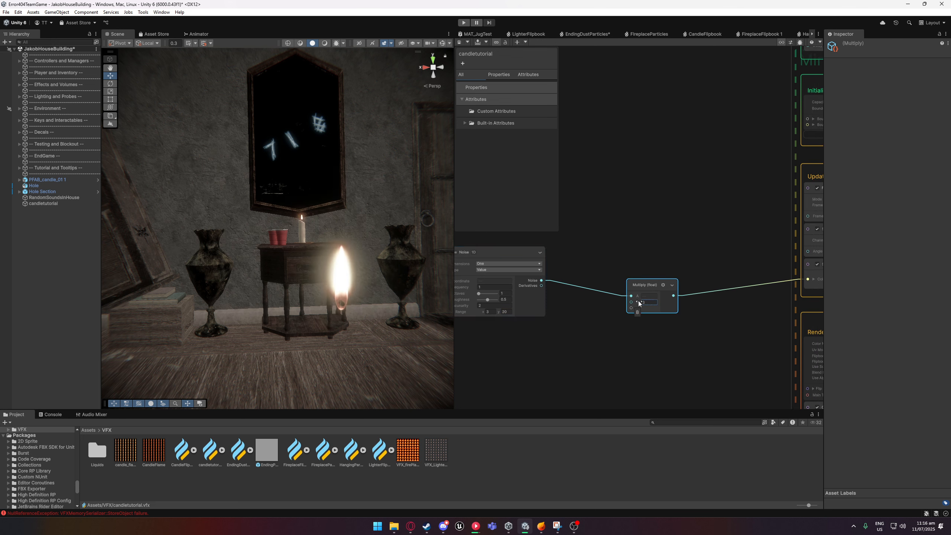
text(3)
Set the Noise node's range to a minimum of 1 and a maximum of 10
right_drag(365, 281, 331, 323)
key(a)
key(d)
click(483, 312)
key(s)
key(w)
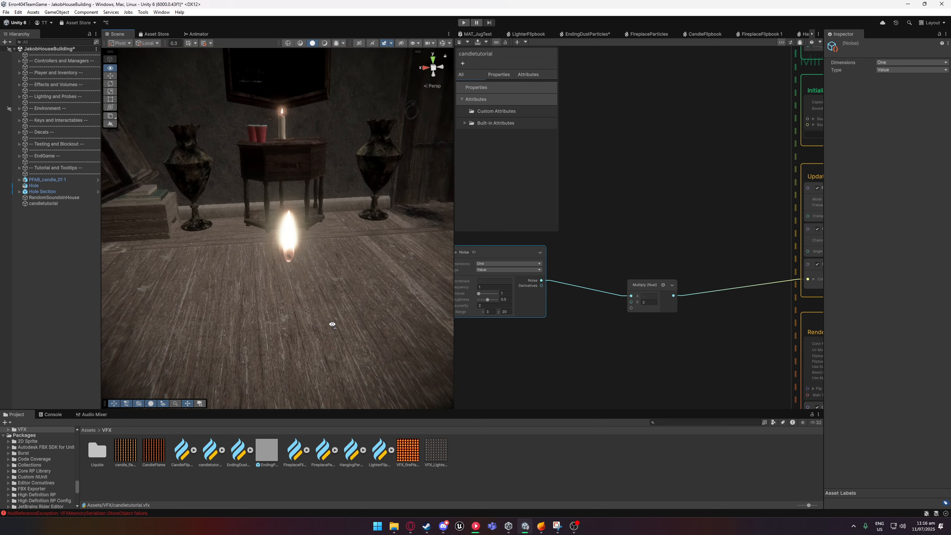
drag(490, 310, 503, 312)
text(110)
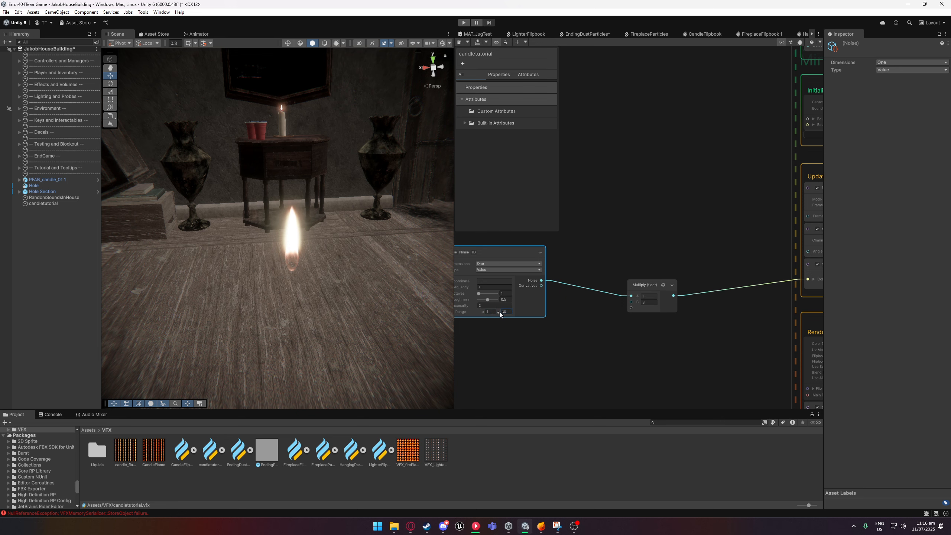
Set the Noise node's frequency to 2
right_drag(325, 259, 320, 224)
click(467, 289)
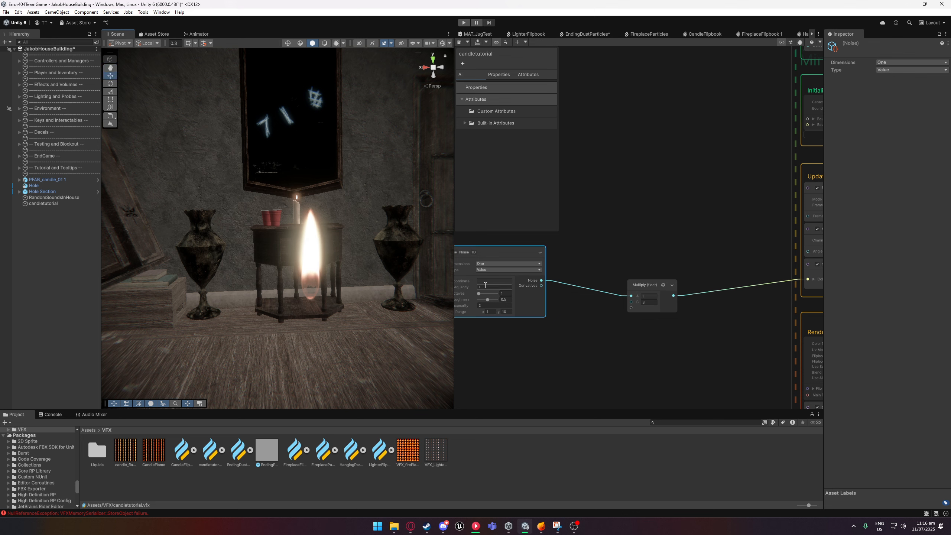
text(2)
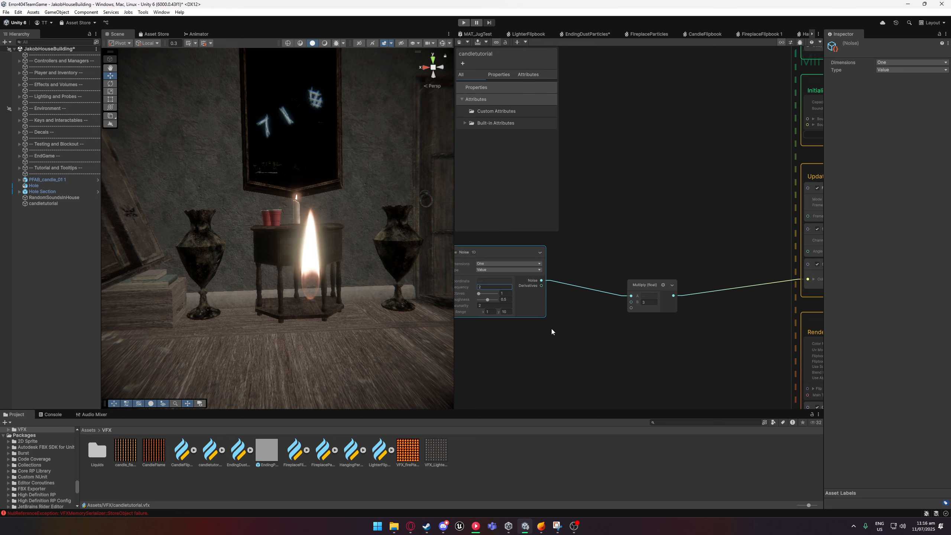
right_click(623, 342)
click(584, 327)
Try driving the Set Angle block with the same Multiply output and remove that connection
middle_drag(584, 328, 656, 348)
scroll(656, 348, down, 2)
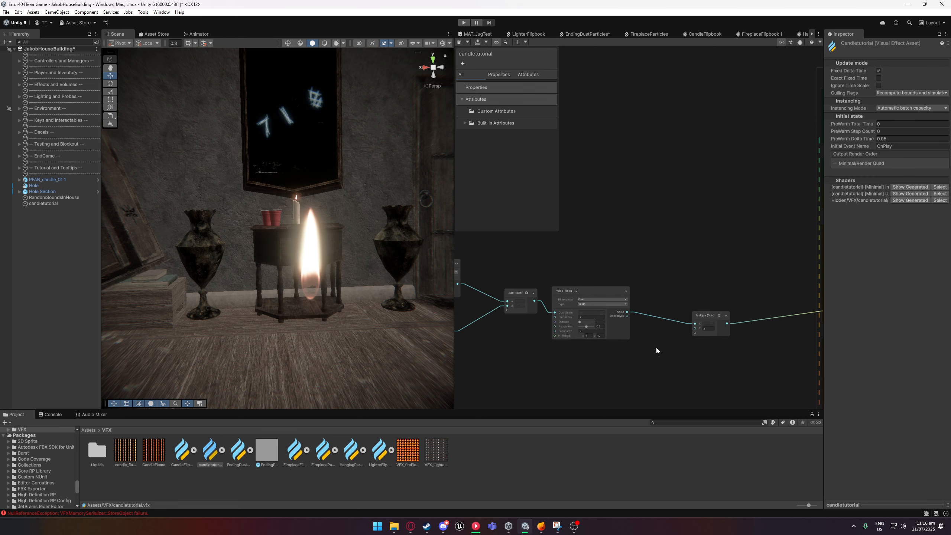
middle_drag(703, 323, 601, 339)
drag(620, 340, 723, 307)
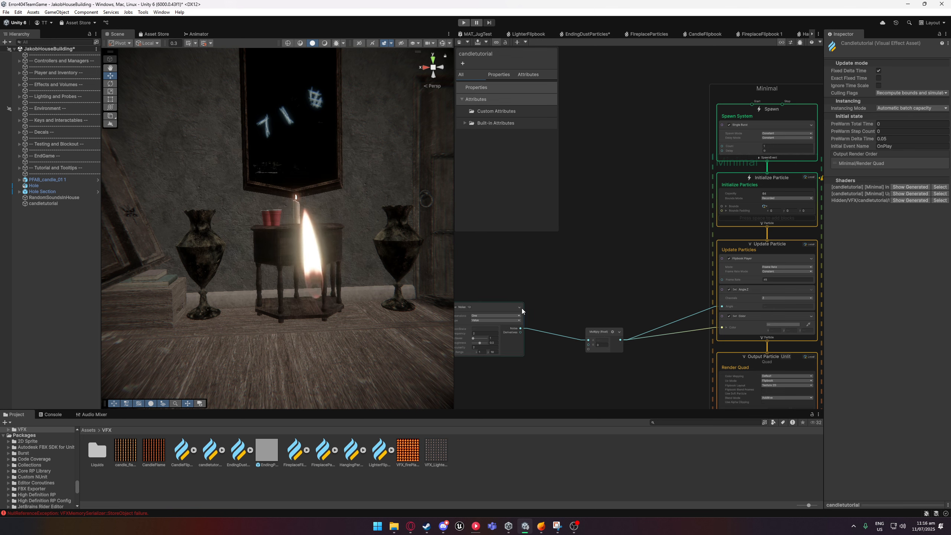
click(688, 316)
key(Delete)
Duplicate the Noise and Multiply nodes, place the copies above the originals, and connect the Add output to the copied Noise's Coordinate
middle_drag(544, 297, 583, 301)
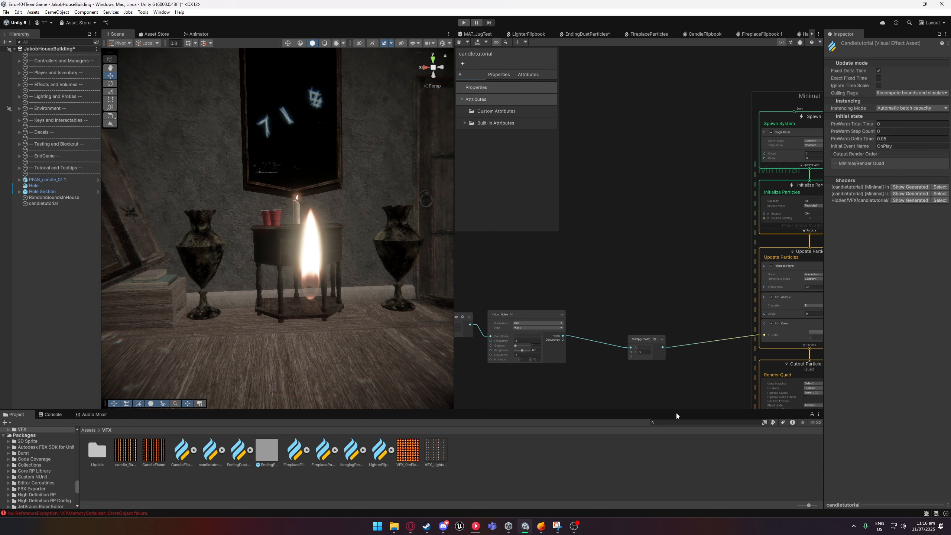
drag(673, 398, 514, 298)
key(ctrl+d)
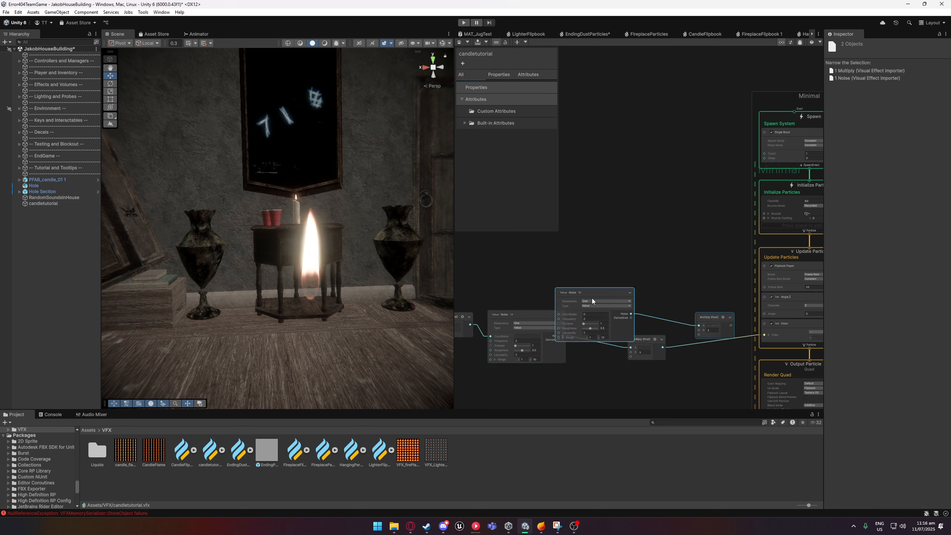
drag(592, 299, 524, 250)
drag(473, 324, 545, 272)
click(507, 336)
Connect the duplicated Multiply node's output to the Angle input of the Set Angle block in Update Particle
middle_drag(640, 300, 568, 305)
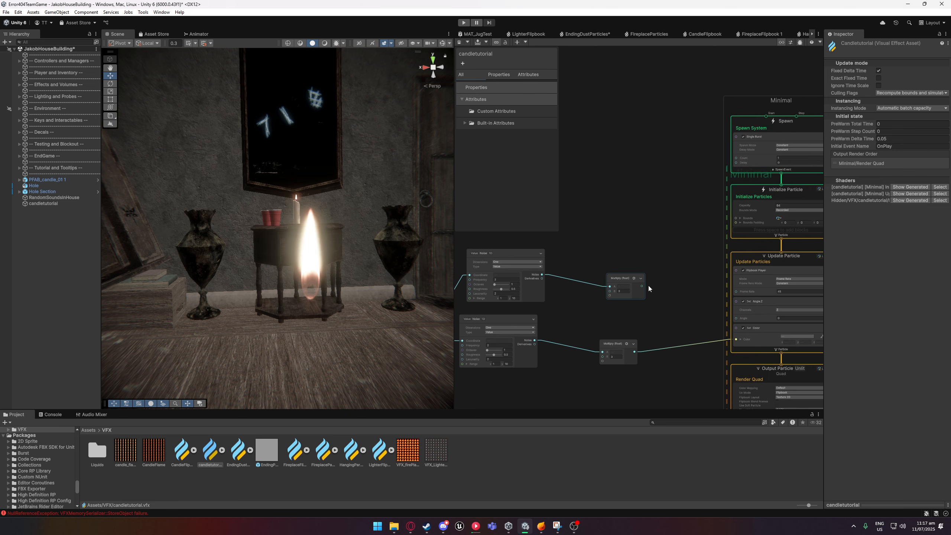
middle_drag(648, 285, 606, 287)
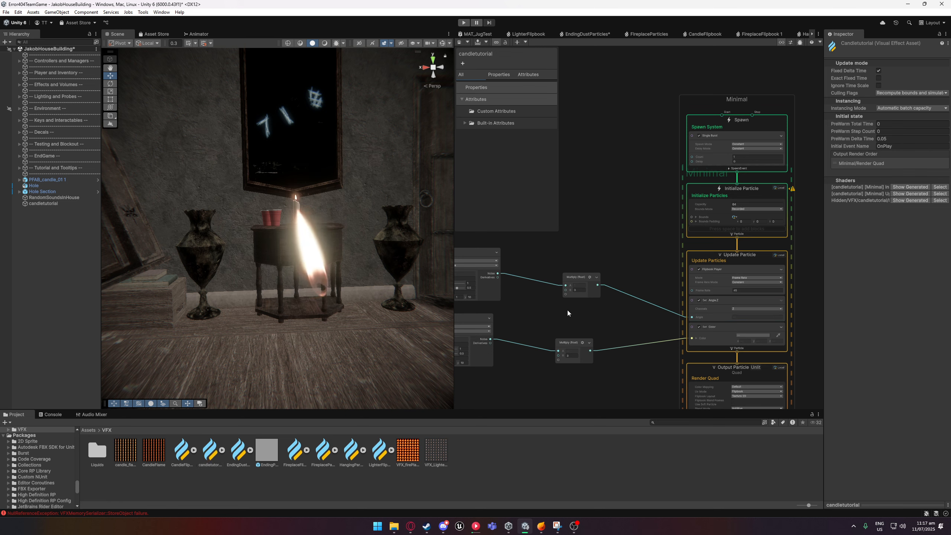
middle_drag(567, 313, 638, 304)
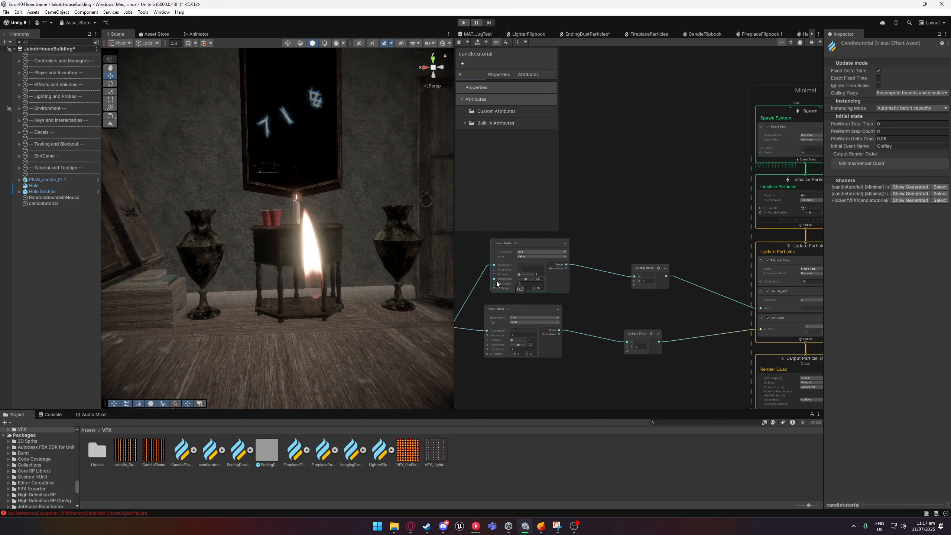
Add a Set Pivot block to the Initialize Particle context
middle_drag(685, 241, 566, 246)
click(677, 223)
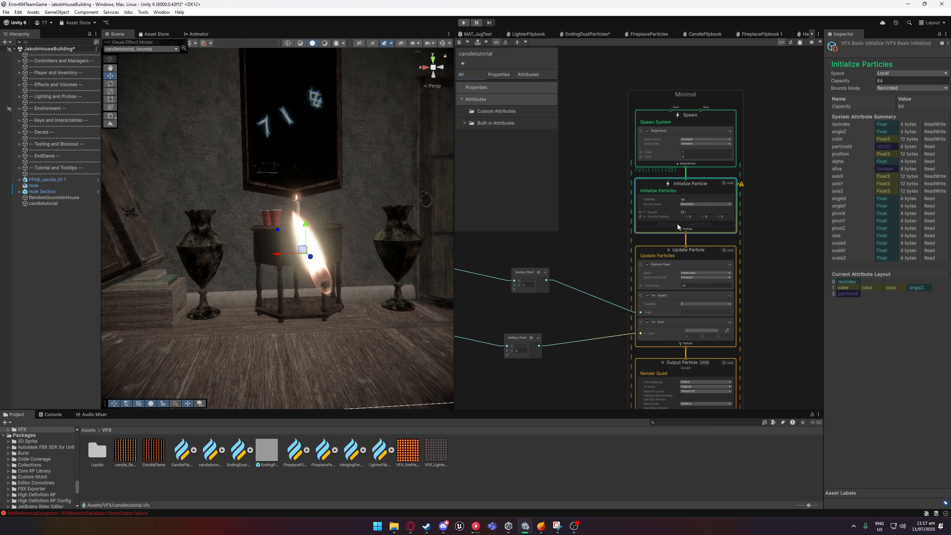
key(space)
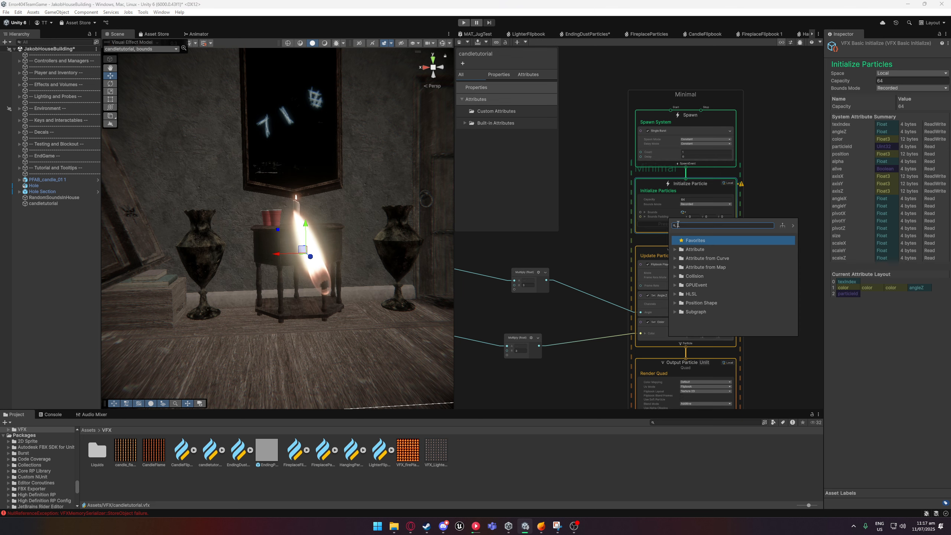
text(set pi)
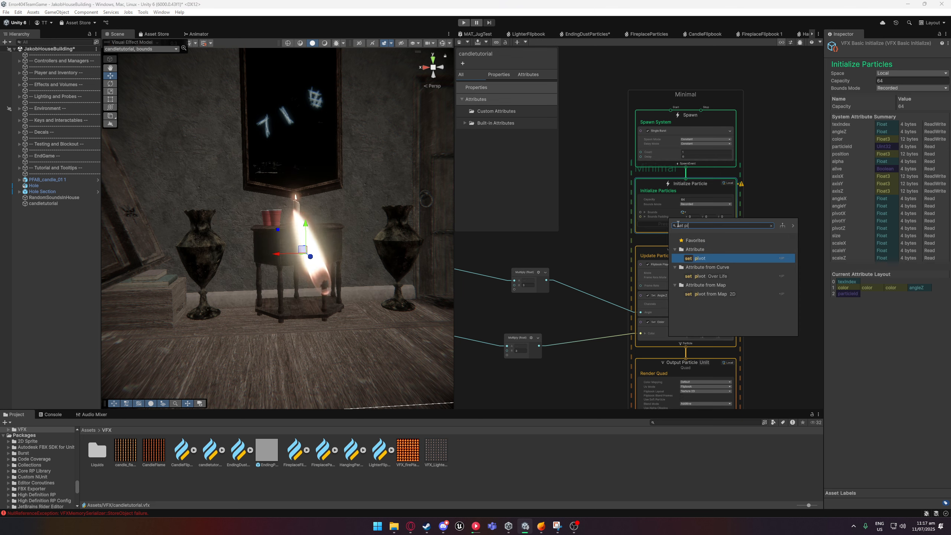
key(Return)
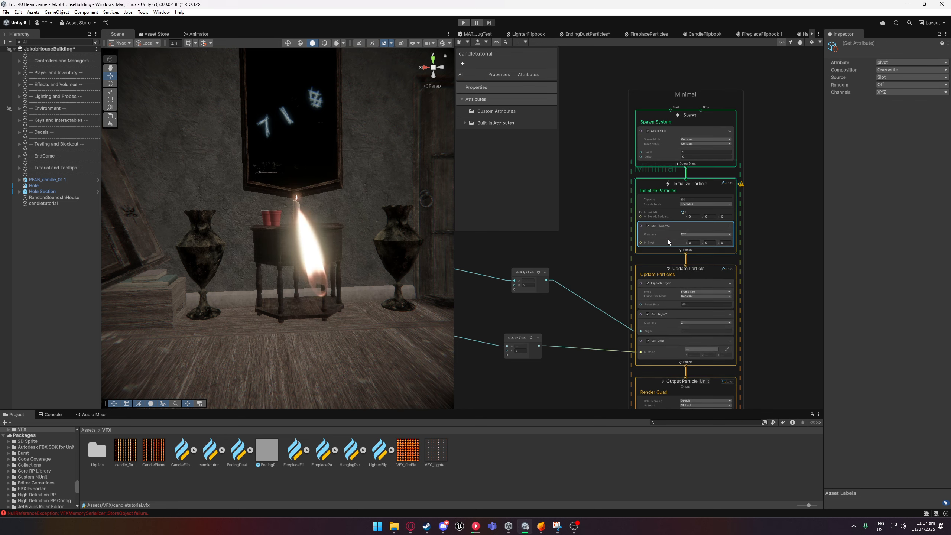
Set the Y value of the Set Pivot block to -0.5
click(708, 242)
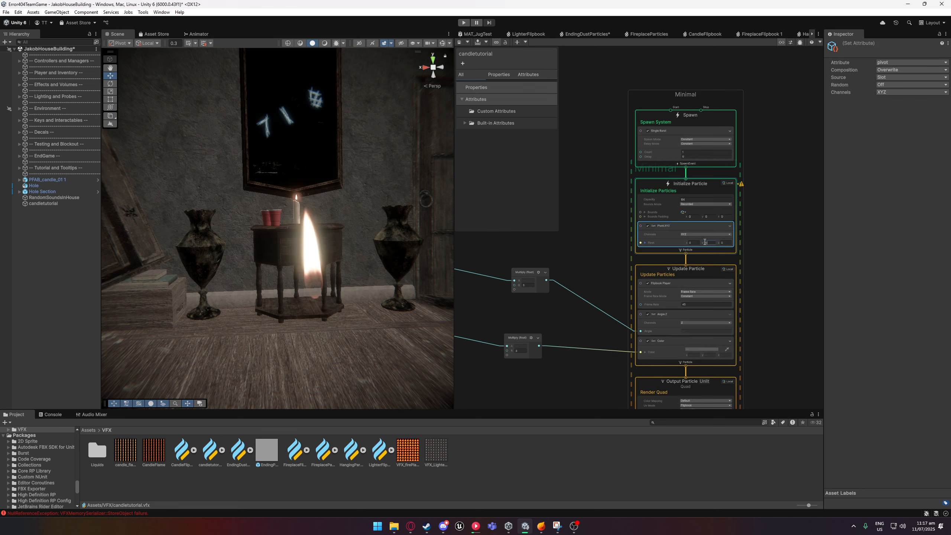
text(.5)
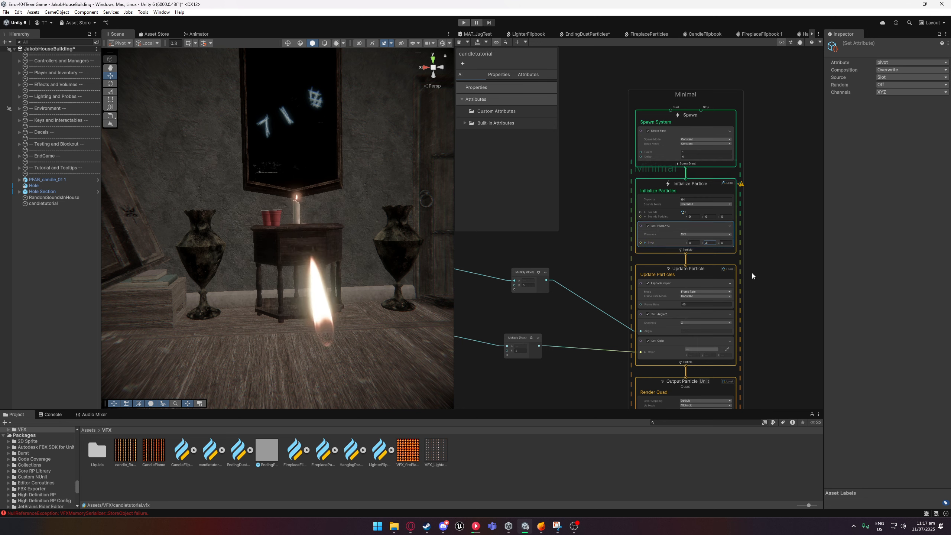
key(BackSpace)
key(BackSpace)
text(-)
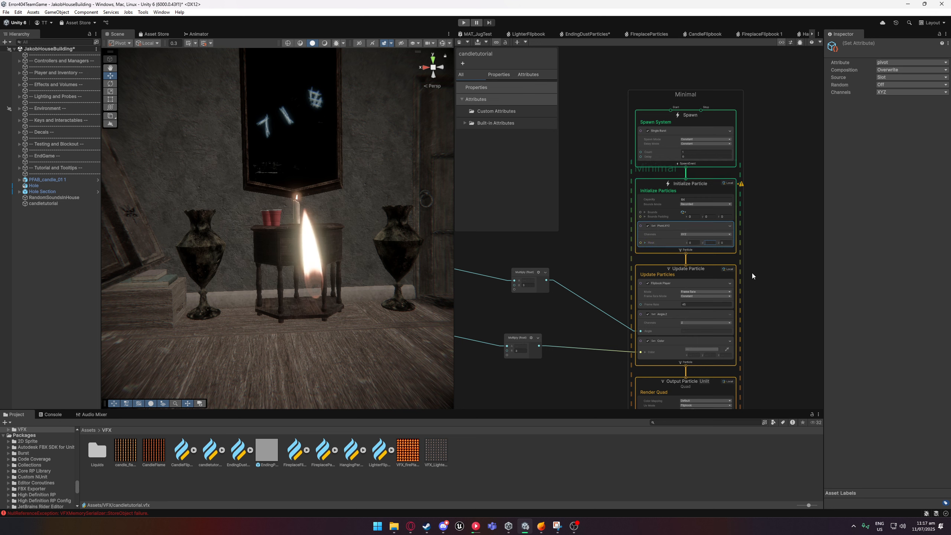
text(0.5)
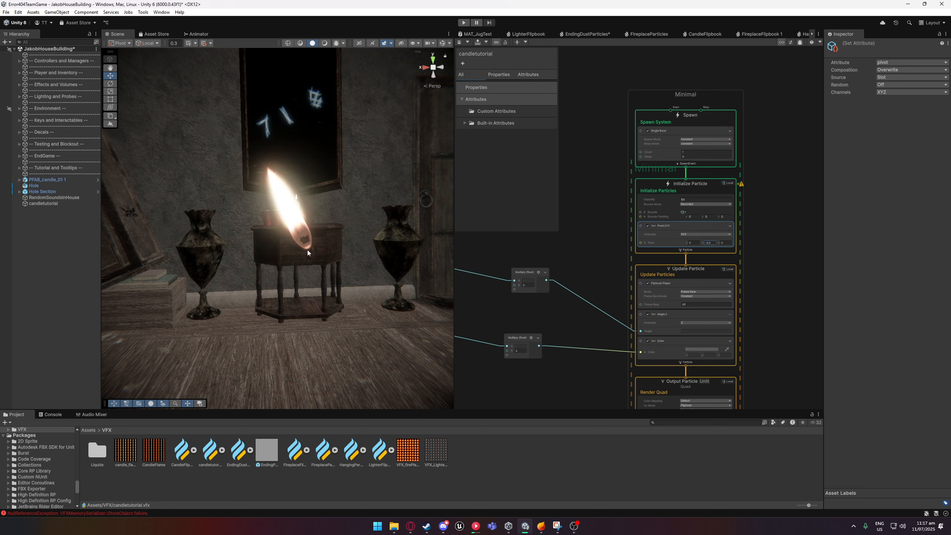
Set the frequency of the duplicated Noise node that drives the angle to 0.7
mouse_move(532, 242)
middle_down()
mouse_move(607, 247)
mouse_move(590, 242)
middle_up()
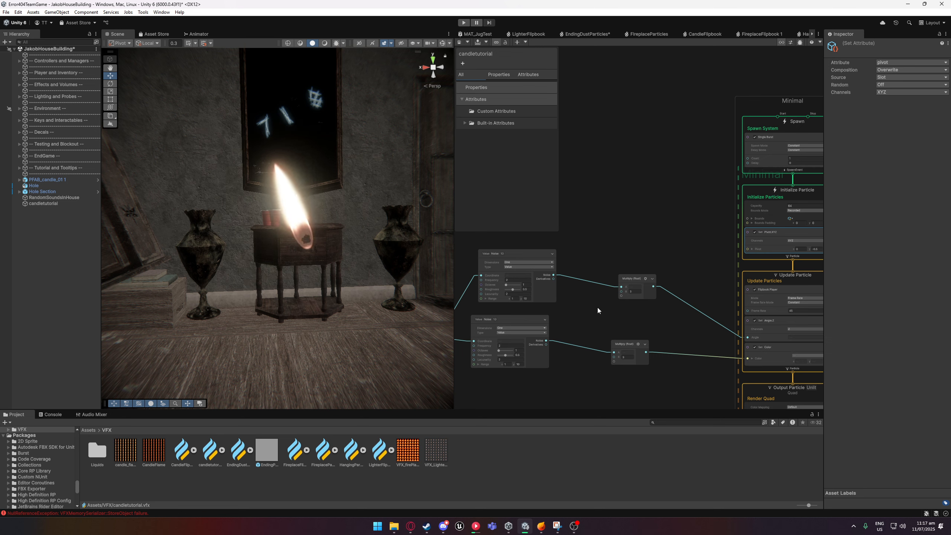
scroll(561, 302, up, 3)
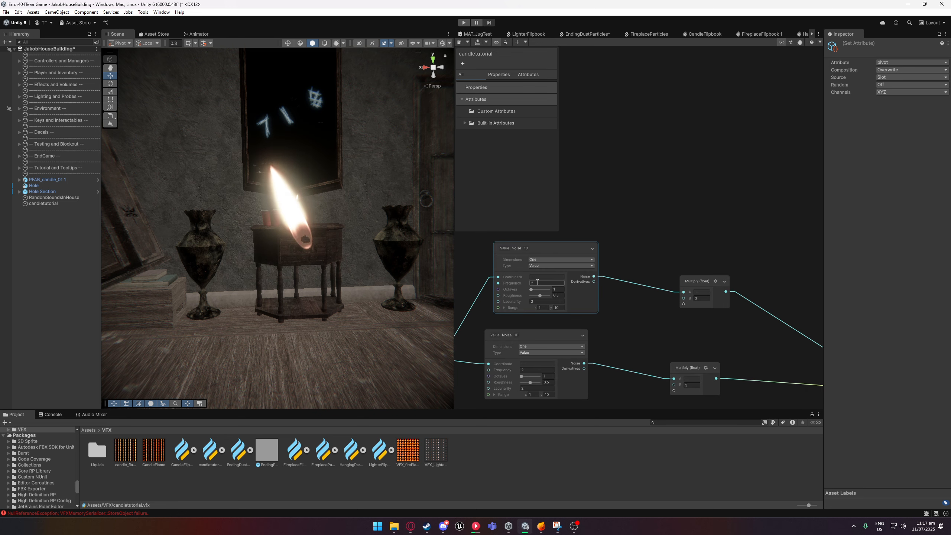
click(522, 283)
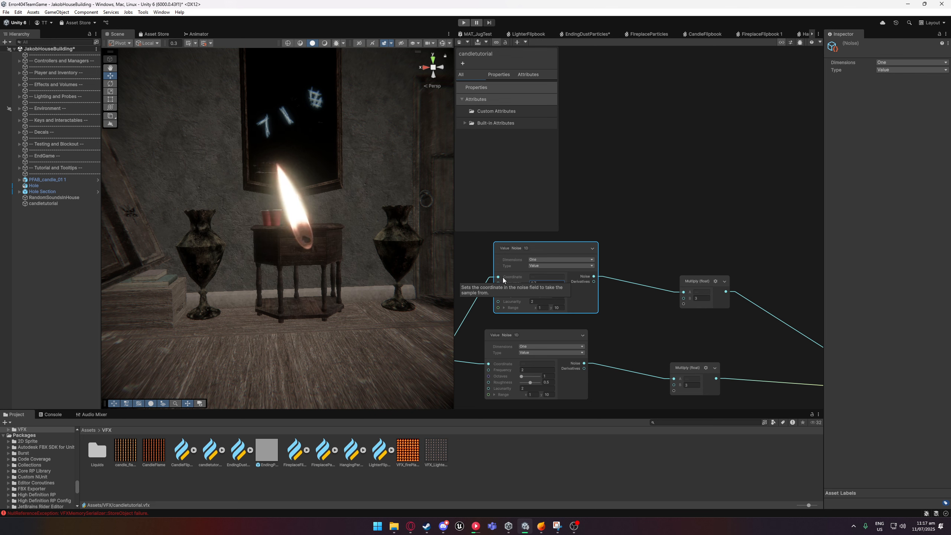
text(0.7)
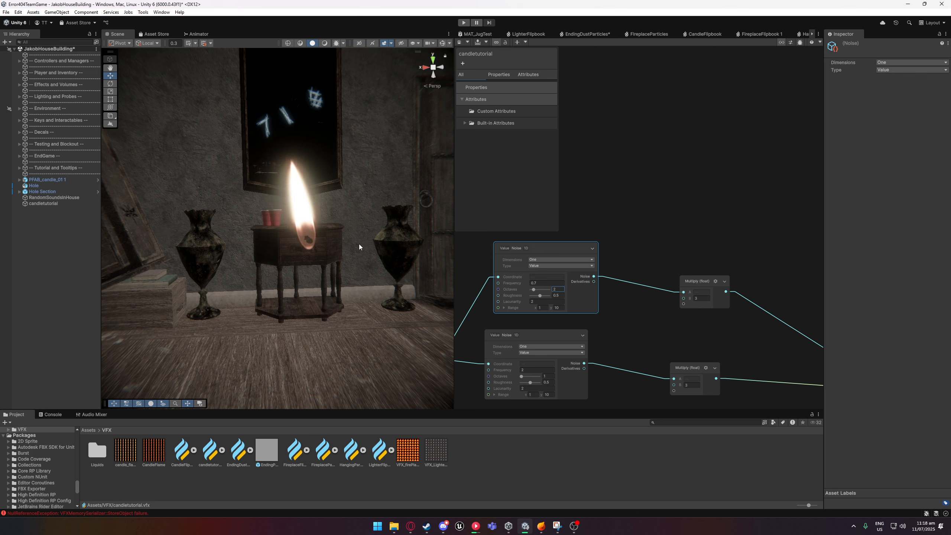
Set the range of the Noise node that drives the angle to -1 through 1
drag(546, 307, 534, 307)
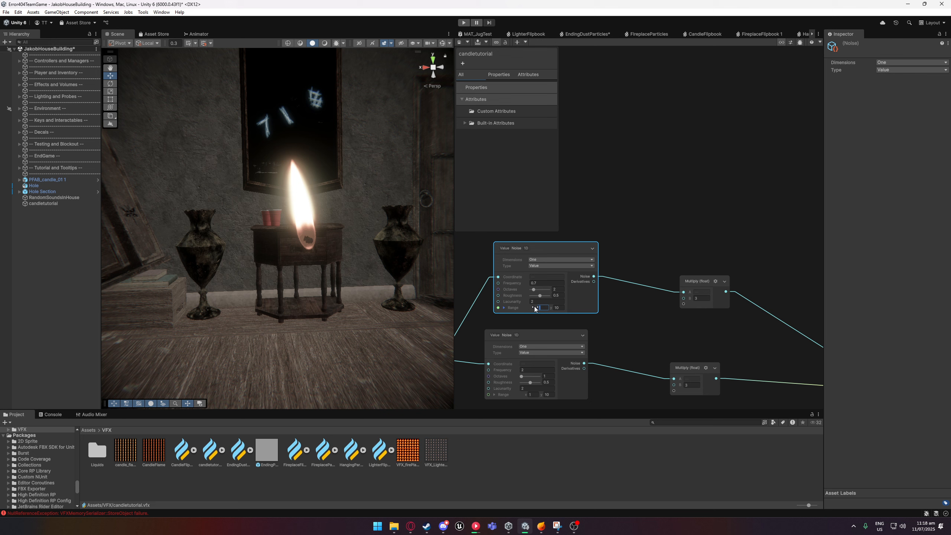
text(-1)
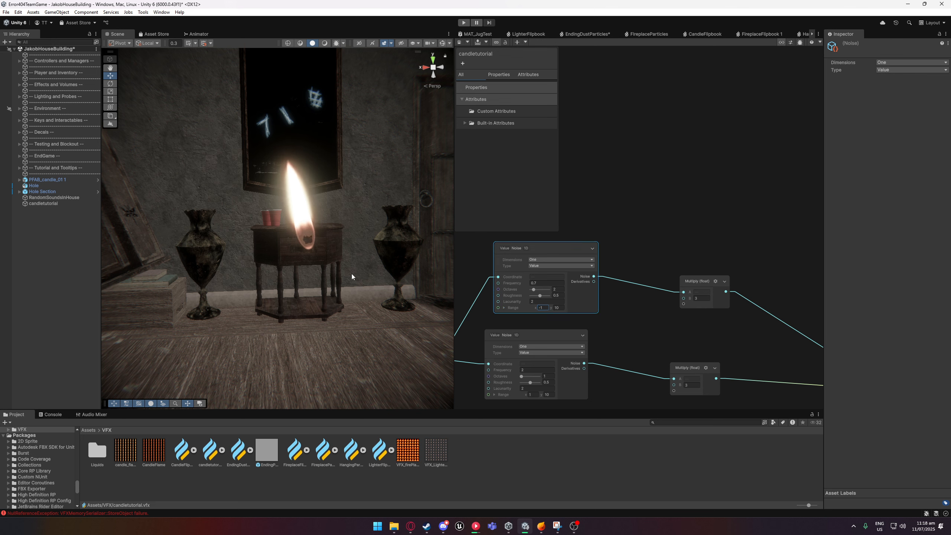
click(554, 307)
text(2)
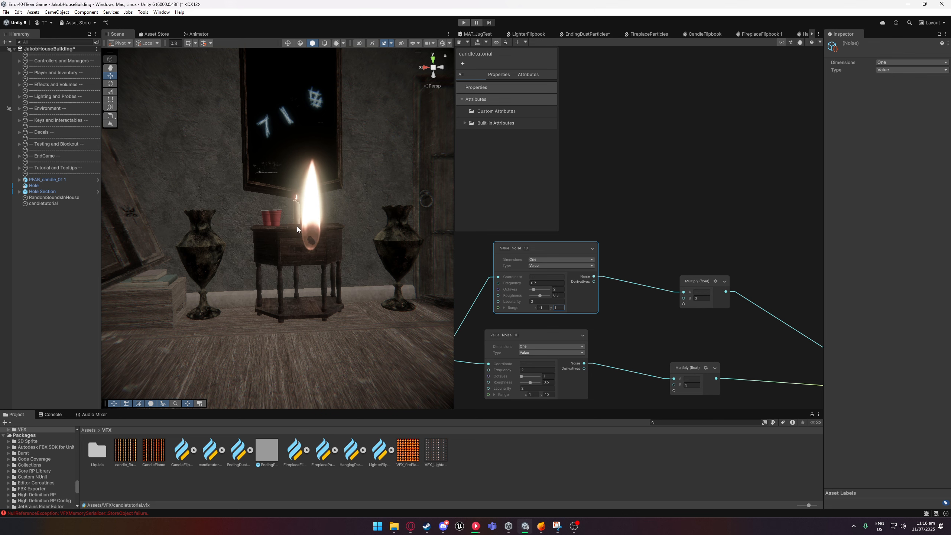
click(693, 298)
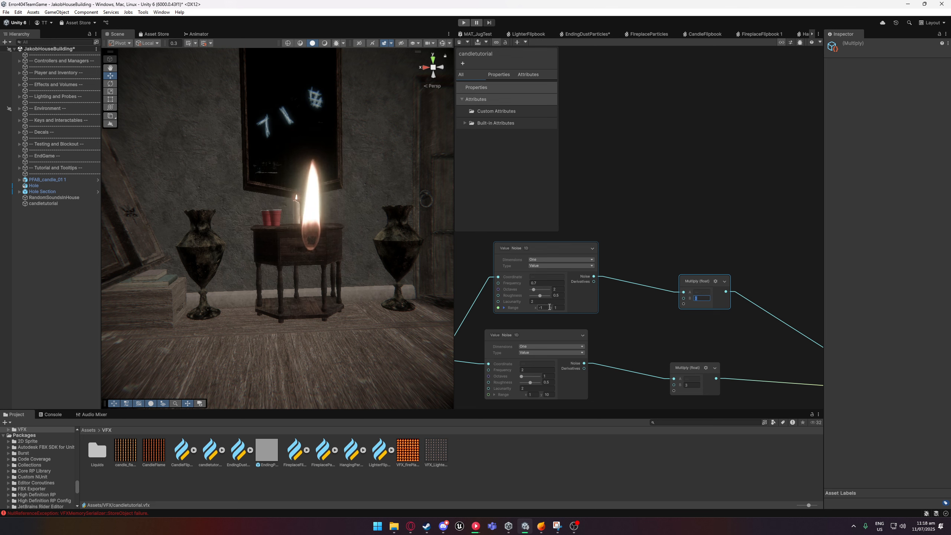
middle_drag(663, 322, 647, 291)
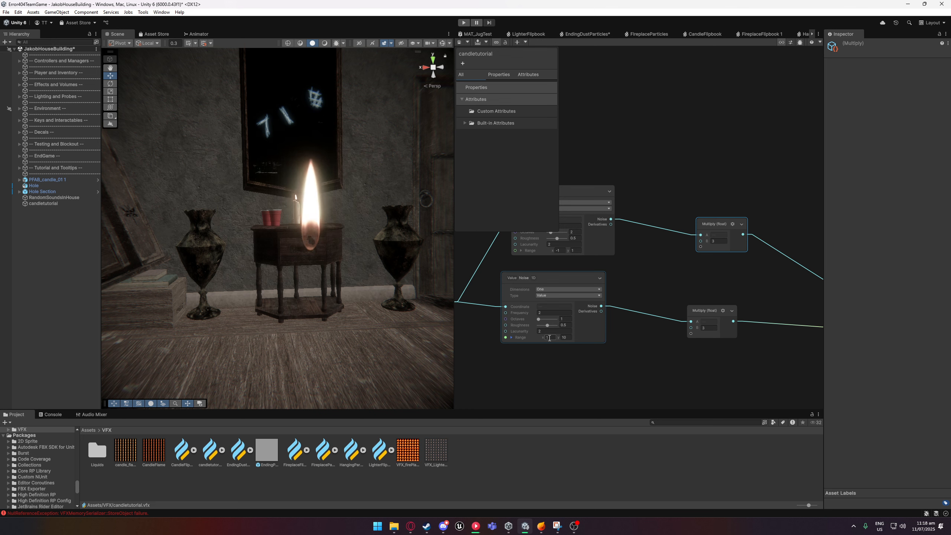
click(711, 327)
text(1)
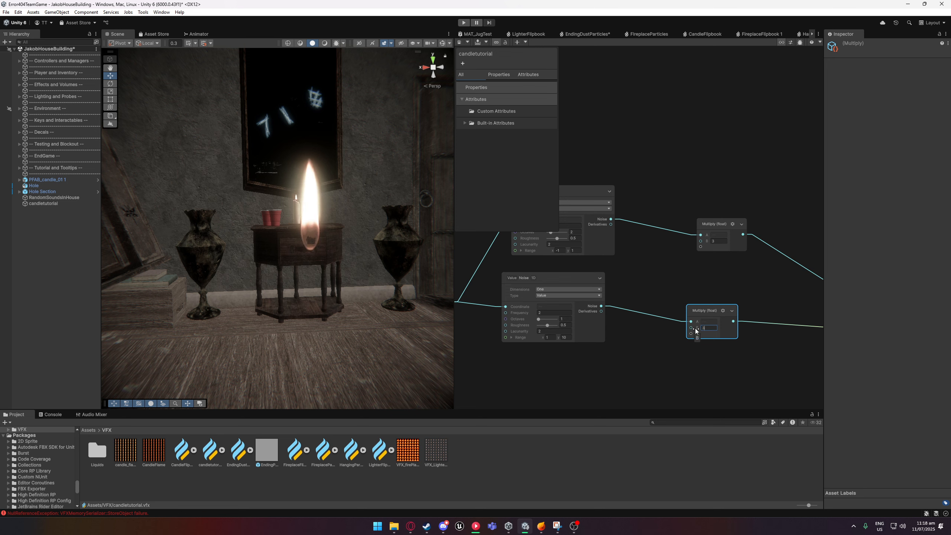
key(BackSpace)
text(3)
middle_drag(642, 264, 653, 306)
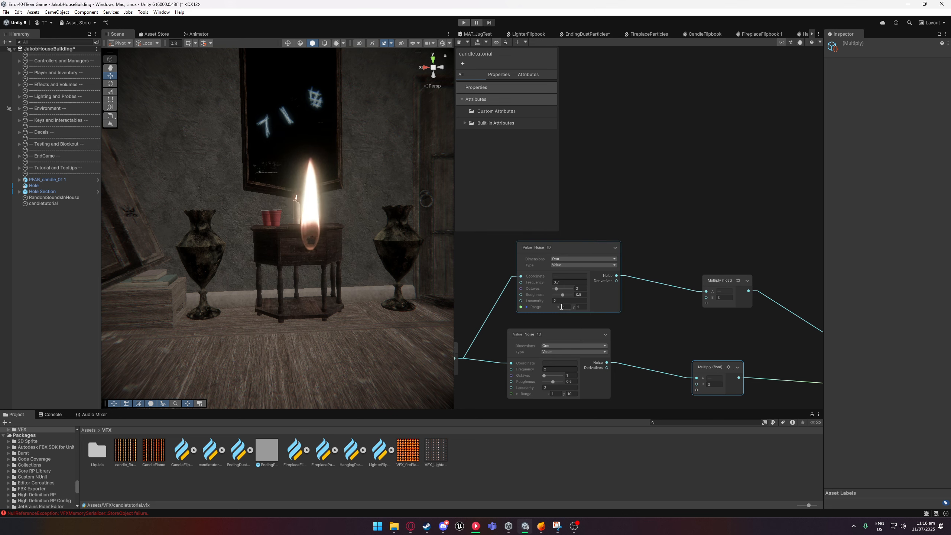
Try 100 and then a smaller B value on the Multiply node that drives the flame's angle
click(581, 307)
click(718, 297)
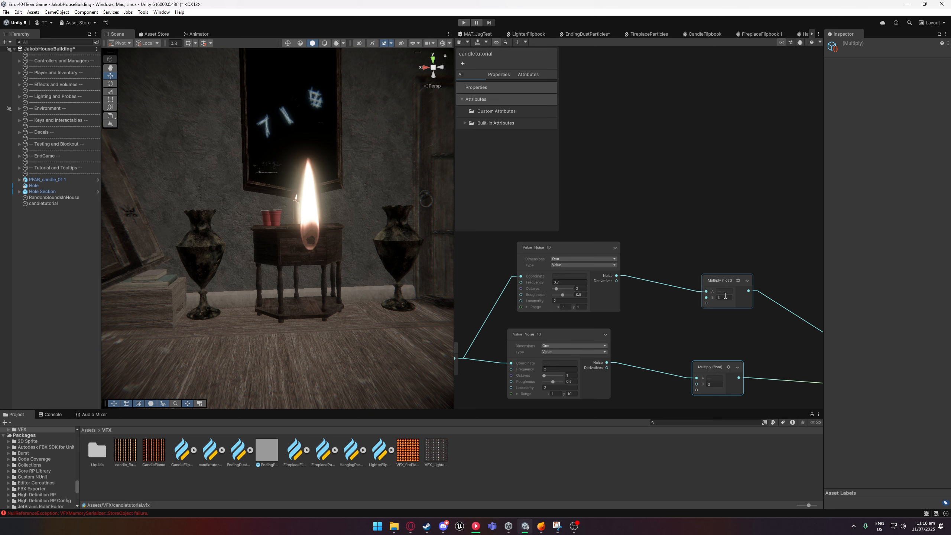
text(10)
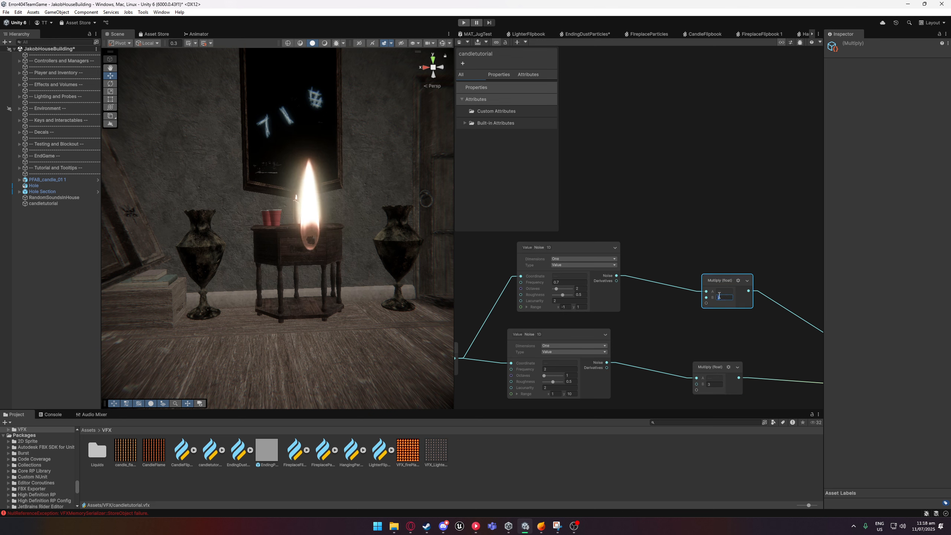
text(0)
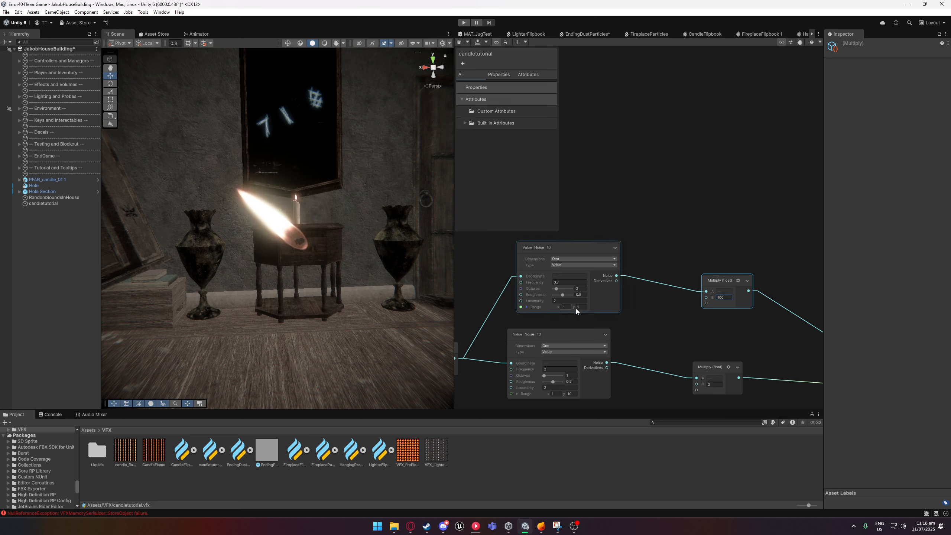
click(715, 299)
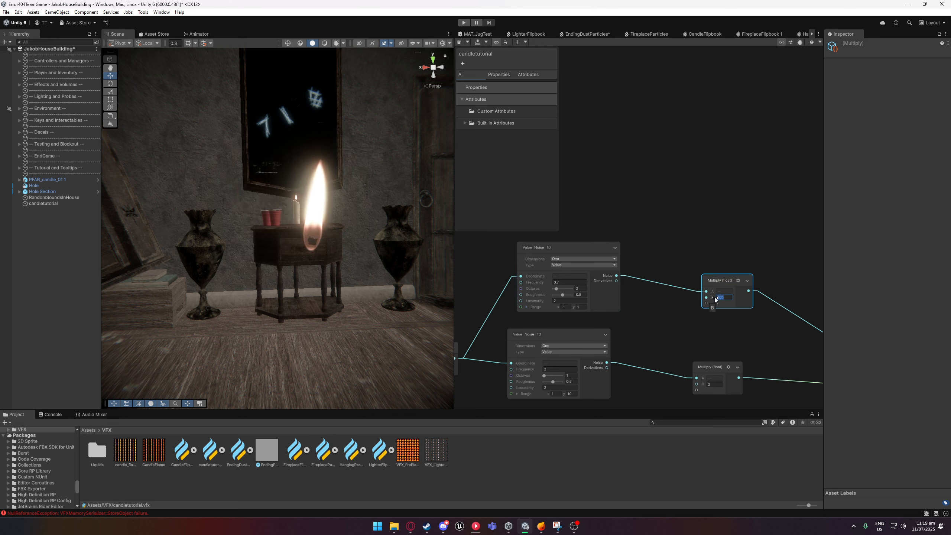
text(60)
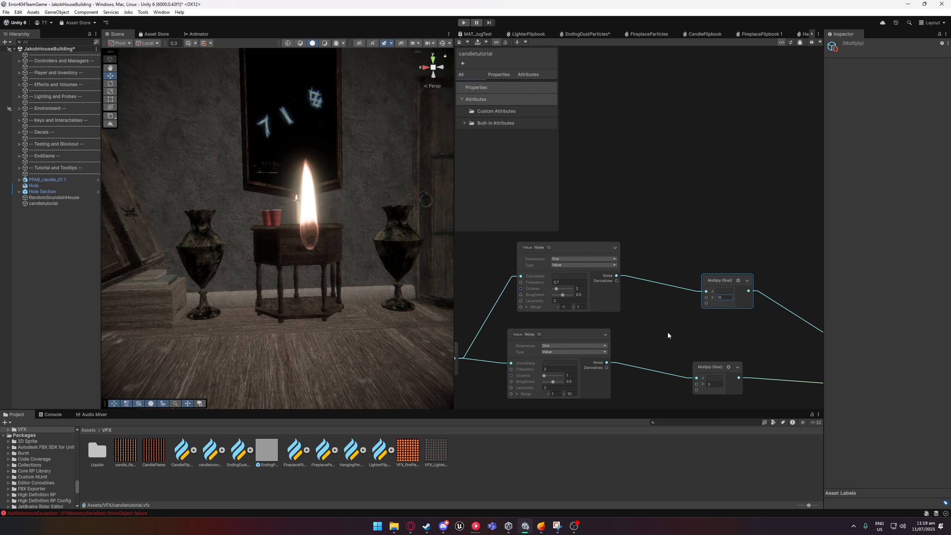
Try frequencies of 0.5 and 0.3 on the angle's Noise node and view the flame's sway
right_drag(428, 315, 434, 296)
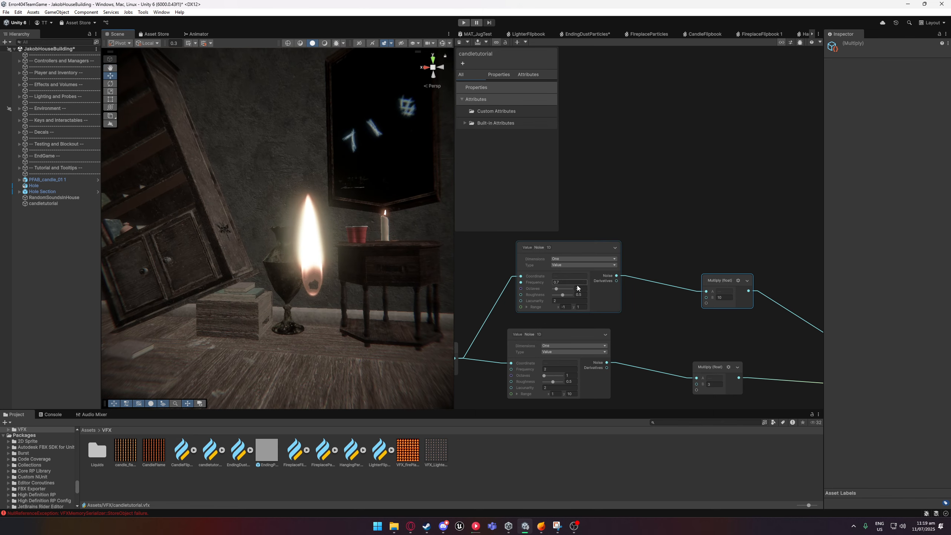
click(555, 282)
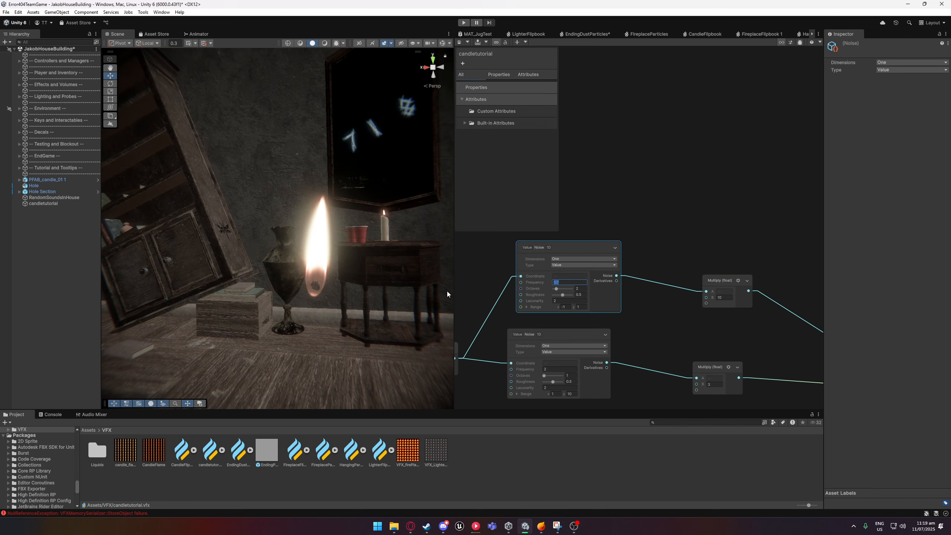
text(.5)
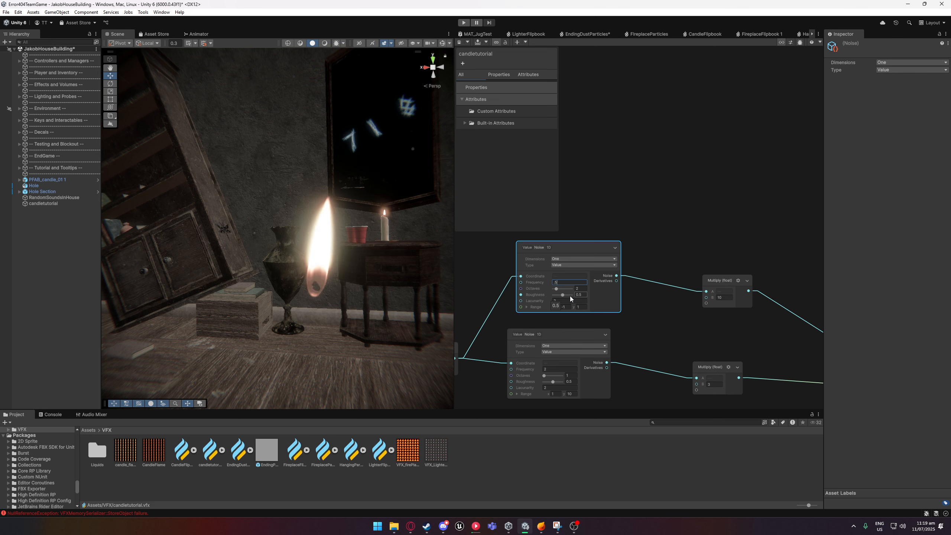
drag(568, 282, 546, 281)
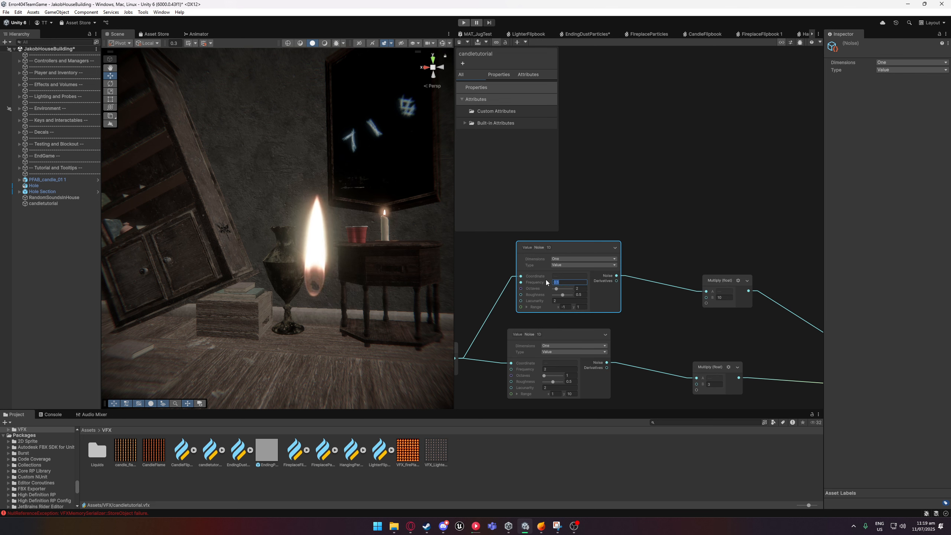
text(.3)
key(s)
right_drag(322, 277, 318, 285)
key(w)
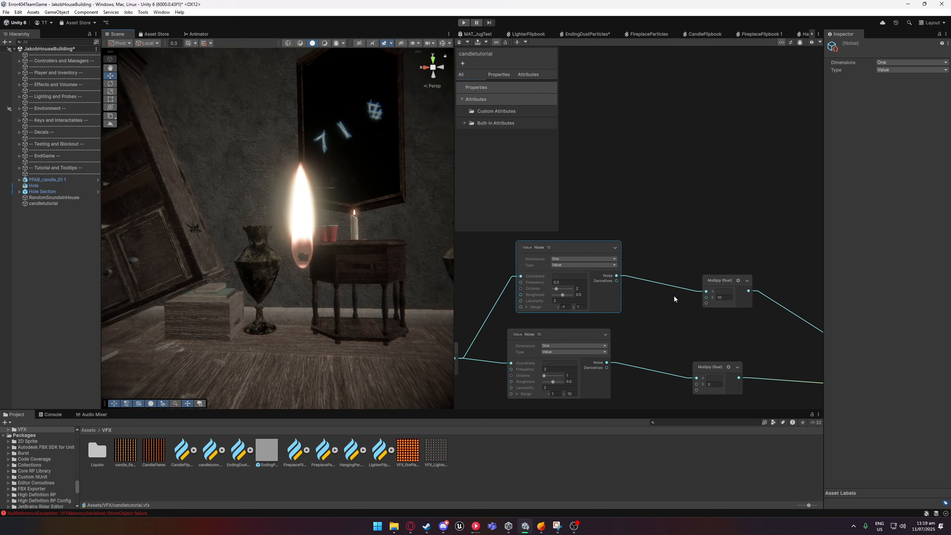
Set the angle Multiply node's B value to 5 and its Noise node's frequency to 0.5
click(726, 297)
text(5)
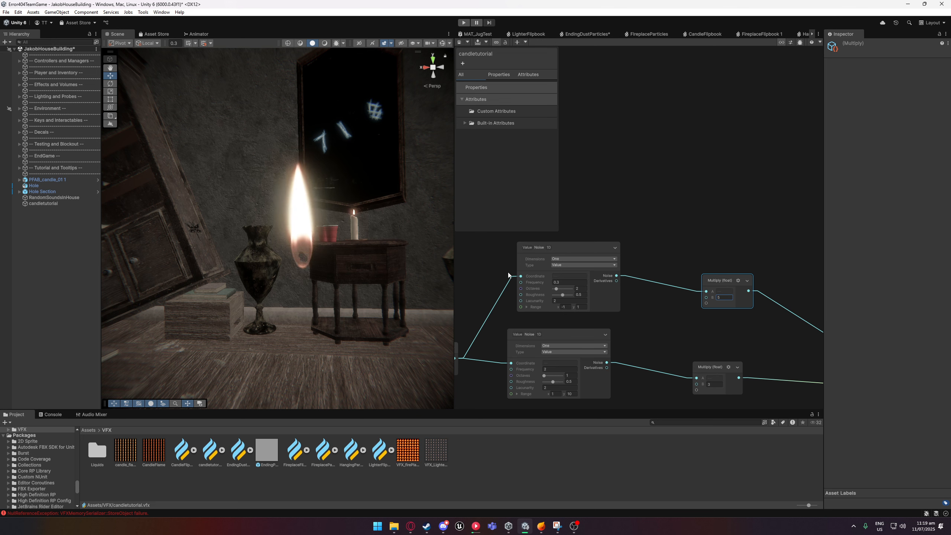
drag(576, 282, 550, 281)
text(0.5)
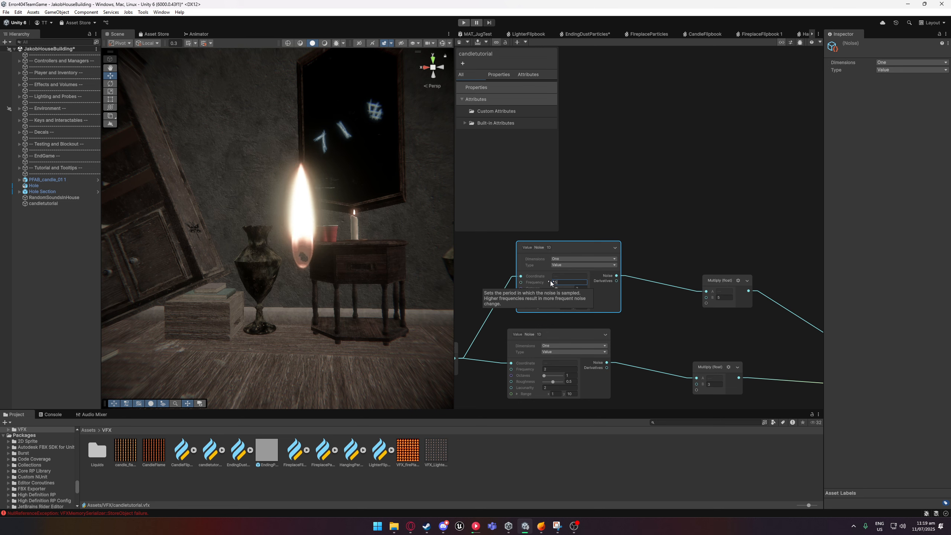
Save the candletutorial graph and widen the graph editor to show the Initialize and Update Particle contexts
click(460, 43)
middle_drag(691, 320, 666, 261)
scroll(635, 224, down, 1)
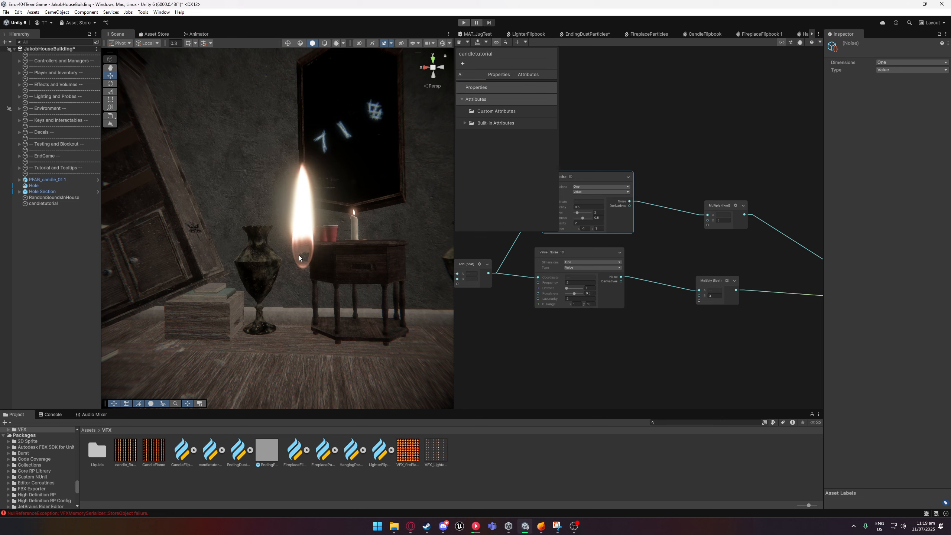
mouse_move(334, 272)
right_down()
mouse_move(319, 263)
mouse_move(321, 282)
right_up()
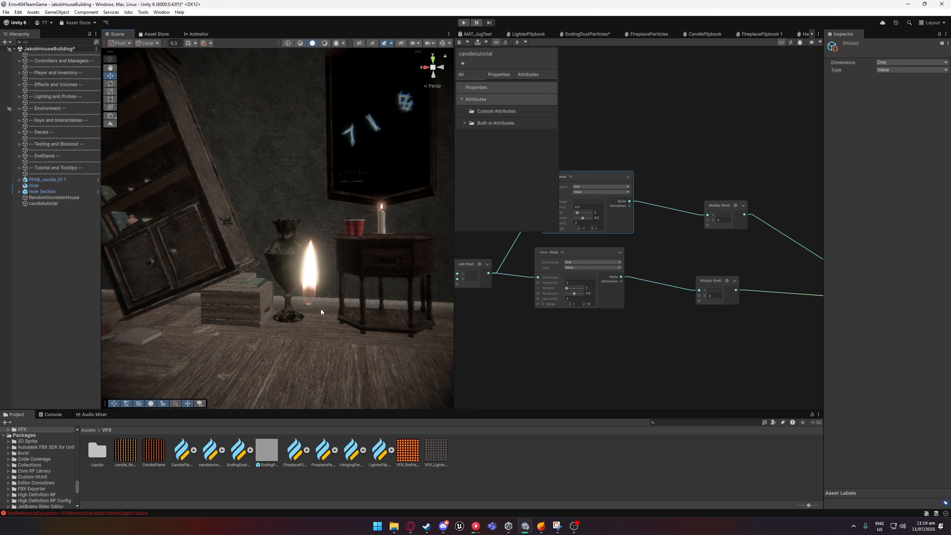
mouse_move(321, 310)
alt+mouse_down()
mouse_move(300, 298)
mouse_move(313, 304)
alt+mouse_up()
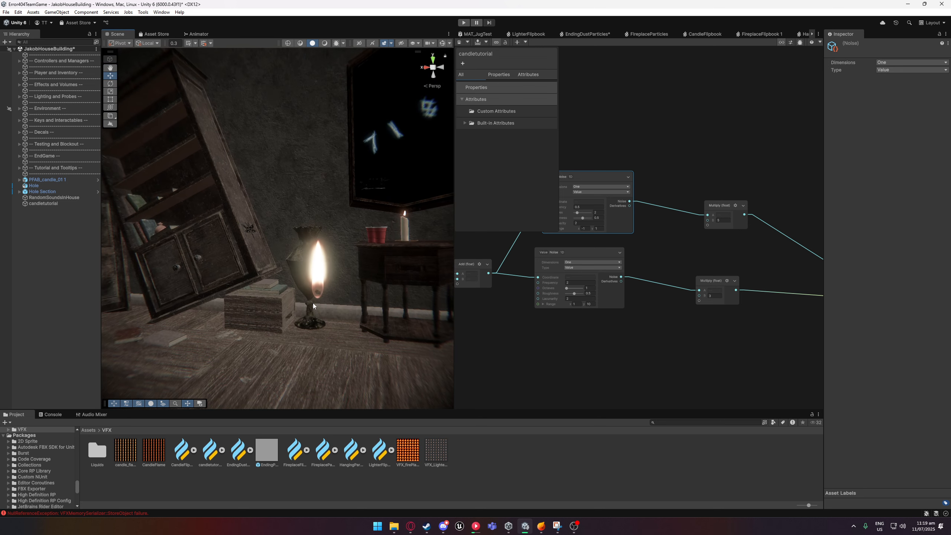
drag(456, 250, 270, 232)
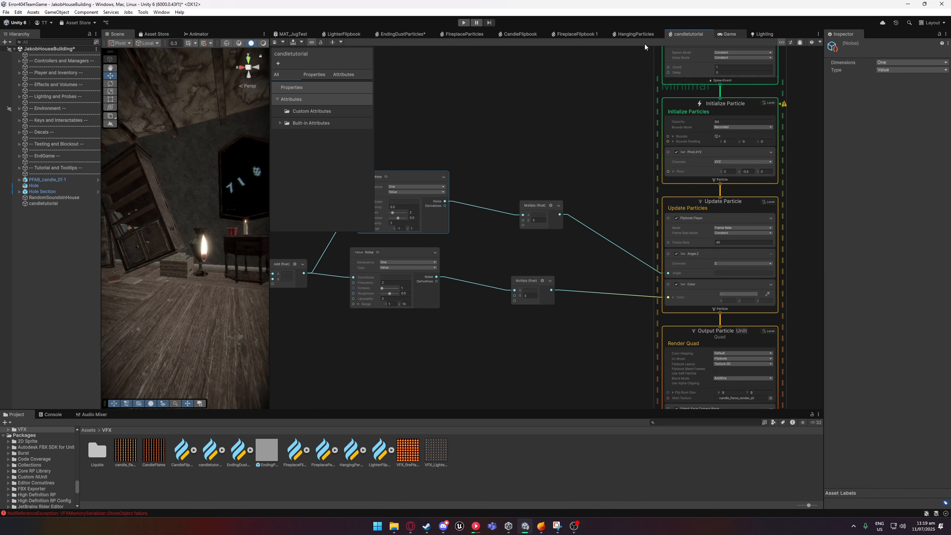
Play-test the scene by walking up to the candle on the table and back, and stop Play mode
click(464, 22)
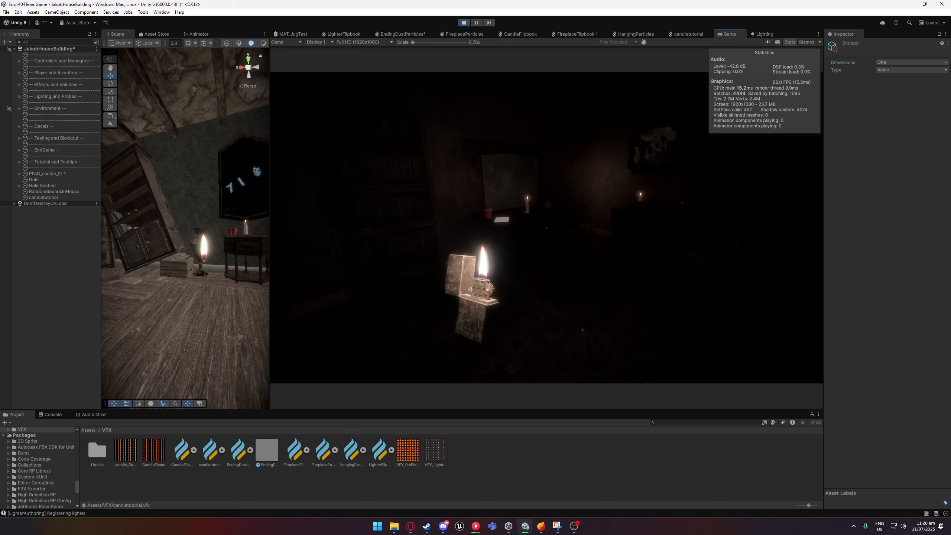
key(w)
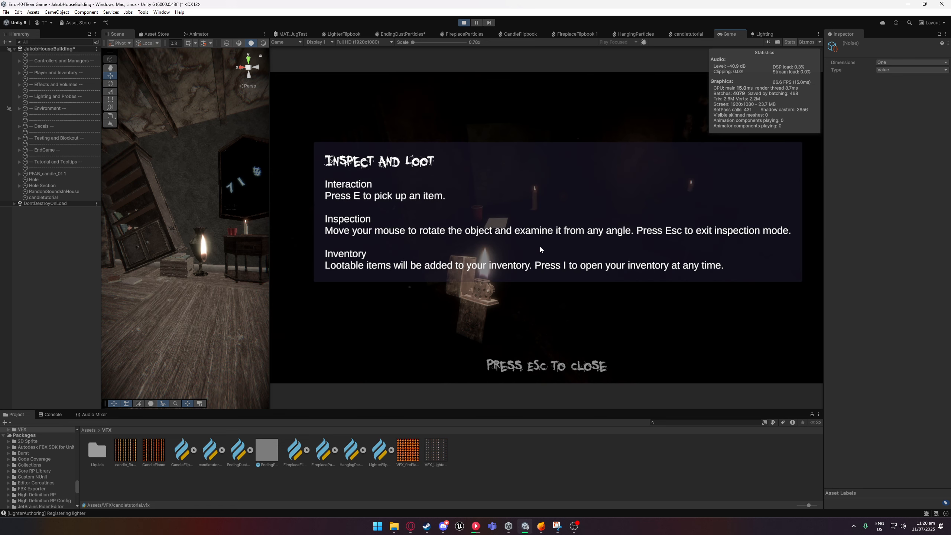
key(Escape)
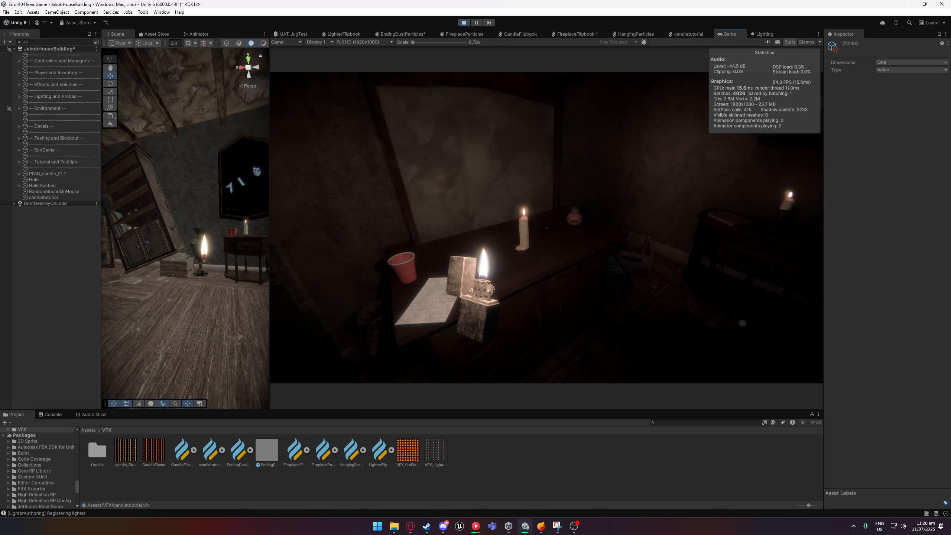
key(s)
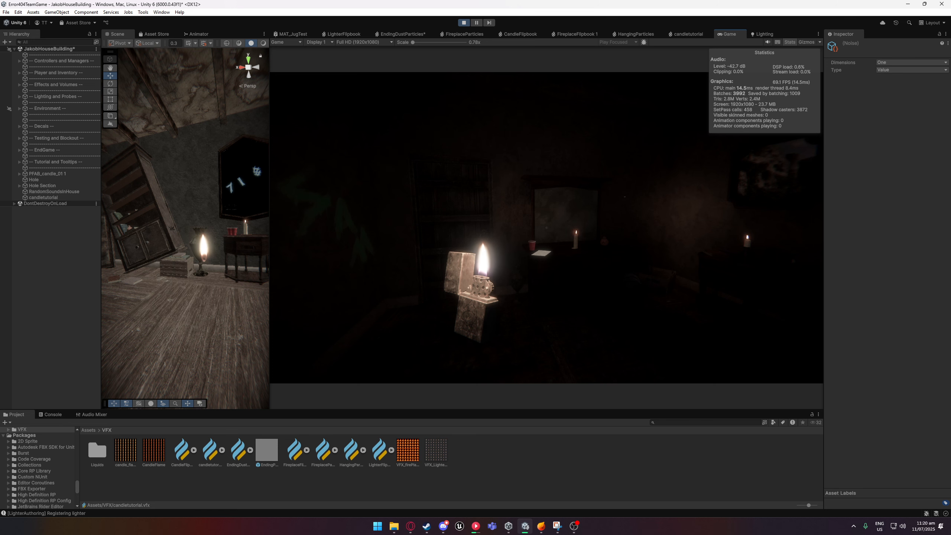
key(Escape)
click(464, 23)
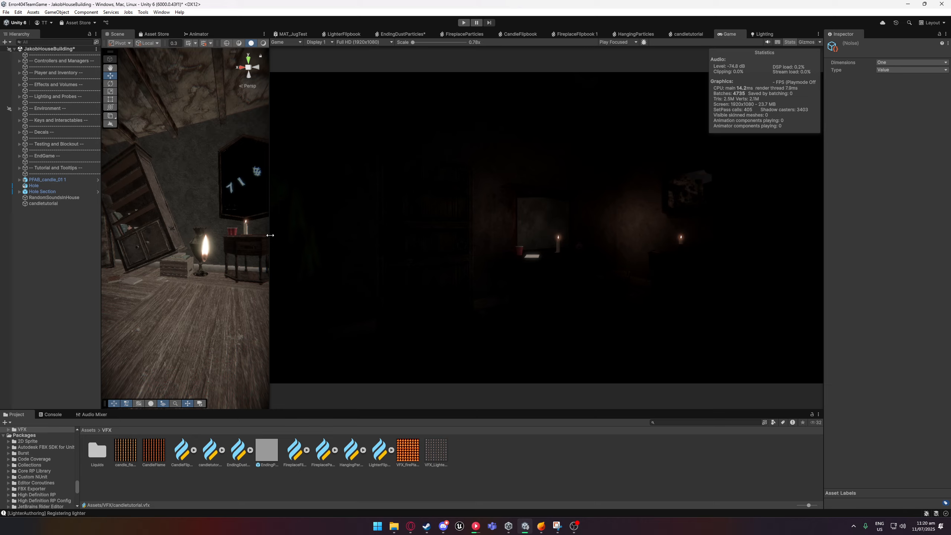
drag(270, 235, 441, 225)
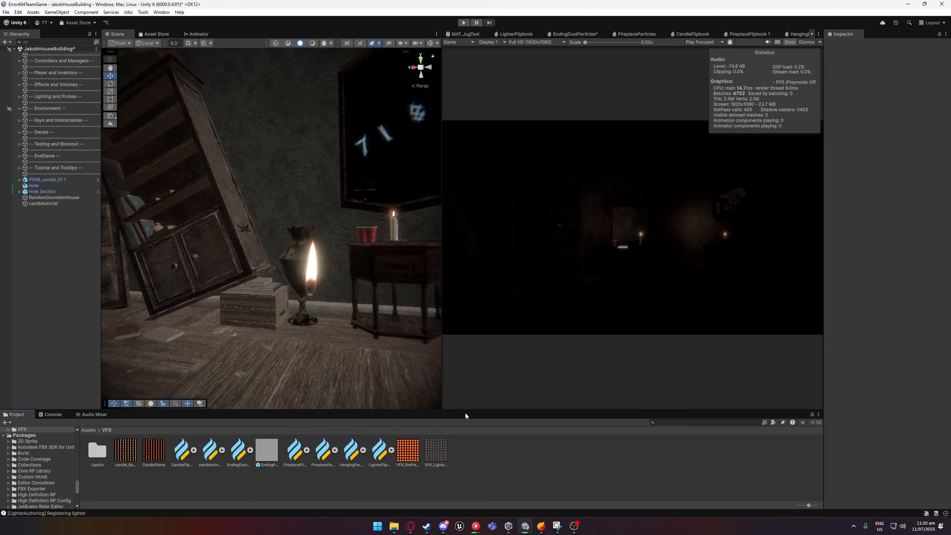